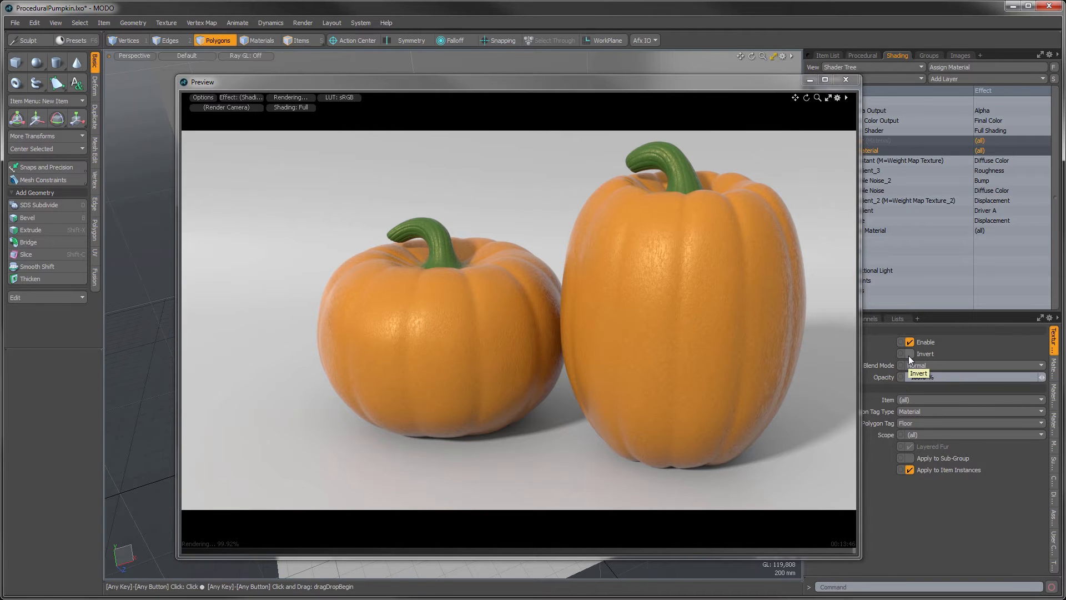
# Close the render preview and all open scenes to get an empty scene
pyautogui.click(846, 80)
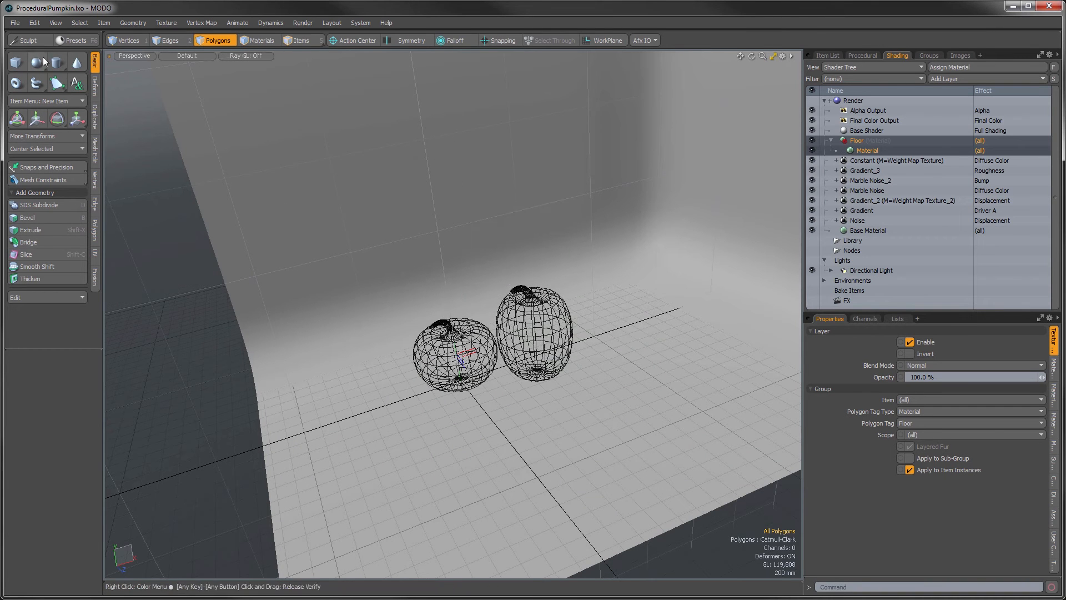
pyautogui.click(13, 23)
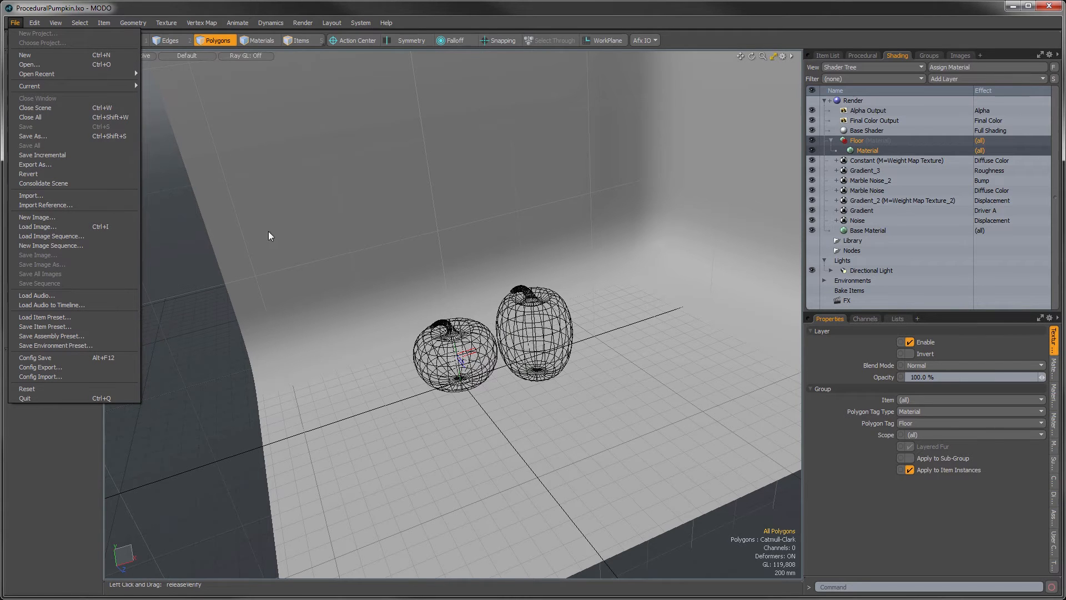
pyautogui.click(47, 118)
# Create a default unit sphere mesh at the origin of the empty scene
pyautogui.keyDown('alt'); pyautogui.moveTo(550, 421); pyautogui.dragTo(456, 344); pyautogui.keyUp('alt')
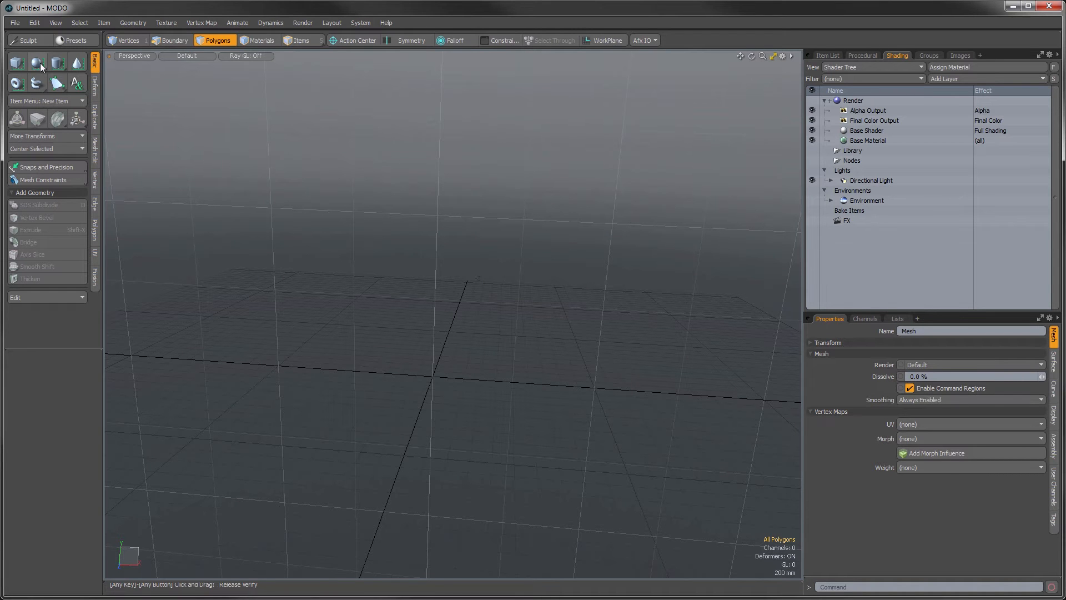
pyautogui.keyDown('ctrl'); pyautogui.click(41, 66); pyautogui.keyUp('ctrl')
pyautogui.keyDown('alt'); pyautogui.moveTo(508, 288); pyautogui.dragTo(476, 352); pyautogui.keyUp('alt')
# Select all of the sphere's polygons and move them up so the sphere rests on the ground plane
pyautogui.doubleClick(460, 383)
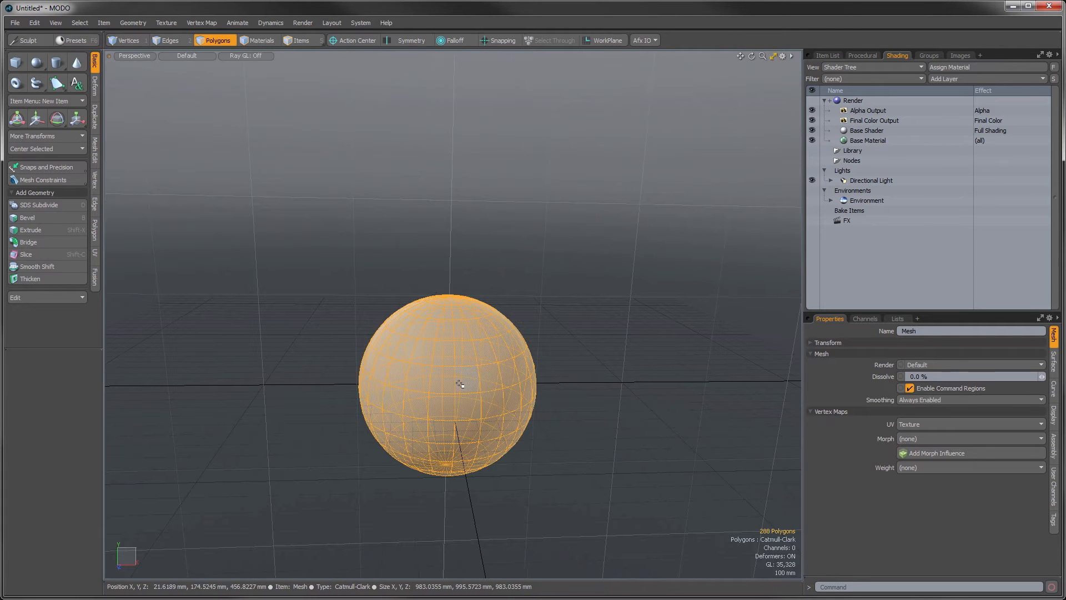
pyautogui.press('w')
pyautogui.moveTo(450, 358); pyautogui.dragTo(450, 270)
pyautogui.moveTo(472, 450)
pyautogui.keyDown('alt'); pyautogui.mouseDown()
pyautogui.moveTo(461, 357)
pyautogui.moveTo(473, 430)
pyautogui.mouseUp(); pyautogui.keyUp('alt')
pyautogui.press('q')
pyautogui.click(551, 433)
pyautogui.keyDown('alt'); pyautogui.moveTo(551, 433); pyautogui.dragTo(510, 401); pyautogui.keyUp('alt')
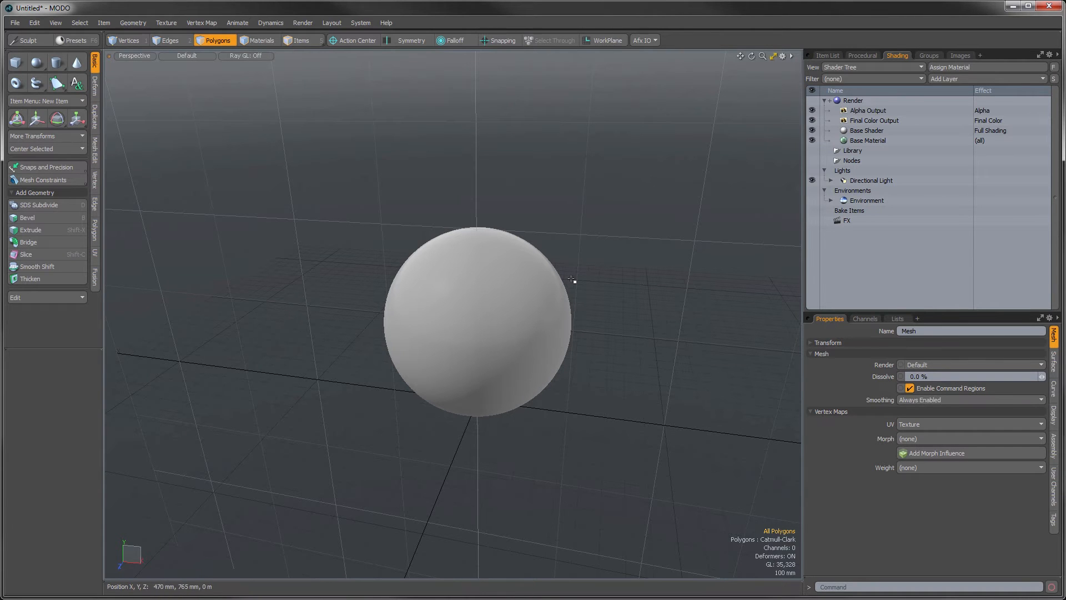
pyautogui.keyDown('alt'); pyautogui.moveTo(440, 340); pyautogui.dragTo(477, 353); pyautogui.keyUp('alt')
# Examine the sphere's UV map in the UVEdit layout, comparing it with the mesh, and return to the Model layout
pyautogui.hotkey('ctrl', 'Tab')
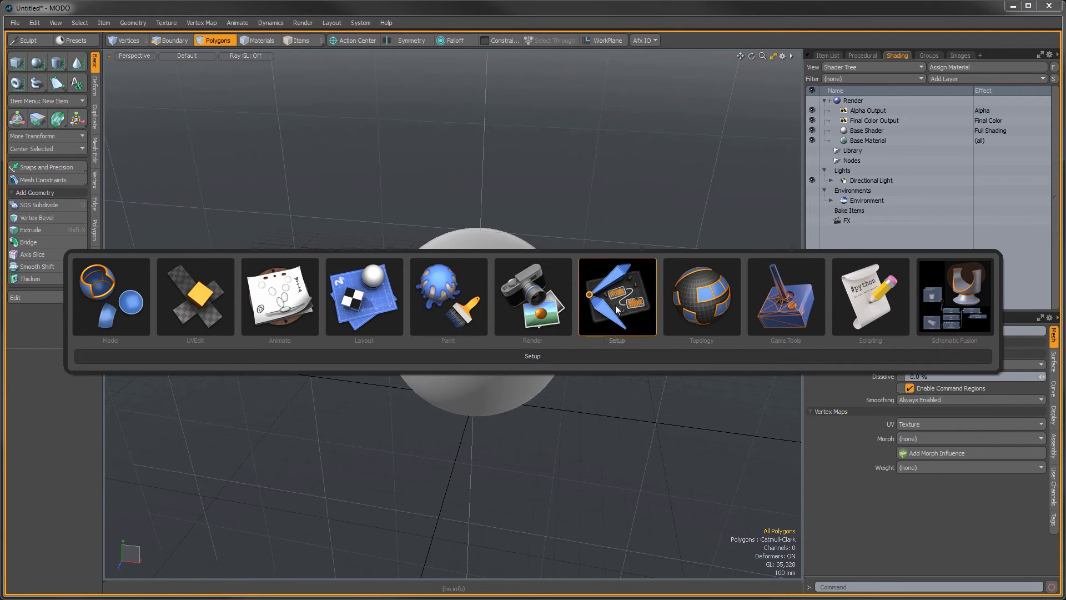
pyautogui.click(198, 302)
pyautogui.keyDown('alt'); pyautogui.moveTo(385, 327); pyautogui.dragTo(343, 328); pyautogui.keyUp('alt')
pyautogui.press('a')
pyautogui.keyDown('alt'); pyautogui.moveTo(676, 332); pyautogui.dragTo(687, 257); pyautogui.keyUp('alt')
pyautogui.keyDown('alt'); pyautogui.moveTo(638, 326); pyautogui.dragTo(750, 372); pyautogui.keyUp('alt')
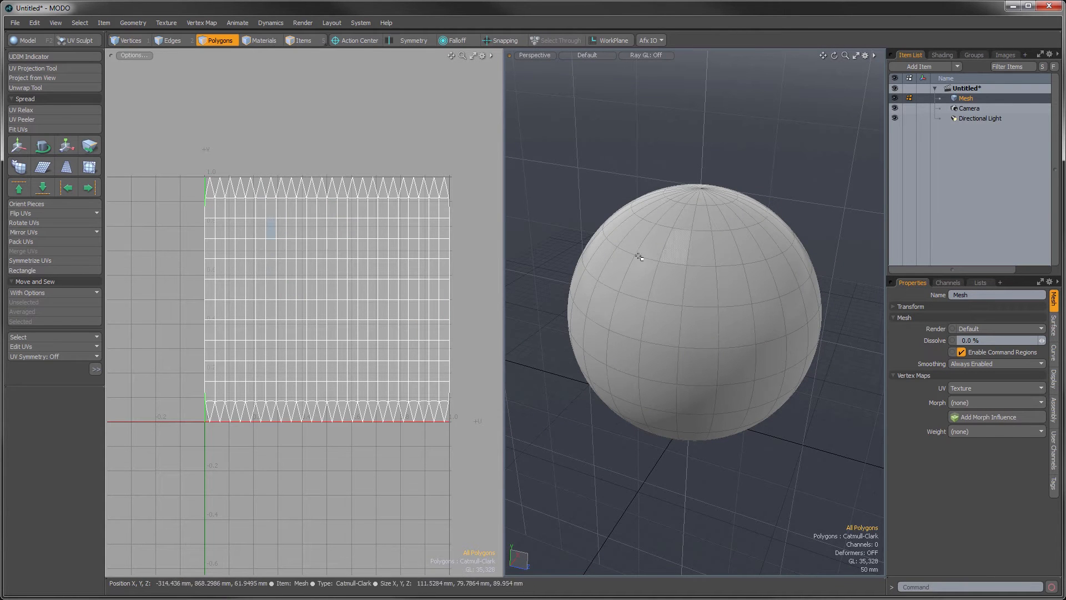
pyautogui.hotkey('ctrl', 'Tab')
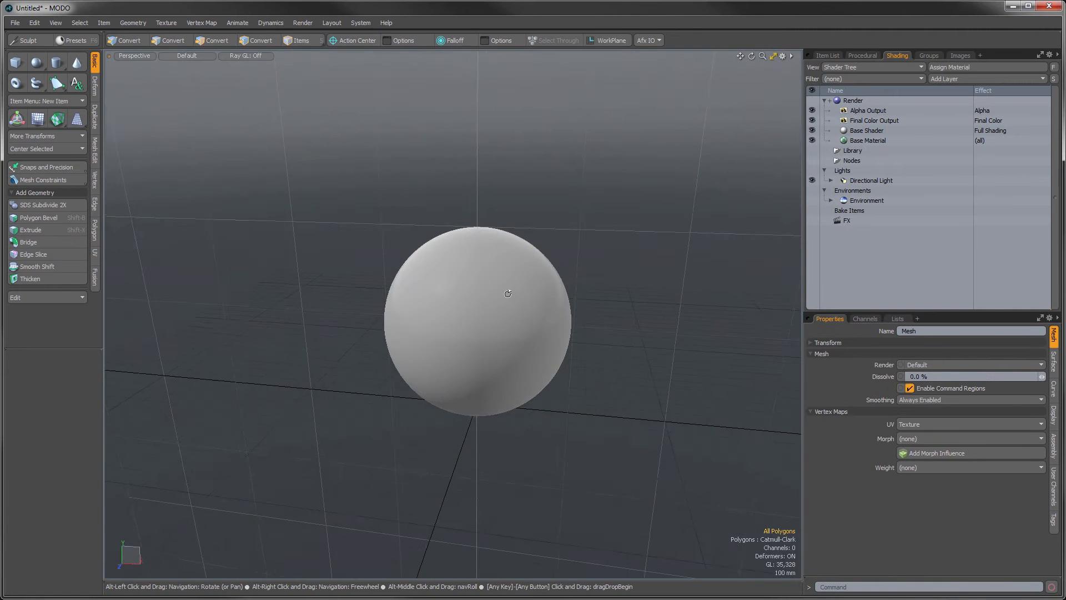
# Open the render preview, shrink its window and move it clear of the sphere in the viewport
pyautogui.press('F8')
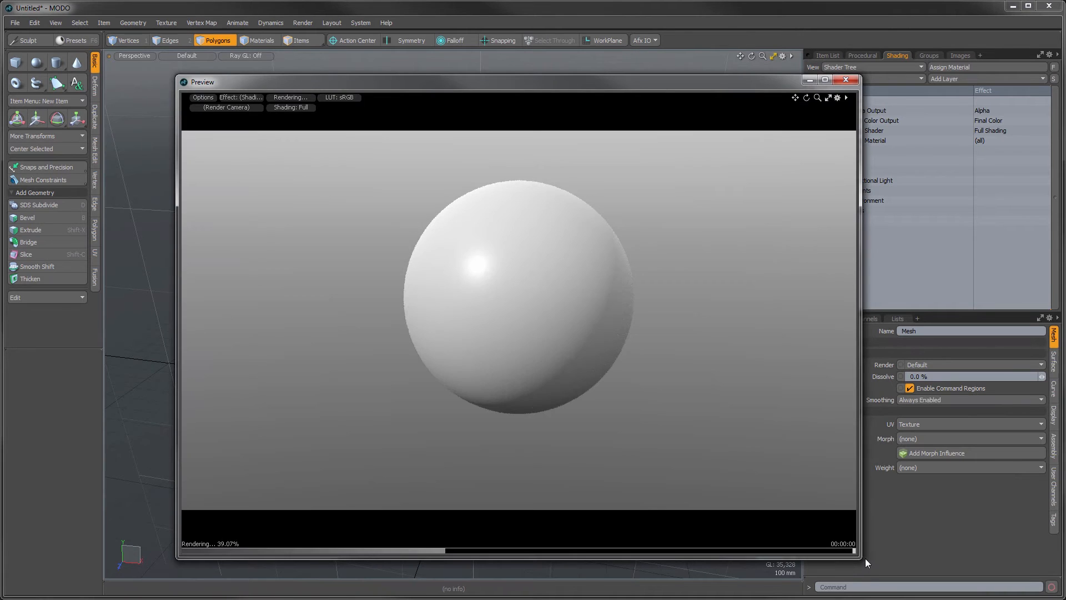
pyautogui.moveTo(861, 558); pyautogui.dragTo(513, 314)
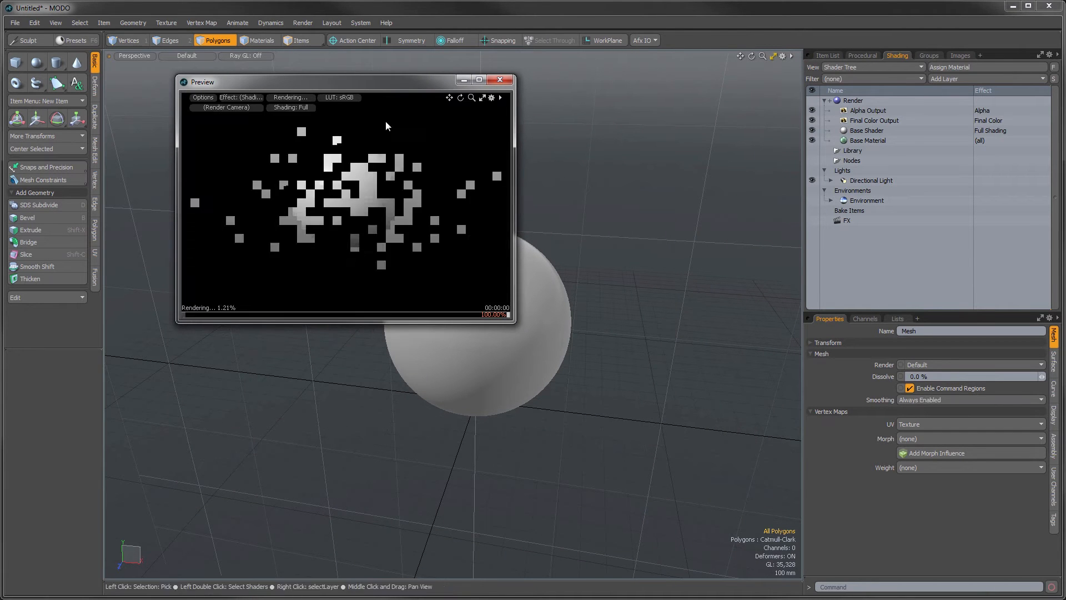
pyautogui.moveTo(357, 84); pyautogui.dragTo(258, 61)
pyautogui.keyDown('alt'); pyautogui.moveTo(563, 373); pyautogui.dragTo(494, 325); pyautogui.keyUp('alt')
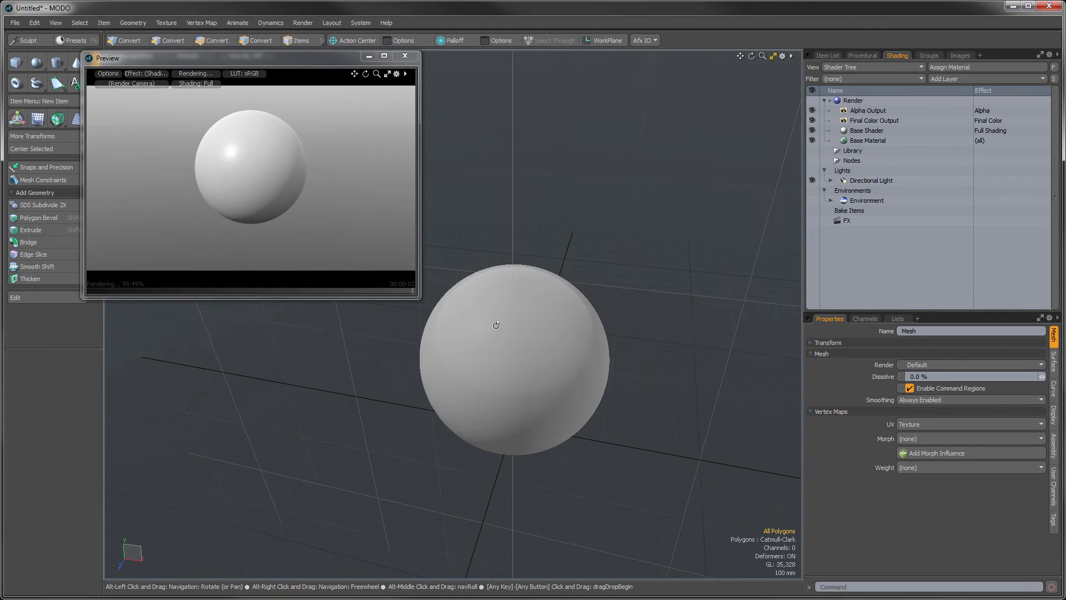
# Assign a new material named Pumpkin with an orange color (RGB 255, 128, 0) to all of the sphere's polygons
pyautogui.click(858, 138)
pyautogui.doubleClick(515, 321)
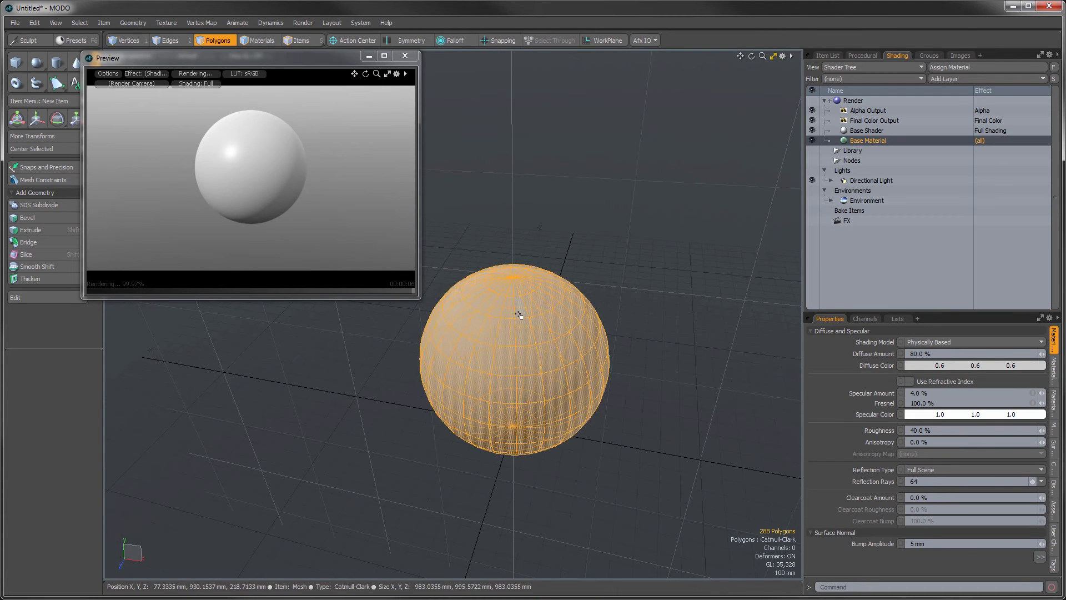
pyautogui.write('m')
pyautogui.write('Pumpki')
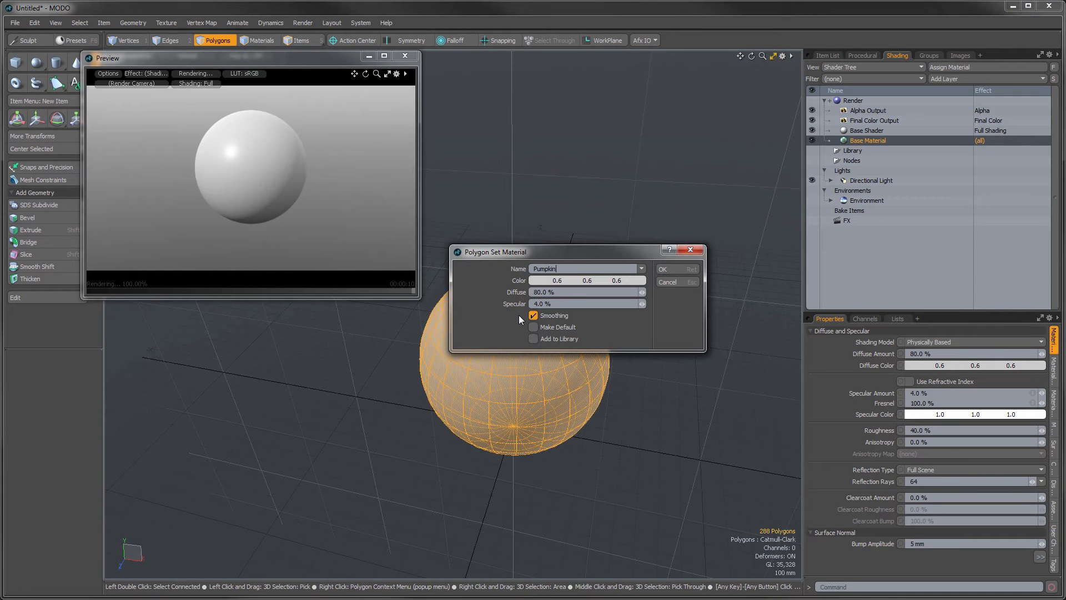
pyautogui.click(539, 279)
pyautogui.click(482, 330)
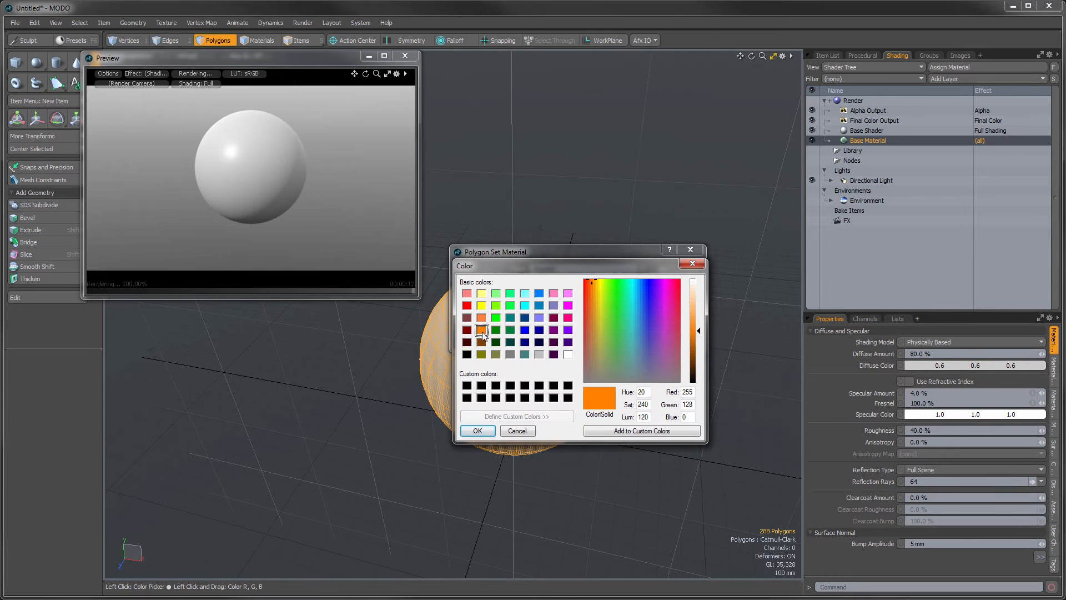
pyautogui.click(492, 431)
pyautogui.click(698, 269)
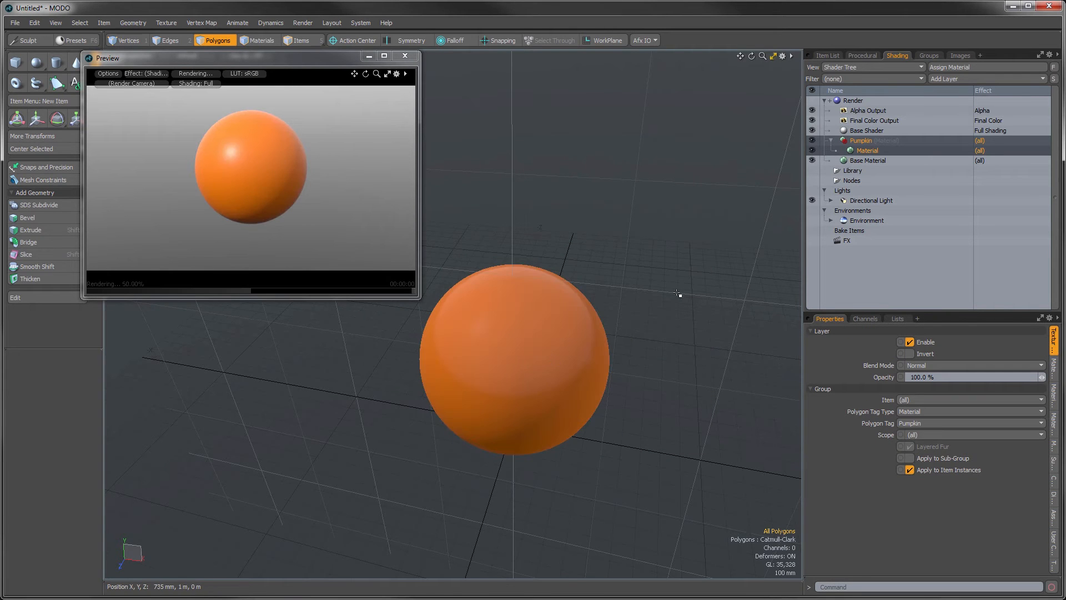
# Add a Gradient layer above the material in the Pumpkin group of the shader tree
pyautogui.click(865, 151)
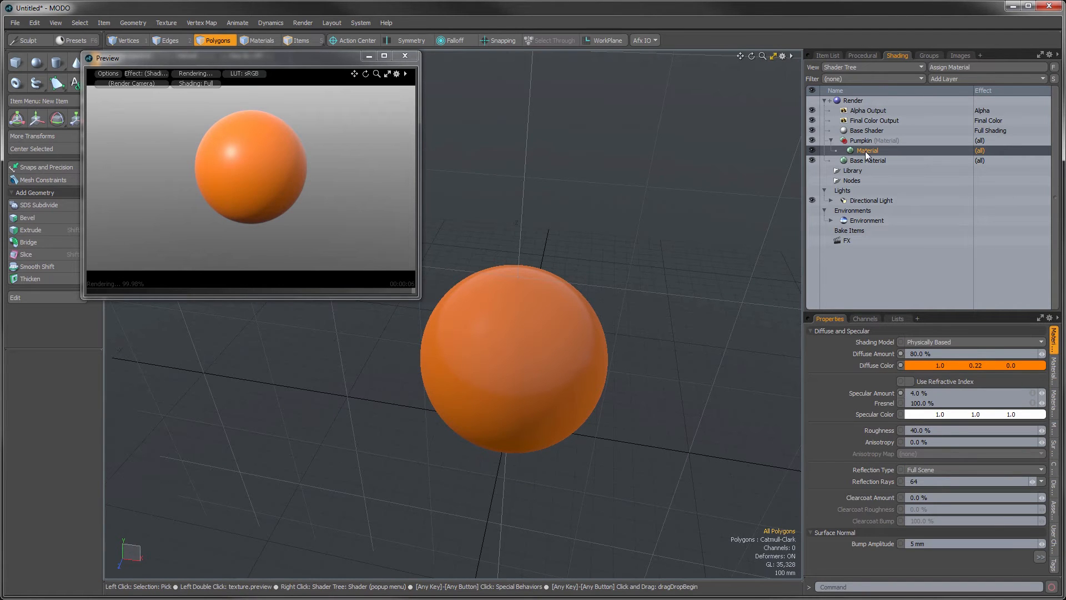
pyautogui.click(945, 78)
pyautogui.moveTo(933, 158)
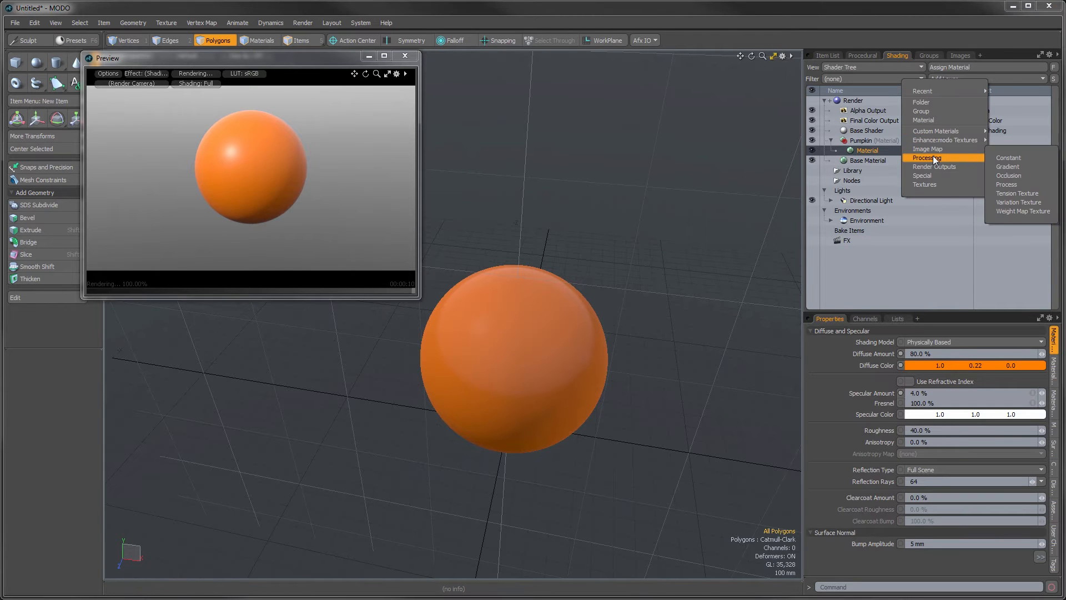
pyautogui.click(1008, 167)
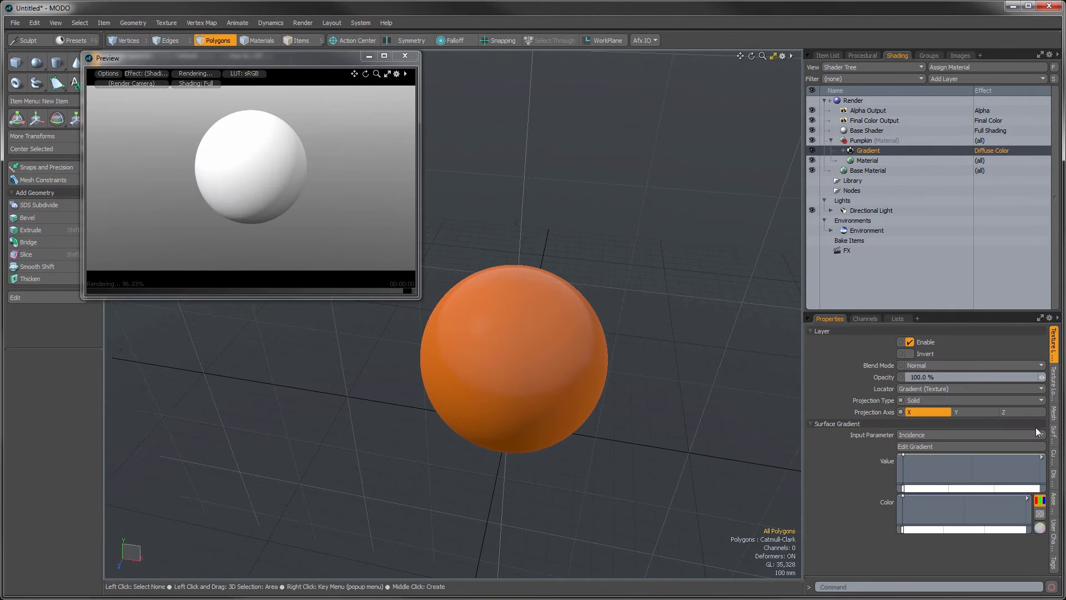
# Set the gradient's input parameter to Texture U and its effect to Diffuse Amount
pyautogui.click(910, 437)
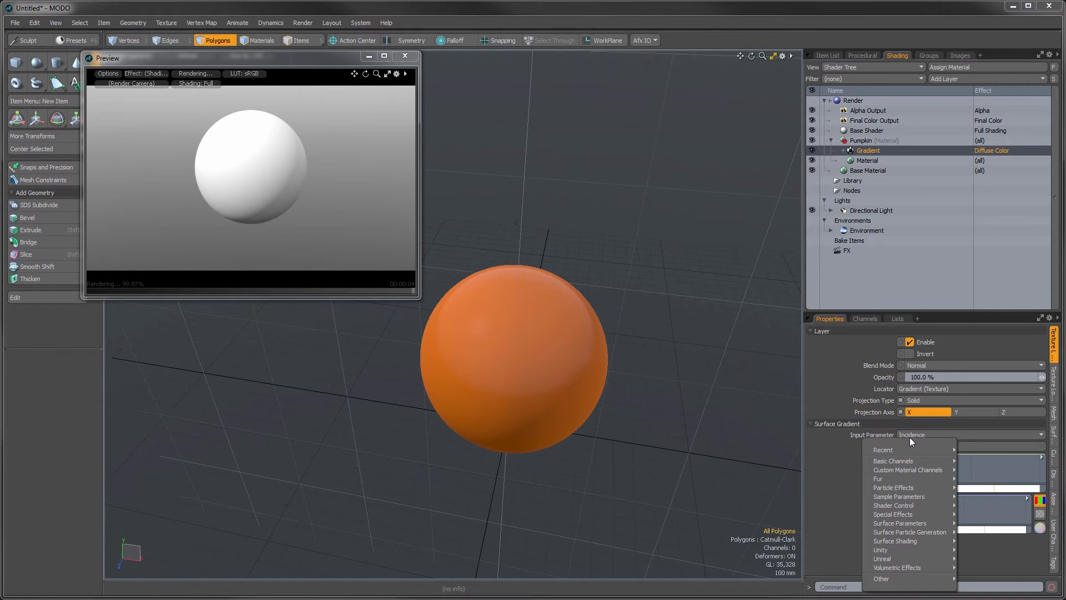
pyautogui.moveTo(908, 496)
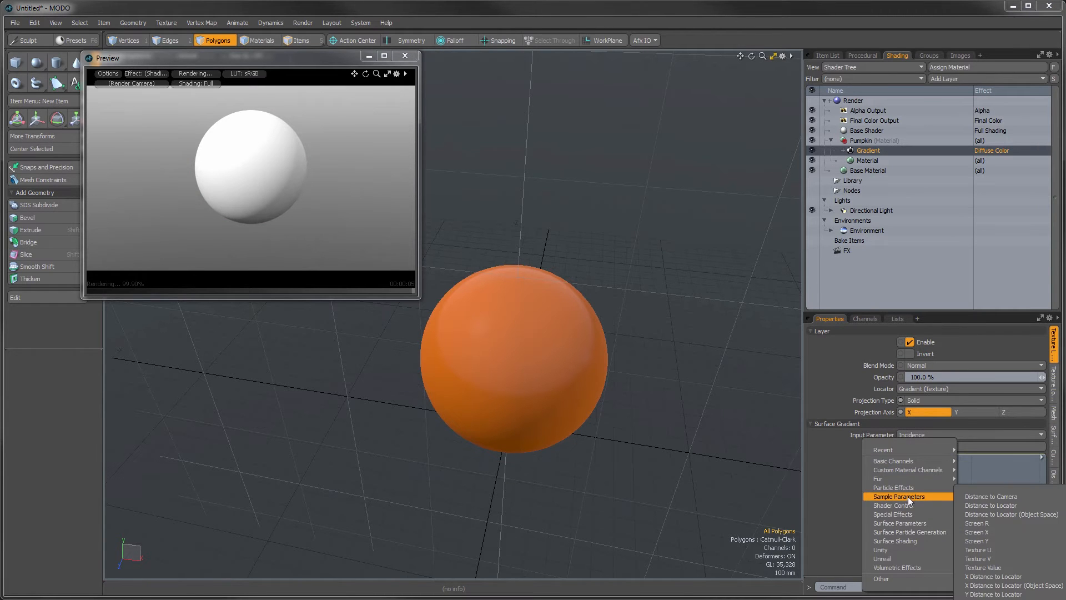
pyautogui.click(976, 549)
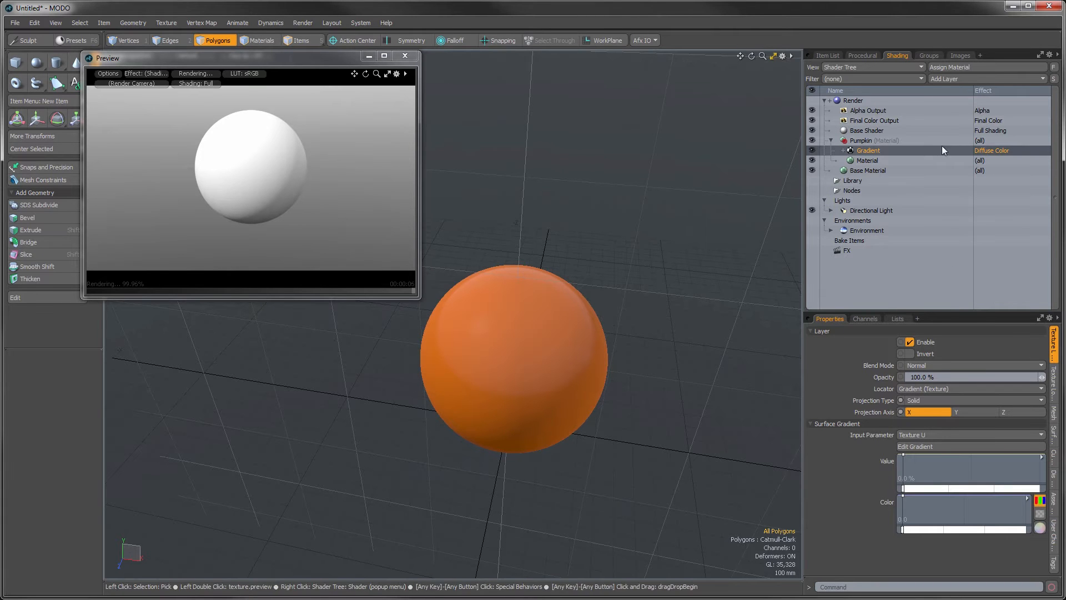
pyautogui.click(989, 150)
pyautogui.moveTo(975, 175)
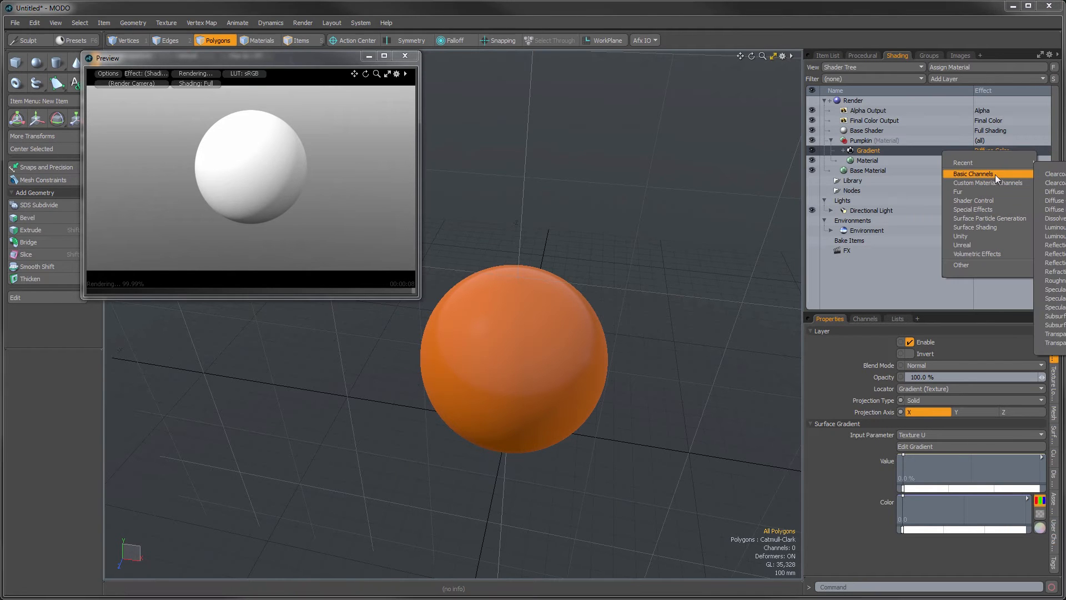
pyautogui.click(1054, 191)
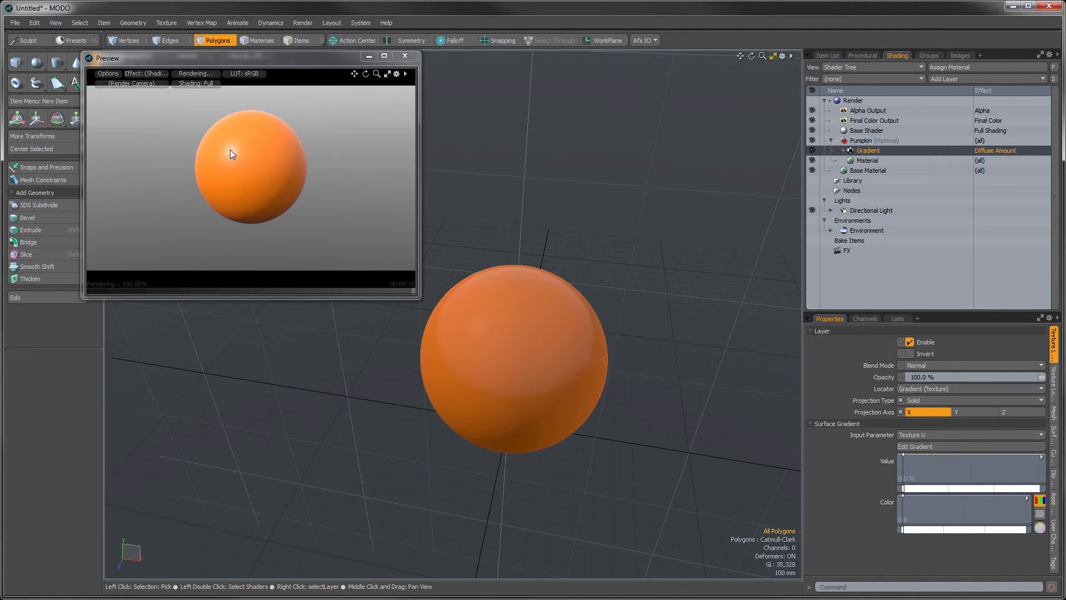
# Open the gradient's value curve in the Gradient Editor and add a second key at about input 0.945 and value 12%
pyautogui.click(1041, 458)
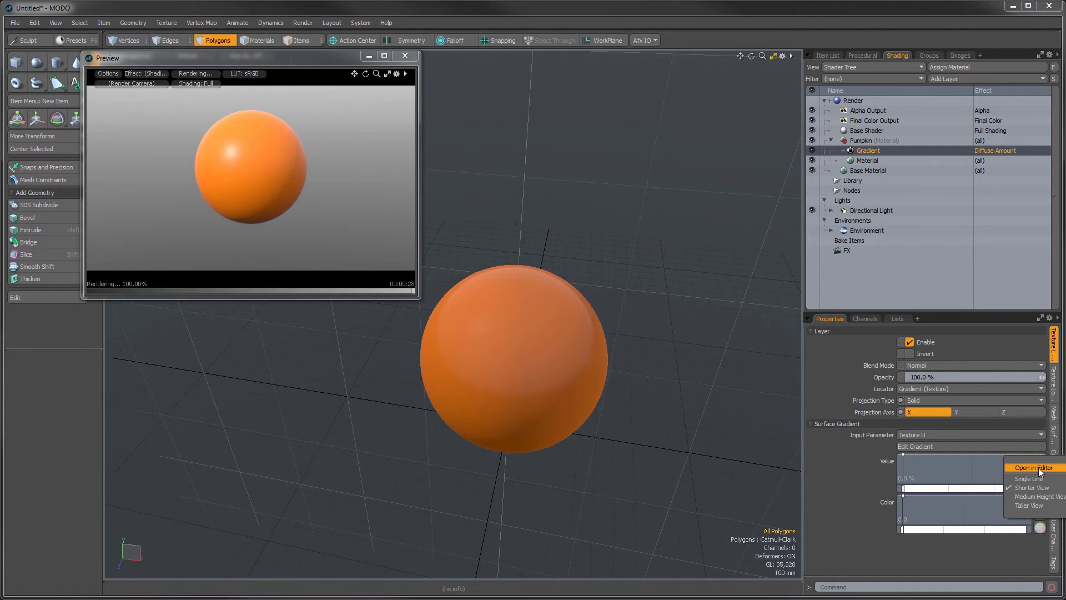
pyautogui.click(1034, 467)
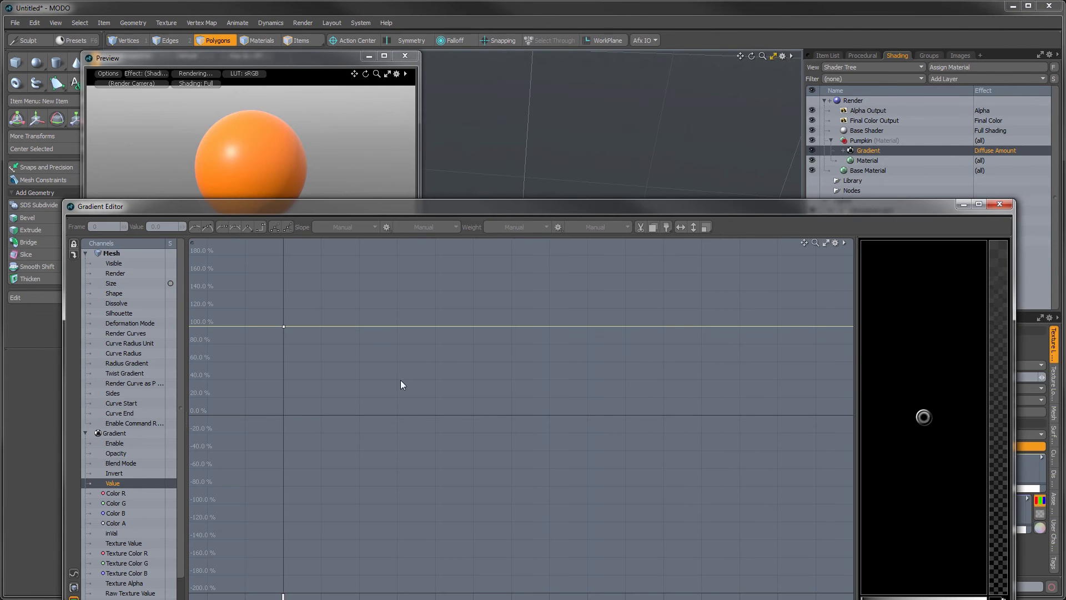
pyautogui.moveTo(435, 331); pyautogui.dragTo(463, 404)
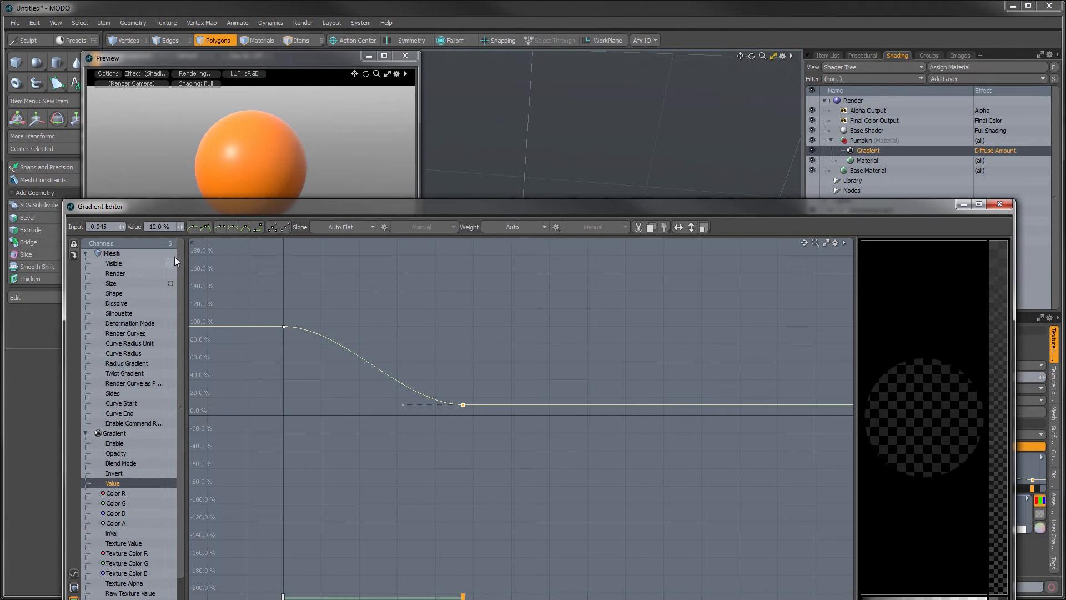
# Set the second key's value to 100%
pyautogui.click(161, 228)
pyautogui.write('100')
pyautogui.press('Return')
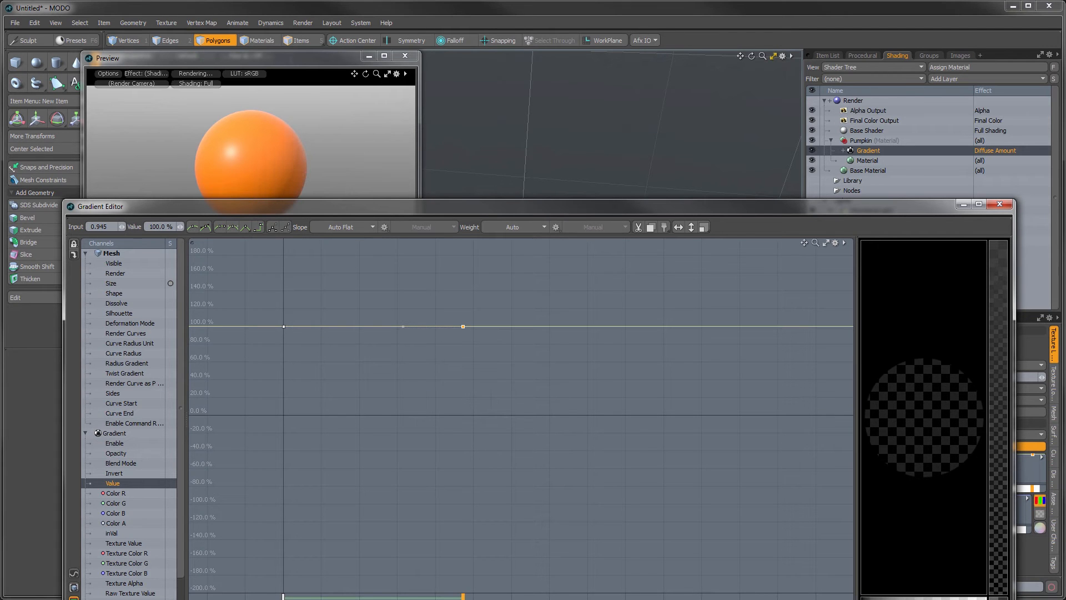
# Set the second key's input to 1 and its value to 0%
pyautogui.click(104, 226)
pyautogui.write('1')
pyautogui.press('Return')
pyautogui.moveTo(175, 227); pyautogui.dragTo(123, 228)
pyautogui.write('0')
pyautogui.press('Return')
# Make the slopes of both value keys linear and close the Gradient Editor
pyautogui.moveTo(556, 488); pyautogui.dragTo(264, 311)
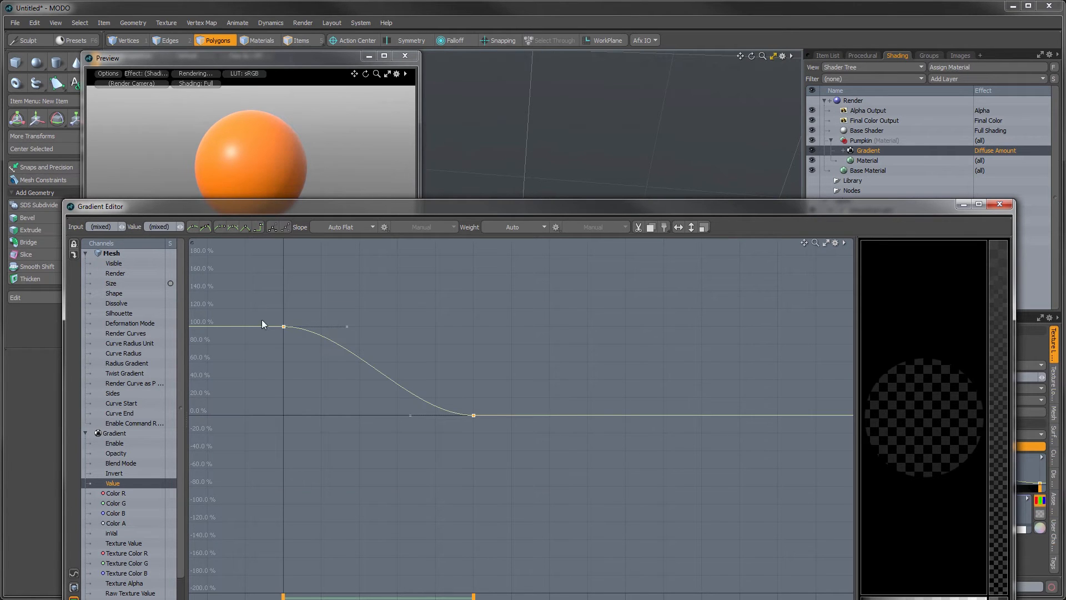
pyautogui.click(244, 227)
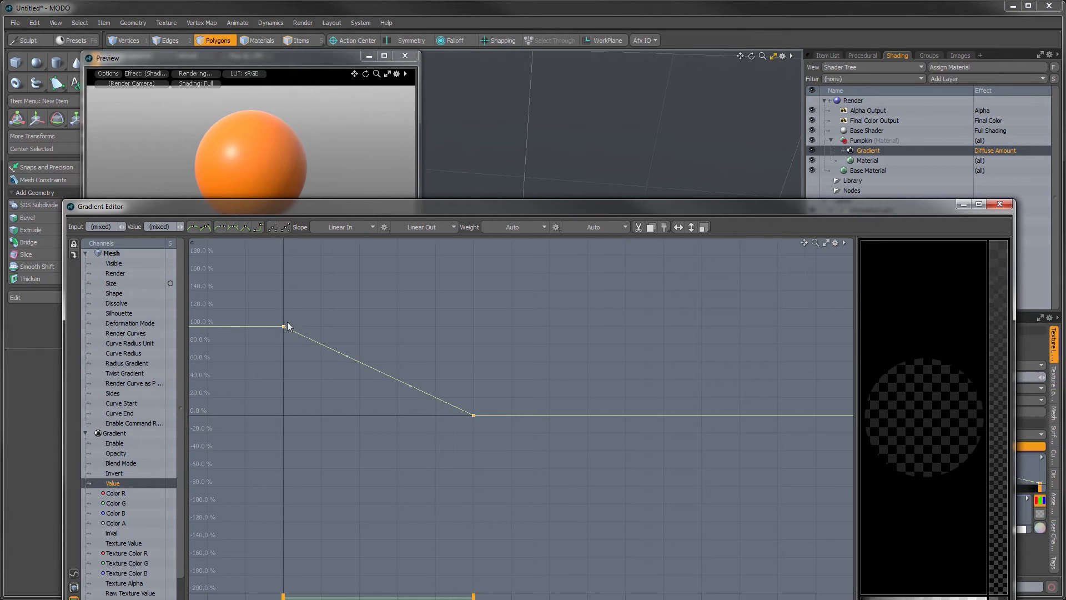
pyautogui.click(1000, 205)
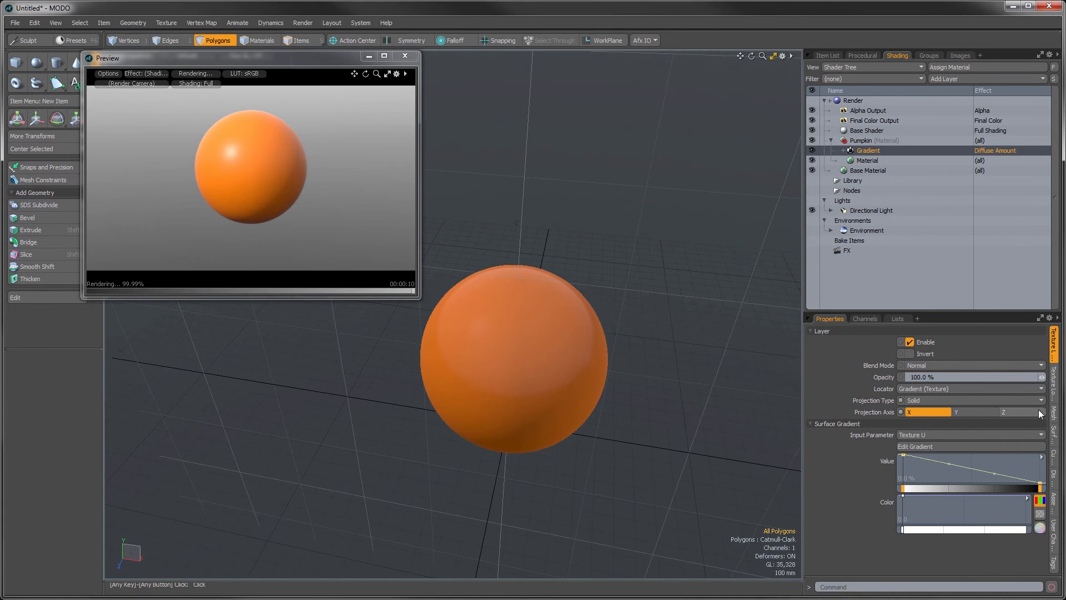
# Set the gradient's projection type to UV Map with the Texture map and inspect the previewed sphere from its pole
pyautogui.click(1054, 386)
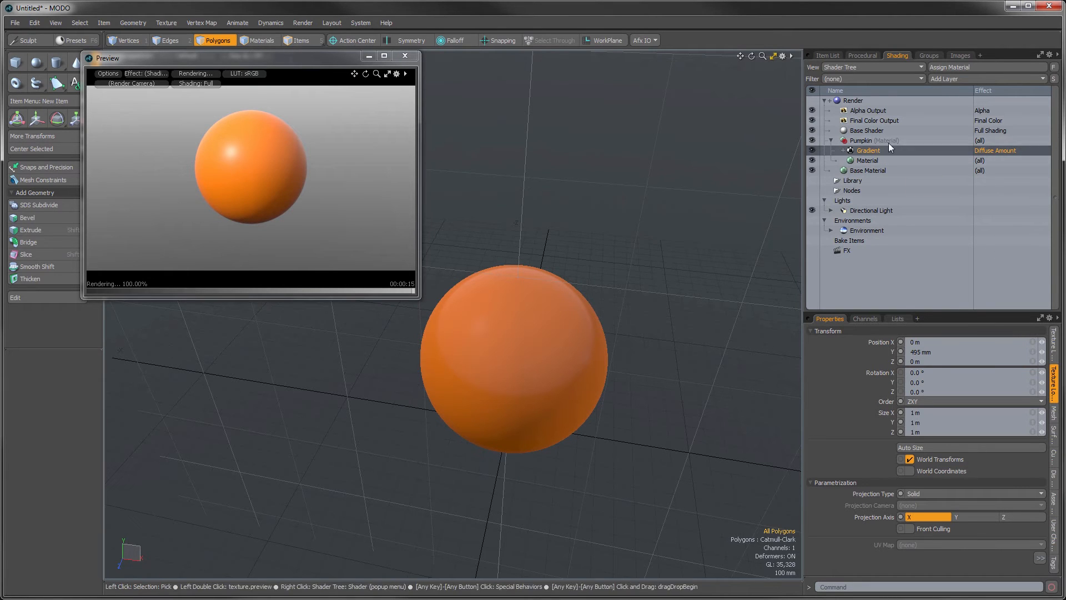
pyautogui.click(918, 495)
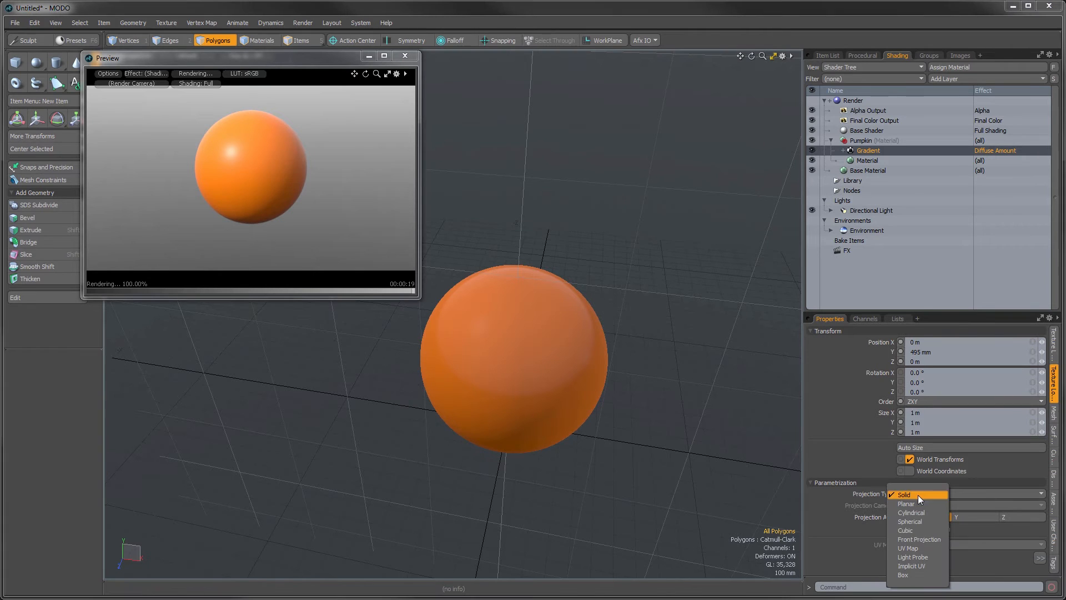
pyautogui.click(921, 548)
pyautogui.click(923, 542)
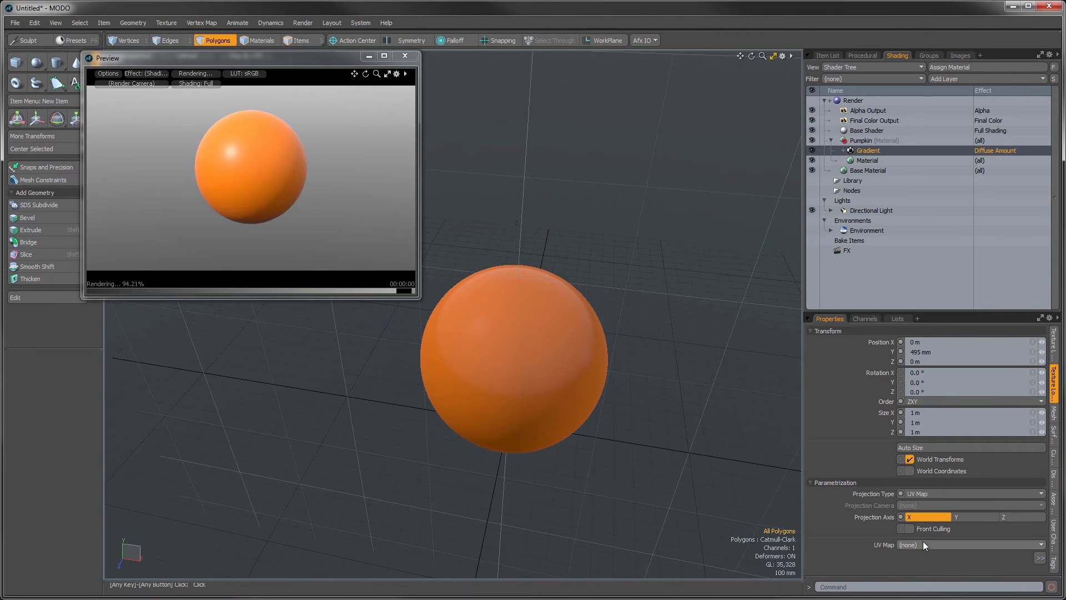
pyautogui.click(925, 548)
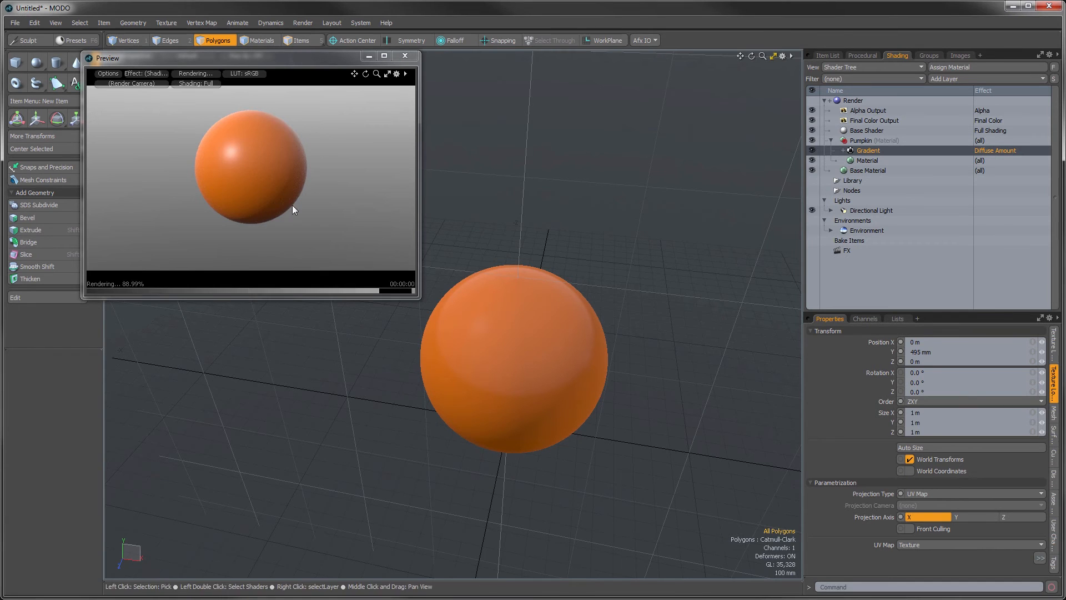
pyautogui.click(1052, 355)
pyautogui.keyDown('alt'); pyautogui.moveTo(259, 137); pyautogui.dragTo(254, 189); pyautogui.keyUp('alt')
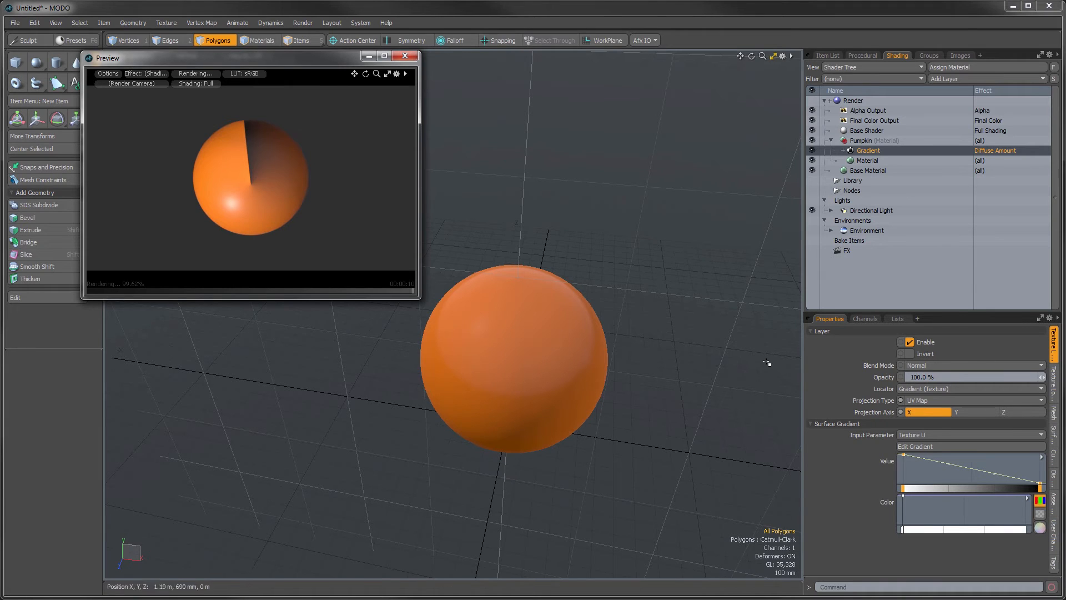
# Set the Horizontal Wrap to 12 in the gradient's texture locator and inspect the repeated pattern in the preview
pyautogui.moveTo(275, 205)
pyautogui.keyDown('alt'); pyautogui.mouseDown()
pyautogui.moveTo(279, 180)
pyautogui.moveTo(281, 204)
pyautogui.mouseUp(); pyautogui.keyUp('alt')
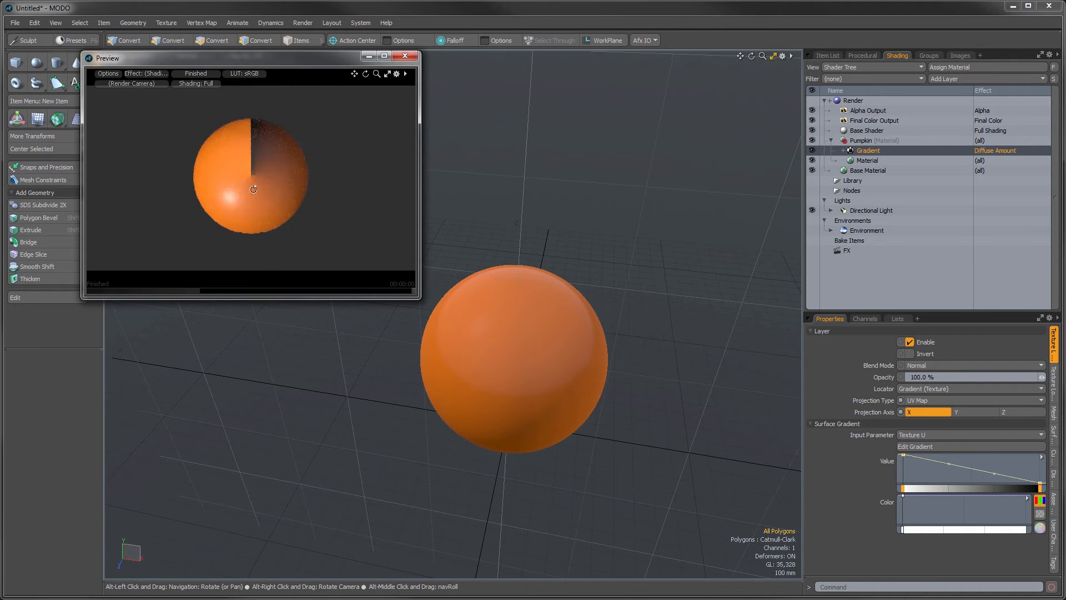
pyautogui.click(1054, 388)
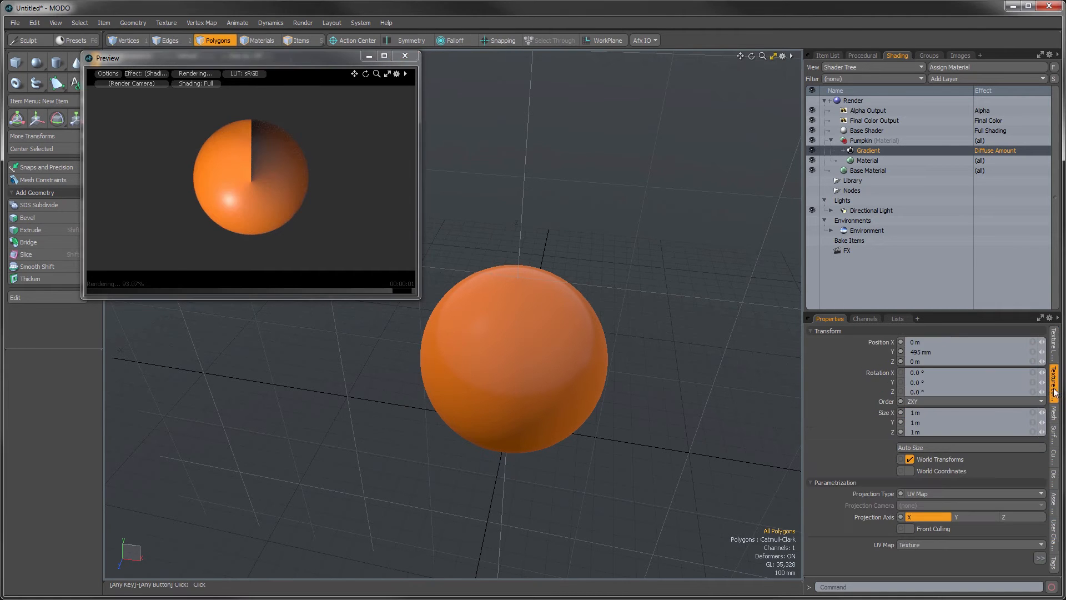
pyautogui.moveTo(939, 312); pyautogui.dragTo(939, 174)
pyautogui.click(934, 457)
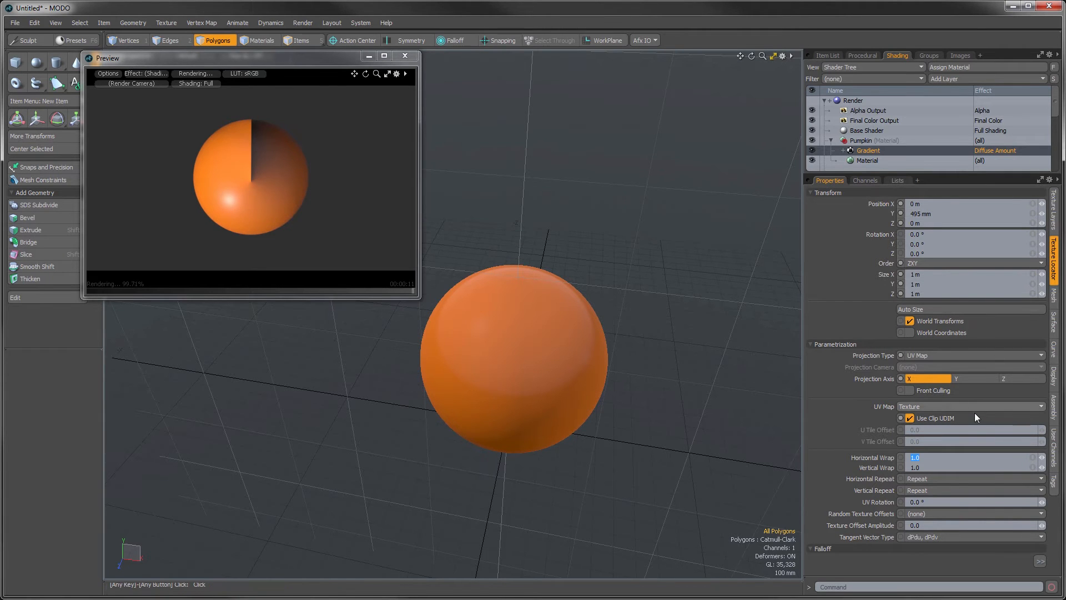
pyautogui.write('12')
pyautogui.press('Return')
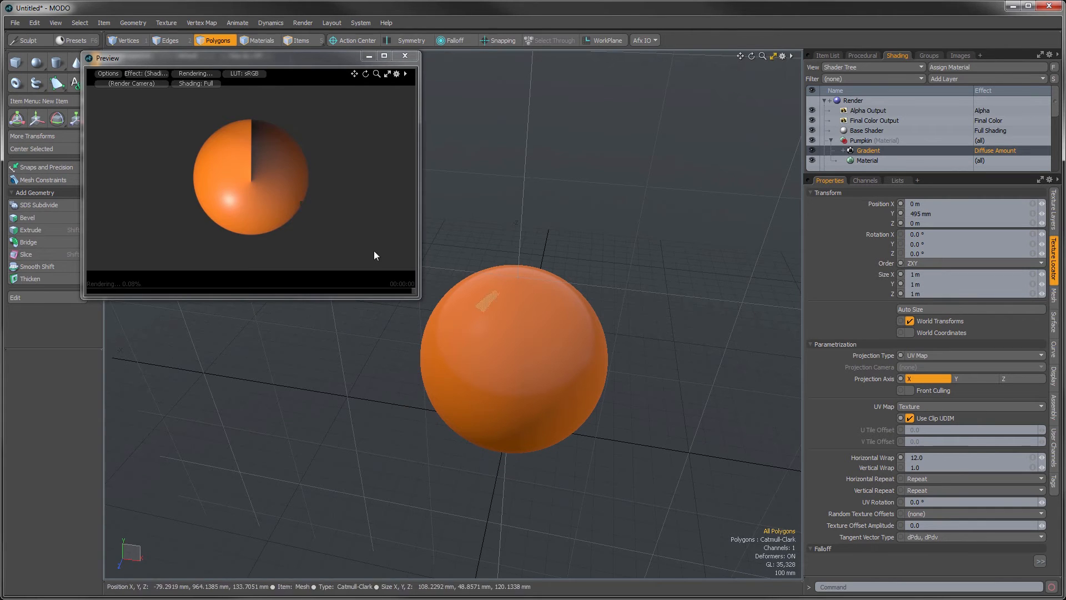
pyautogui.keyDown('alt'); pyautogui.moveTo(270, 232); pyautogui.dragTo(241, 208); pyautogui.keyUp('alt')
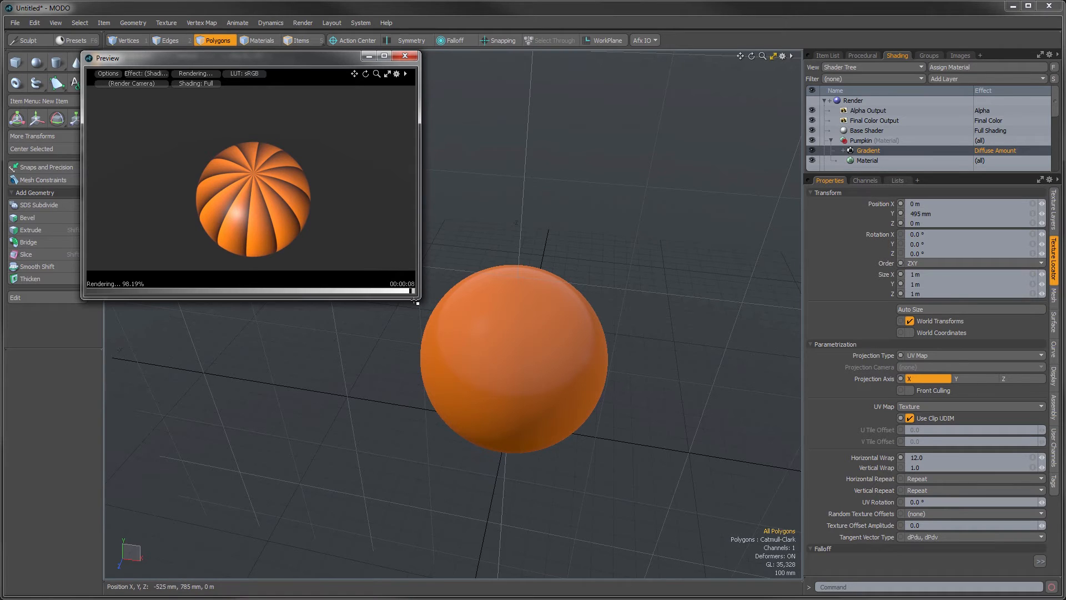
# Add a second gradient layer to the Pumpkin material group
pyautogui.click(864, 141)
pyautogui.click(960, 80)
pyautogui.moveTo(958, 90)
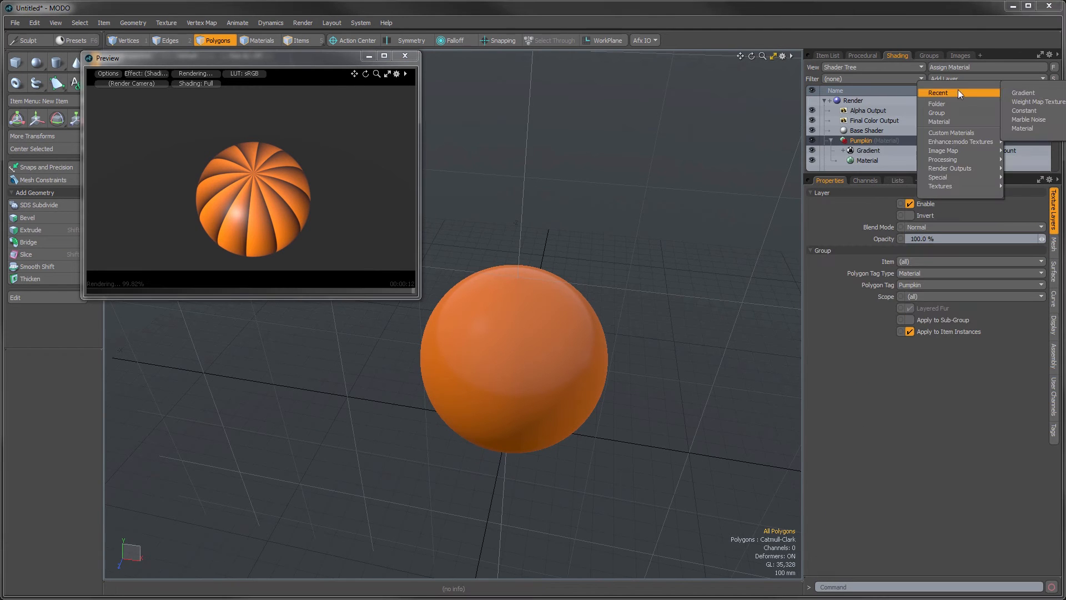
pyautogui.click(1036, 93)
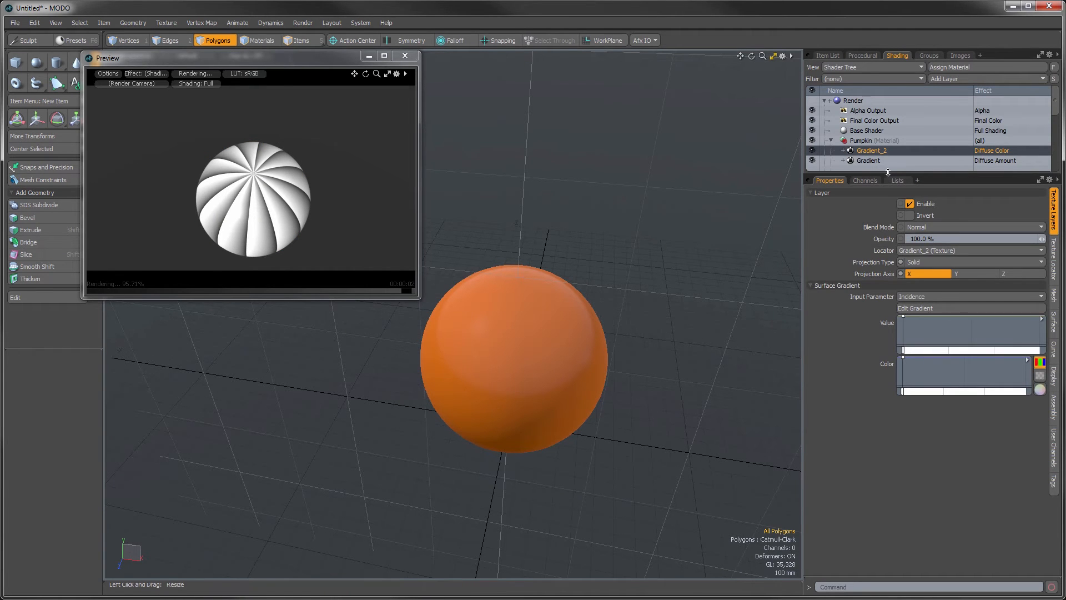
# Change the first gradient's effect from Diffuse Amount to Driver A
pyautogui.moveTo(886, 173); pyautogui.dragTo(889, 249)
pyautogui.click(871, 161)
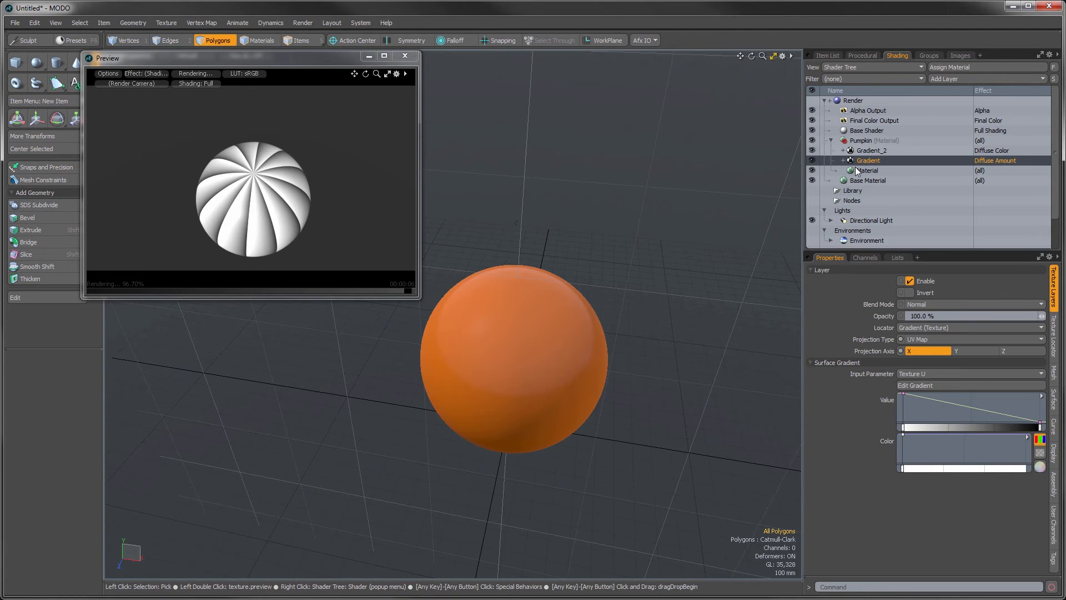
pyautogui.rightClick(998, 161)
pyautogui.moveTo(986, 229)
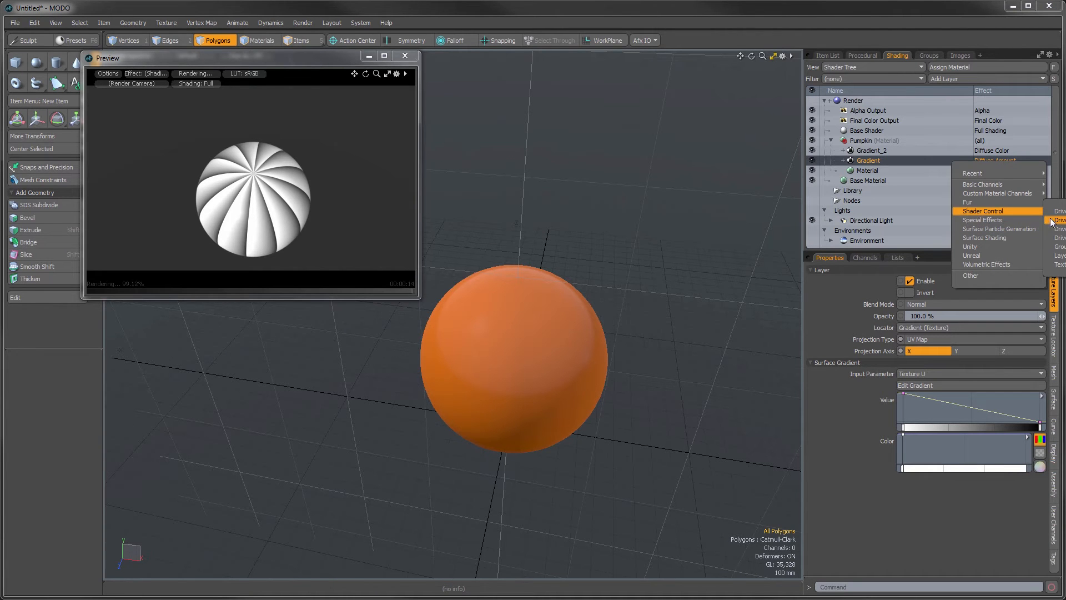
pyautogui.click(1060, 212)
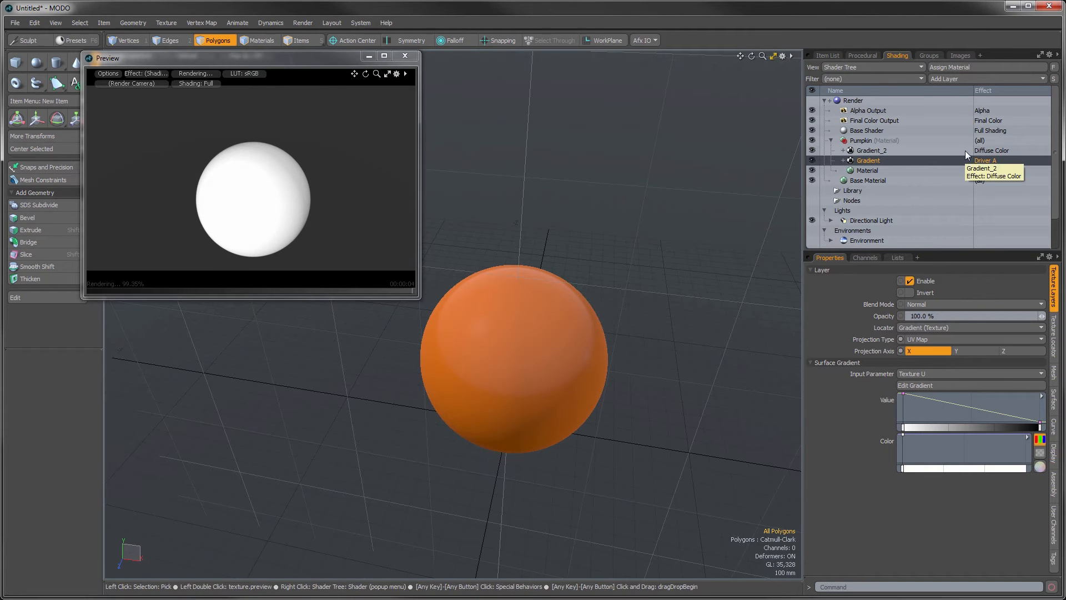
# Set the input parameter of Gradient_2 to Driver A
pyautogui.click(872, 151)
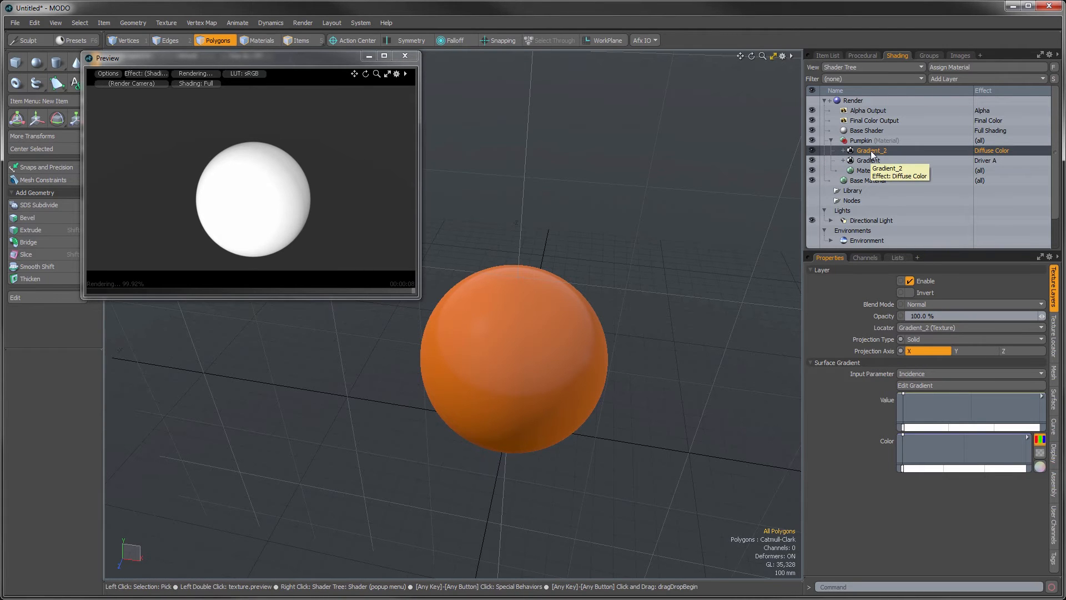
pyautogui.click(915, 373)
pyautogui.moveTo(903, 433)
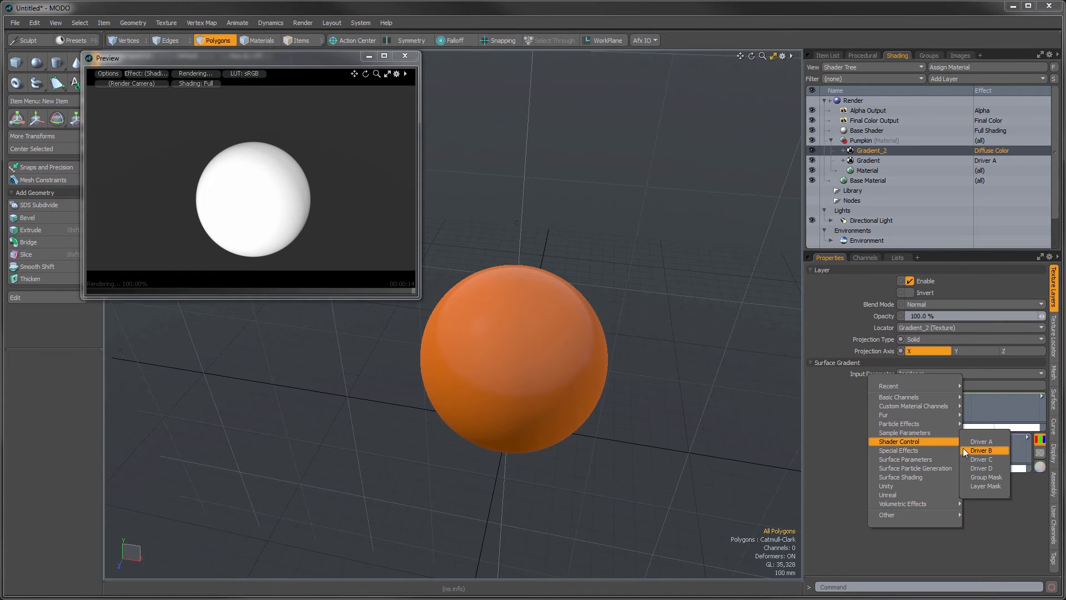
pyautogui.click(972, 445)
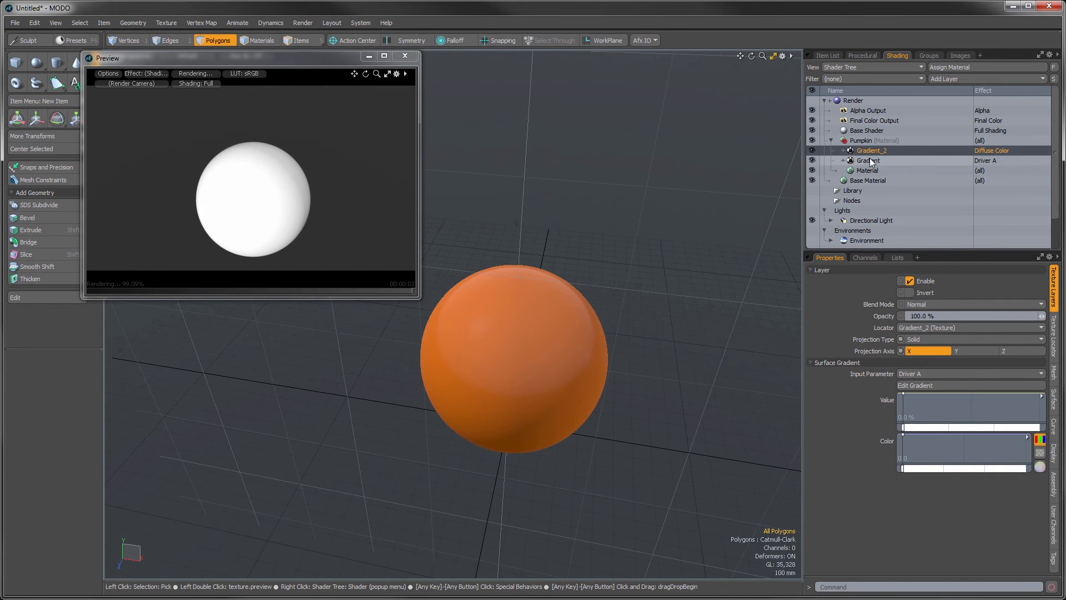
pyautogui.click(969, 161)
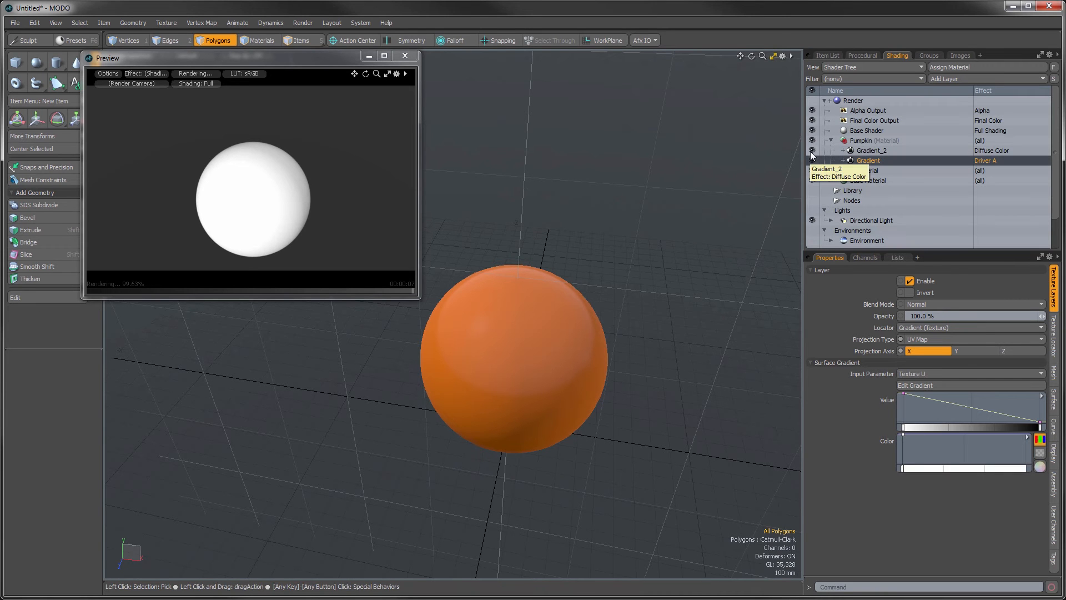
# Change the effect of Gradient_2 to the surface shading effect Displacement
pyautogui.click(871, 150)
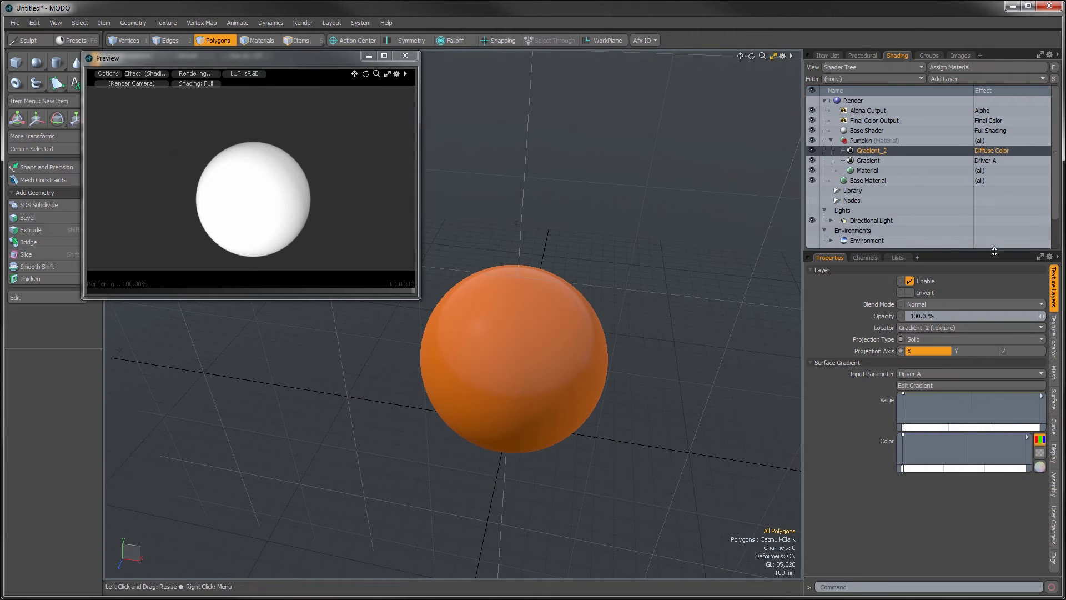
pyautogui.click(1000, 151)
pyautogui.moveTo(994, 162)
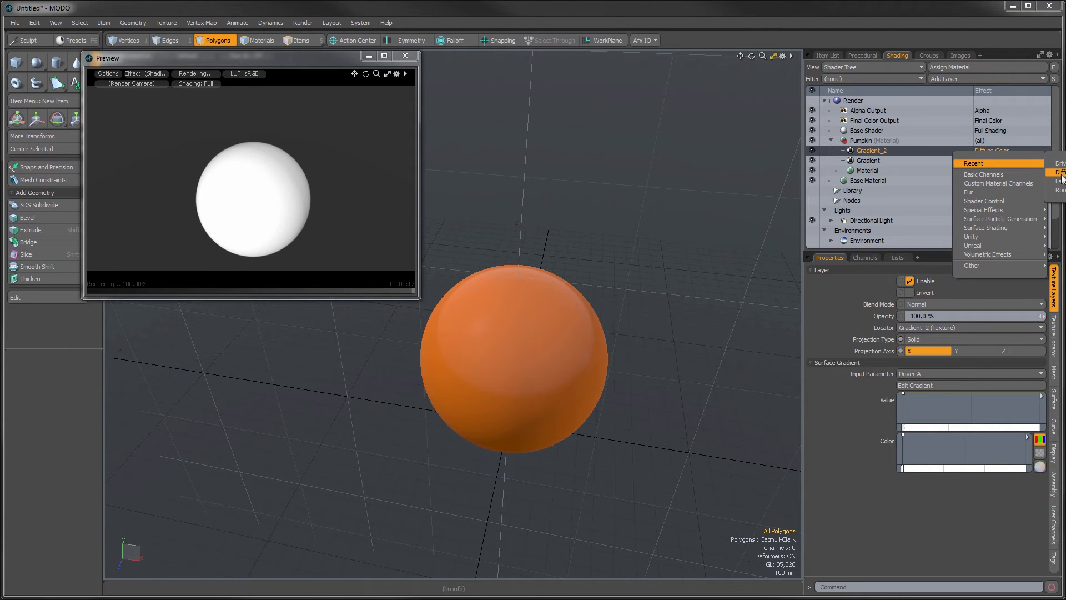
pyautogui.click(989, 149)
pyautogui.rightClick(993, 148)
pyautogui.moveTo(981, 174)
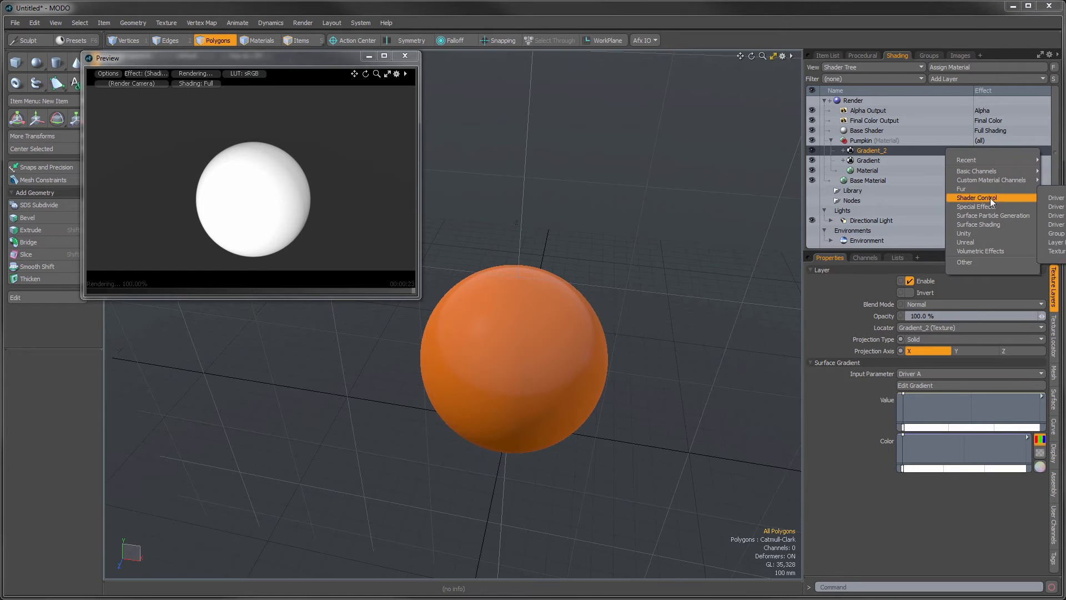
pyautogui.moveTo(990, 209)
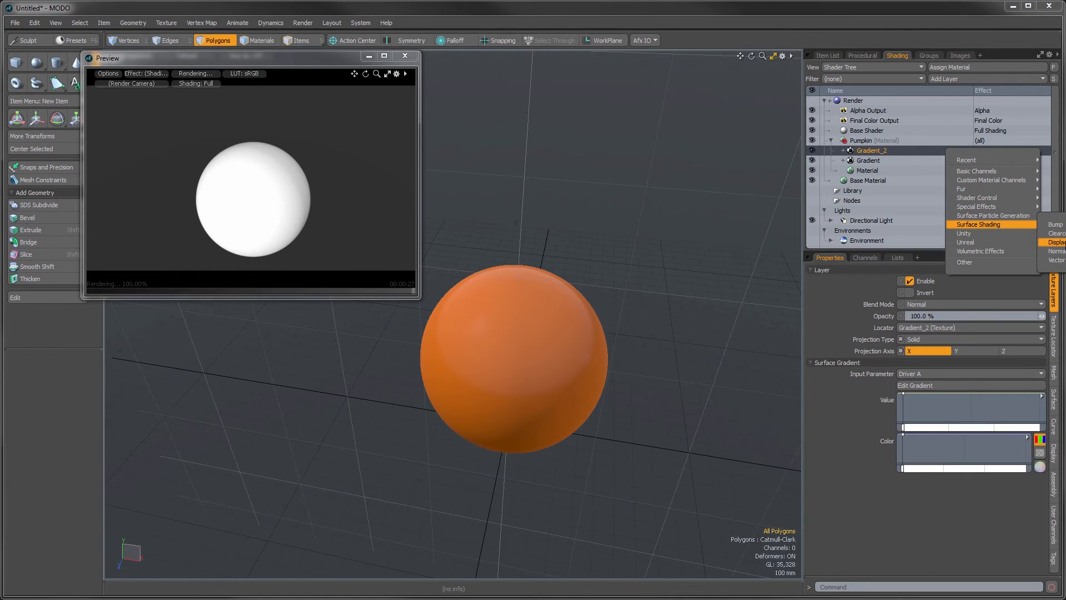
pyautogui.click(1055, 242)
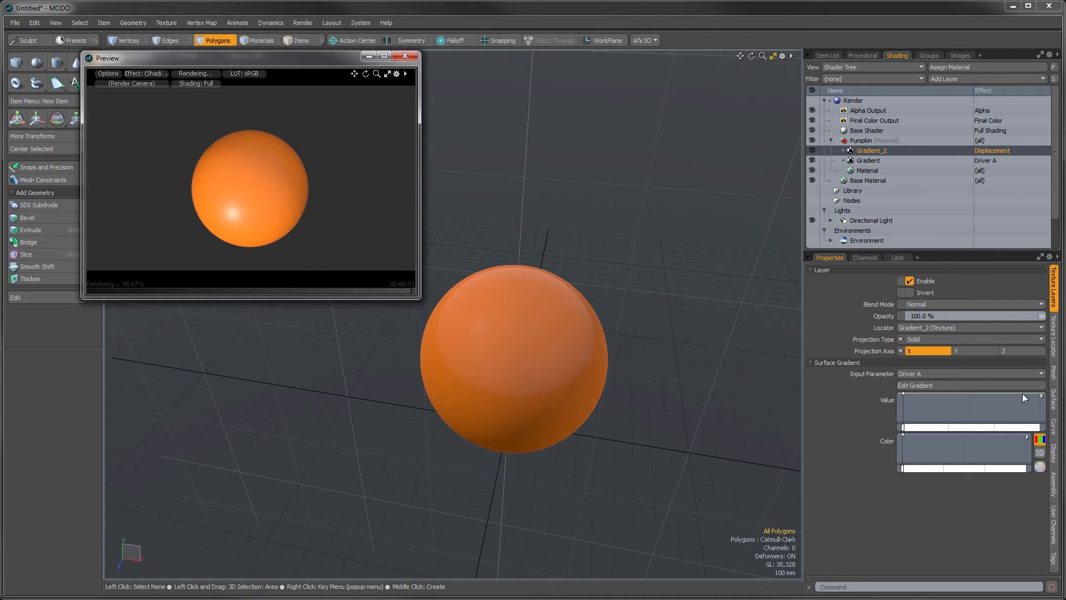
# Add a value key to Gradient_2 at 100% input with 0% value, and show the curve in a compact Gradient Editor
pyautogui.moveTo(1021, 391); pyautogui.dragTo(1040, 420)
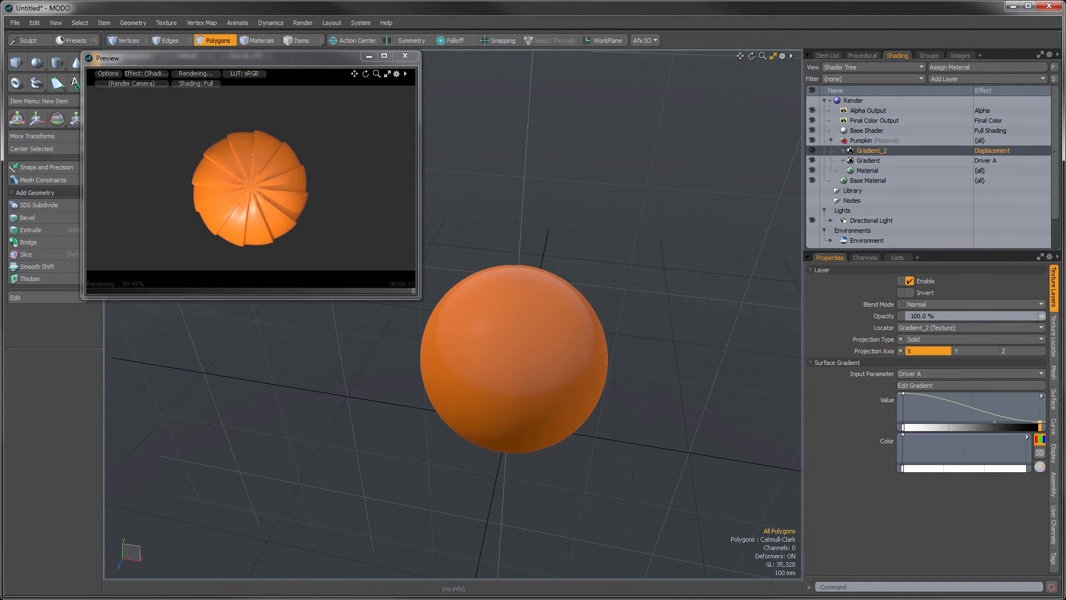
pyautogui.click(1042, 396)
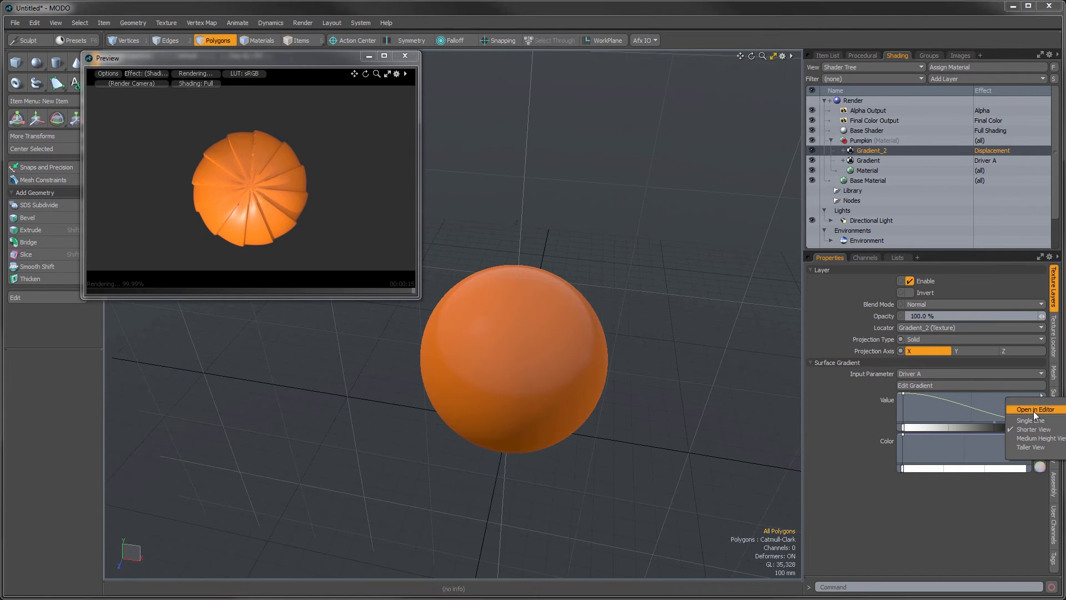
pyautogui.click(1039, 407)
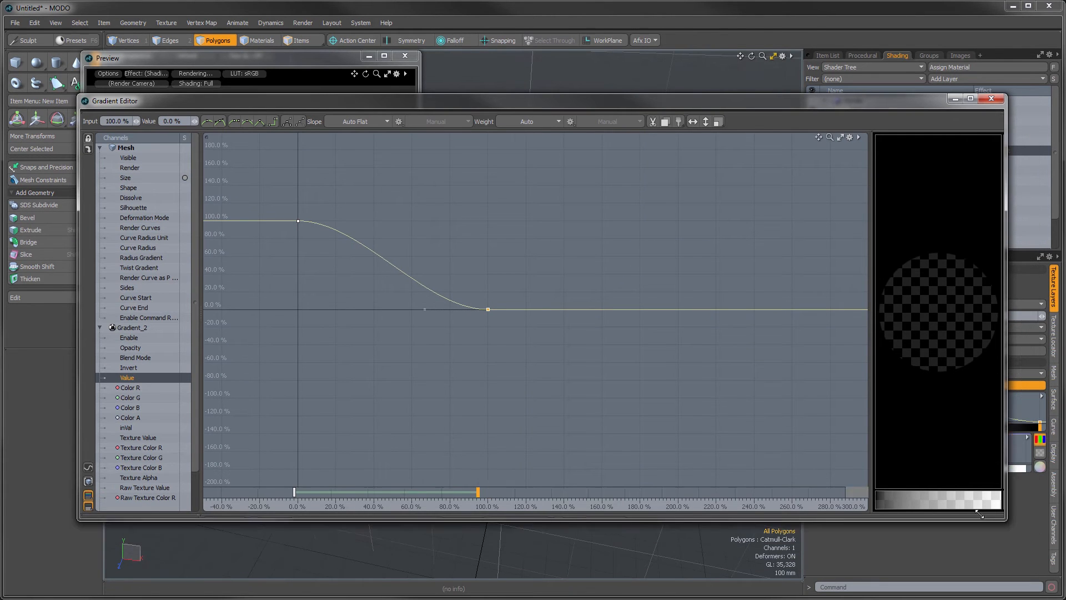
pyautogui.moveTo(1028, 537); pyautogui.dragTo(766, 430)
pyautogui.keyDown('alt'); pyautogui.moveTo(347, 200); pyautogui.dragTo(458, 238); pyautogui.keyUp('alt')
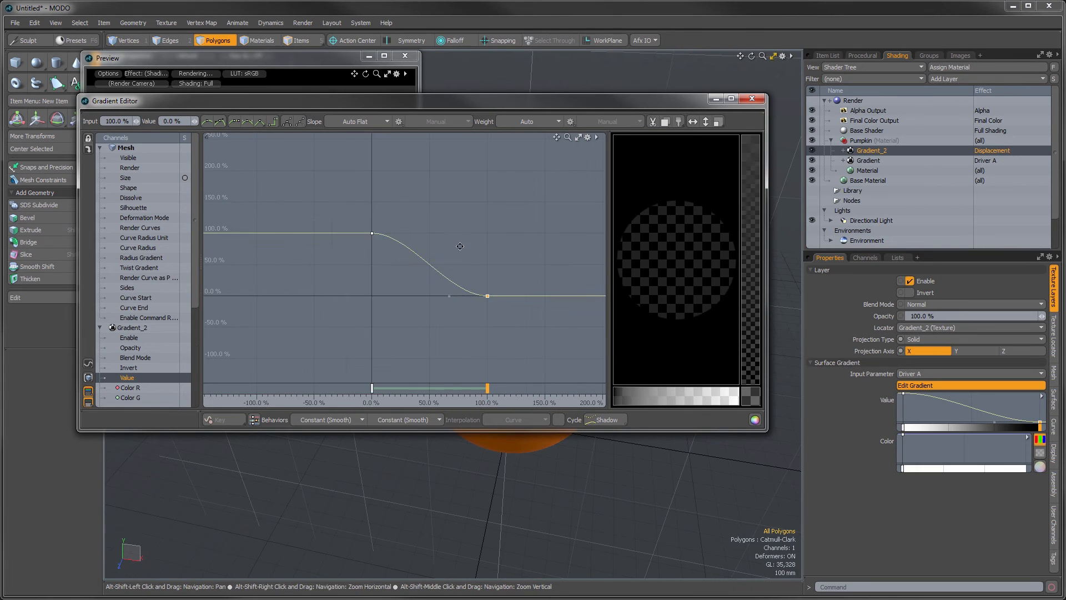
# Lower the first value key of Gradient_2 so that both end keys have a value of 0%
pyautogui.moveTo(332, 204); pyautogui.dragTo(402, 268)
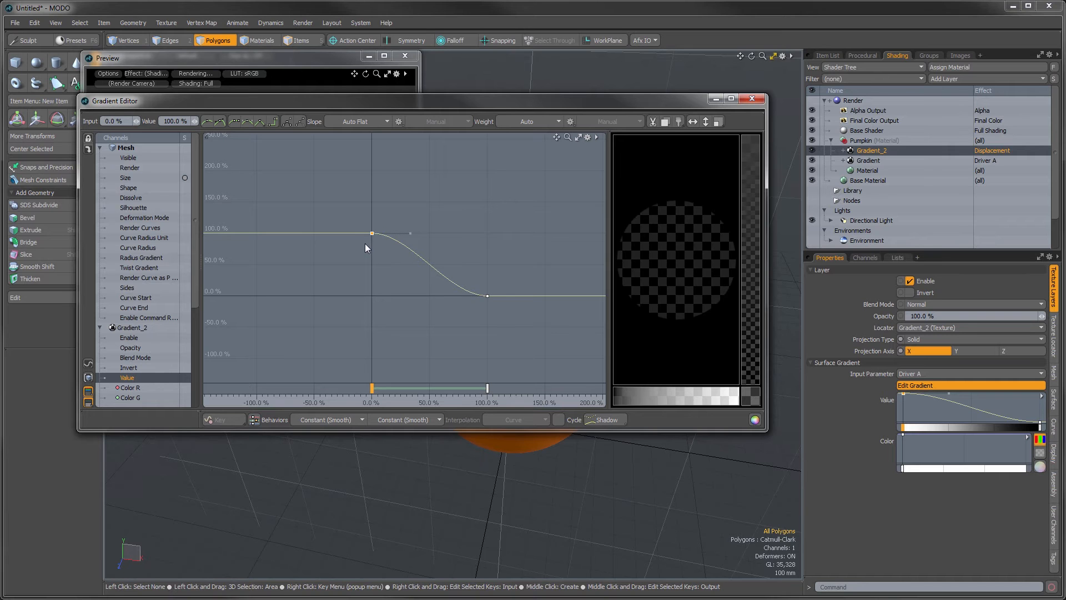
pyautogui.moveTo(508, 322); pyautogui.dragTo(510, 320)
pyautogui.moveTo(402, 271); pyautogui.dragTo(401, 271)
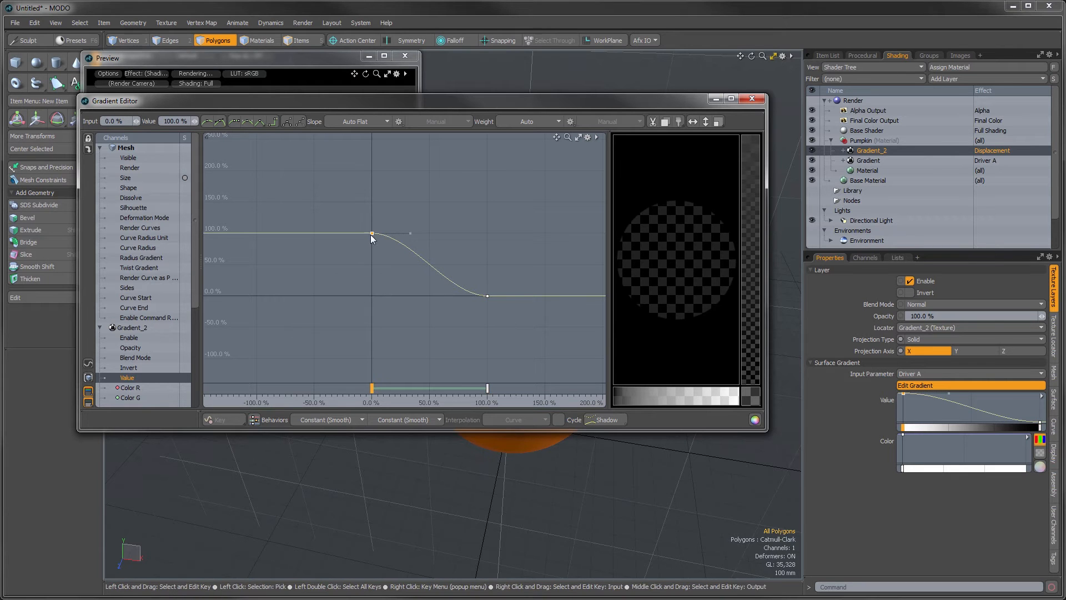
pyautogui.moveTo(371, 233); pyautogui.dragTo(526, 305)
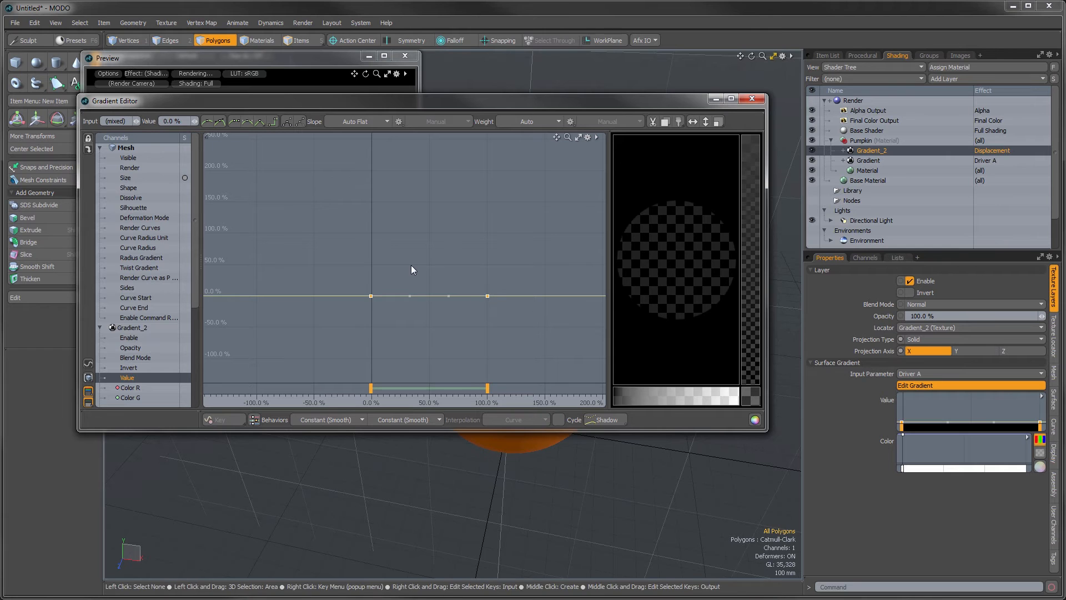
# Set the first value key's input to 0 and check the input of the second key
pyautogui.moveTo(354, 278); pyautogui.dragTo(401, 316)
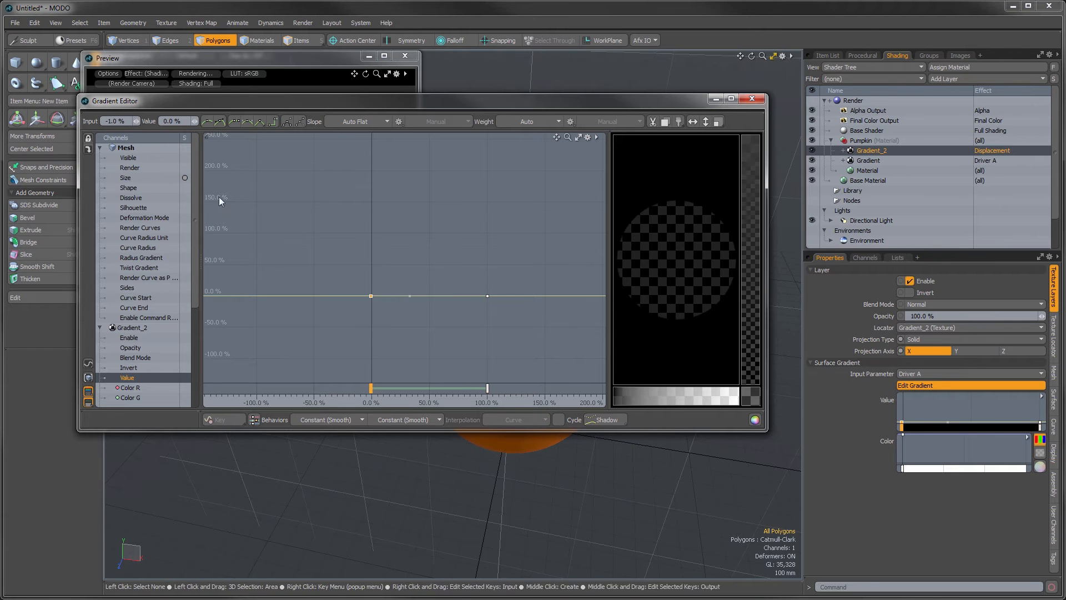
pyautogui.click(129, 121)
pyautogui.write('0')
pyautogui.press('Return')
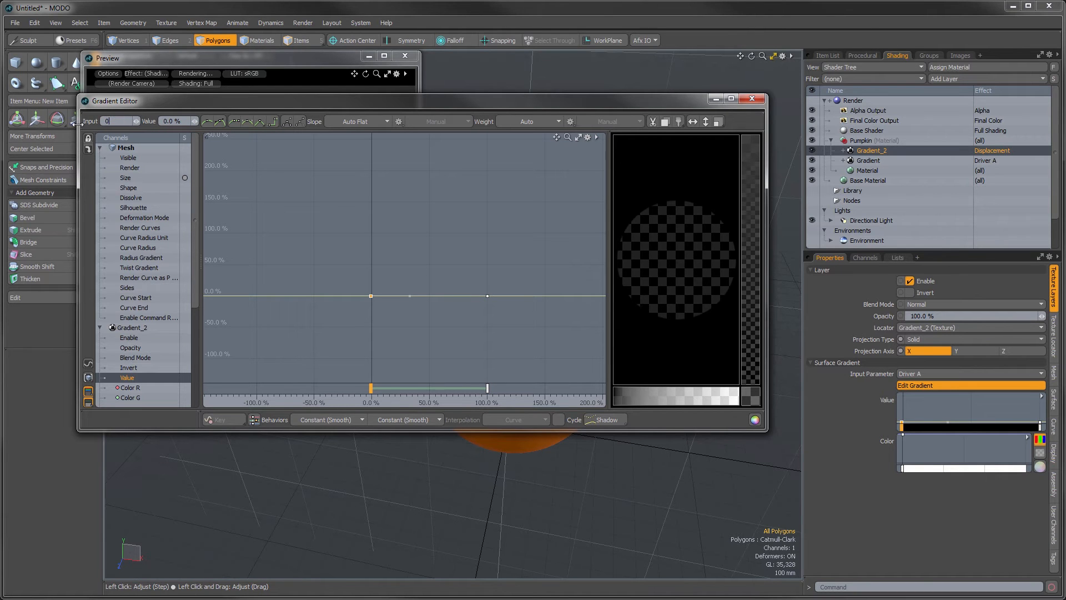
pyautogui.click(516, 335)
pyautogui.moveTo(515, 334); pyautogui.dragTo(564, 372)
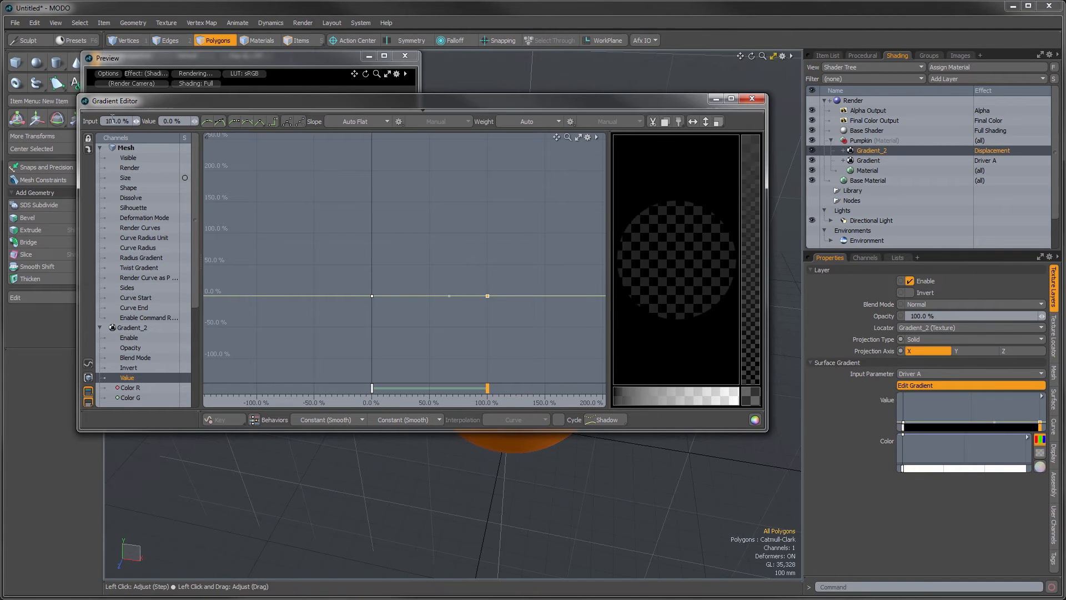
# Add a value key midway between the end keys and raise it to about 49.5% input and 27% value
pyautogui.click(417, 290)
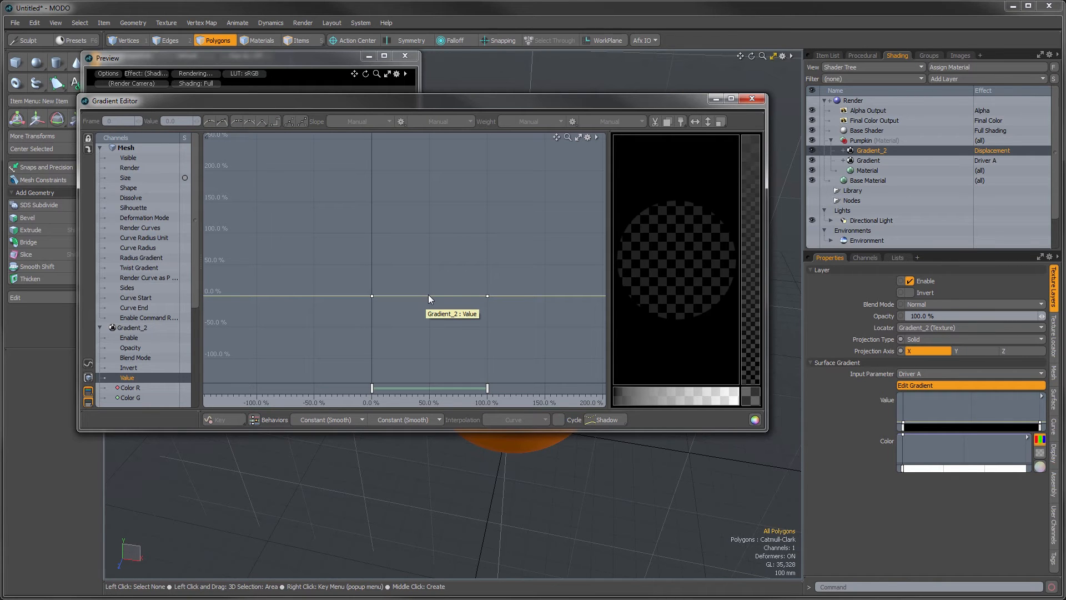
pyautogui.middleClick(428, 295)
pyautogui.moveTo(428, 296); pyautogui.dragTo(430, 280)
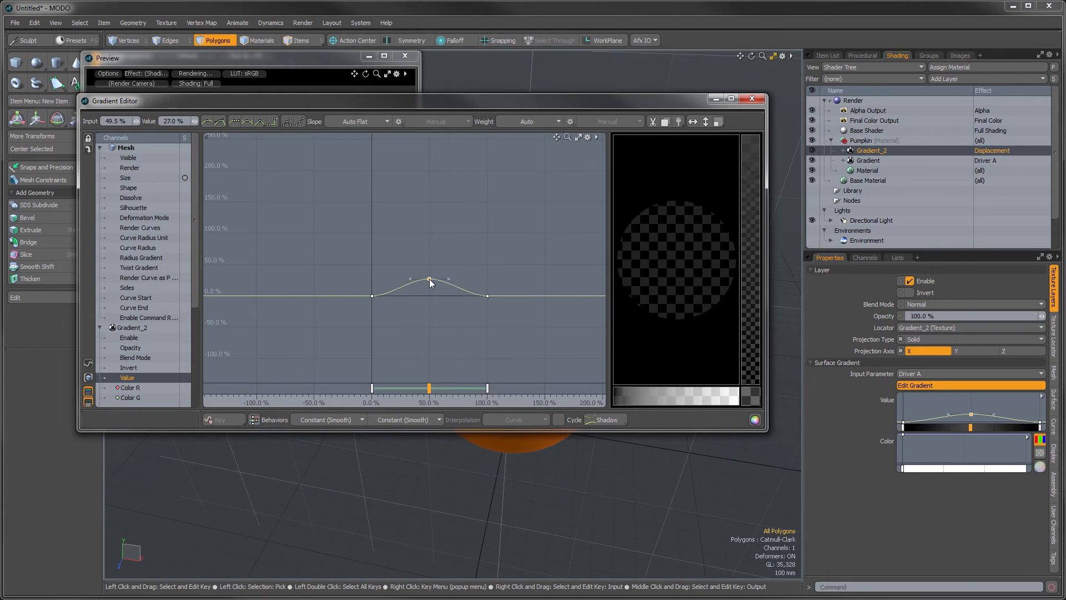
# Reposition the Gradient Editor to uncover the preview and set the middle key's value to 100%
pyautogui.moveTo(414, 103); pyautogui.dragTo(601, 245)
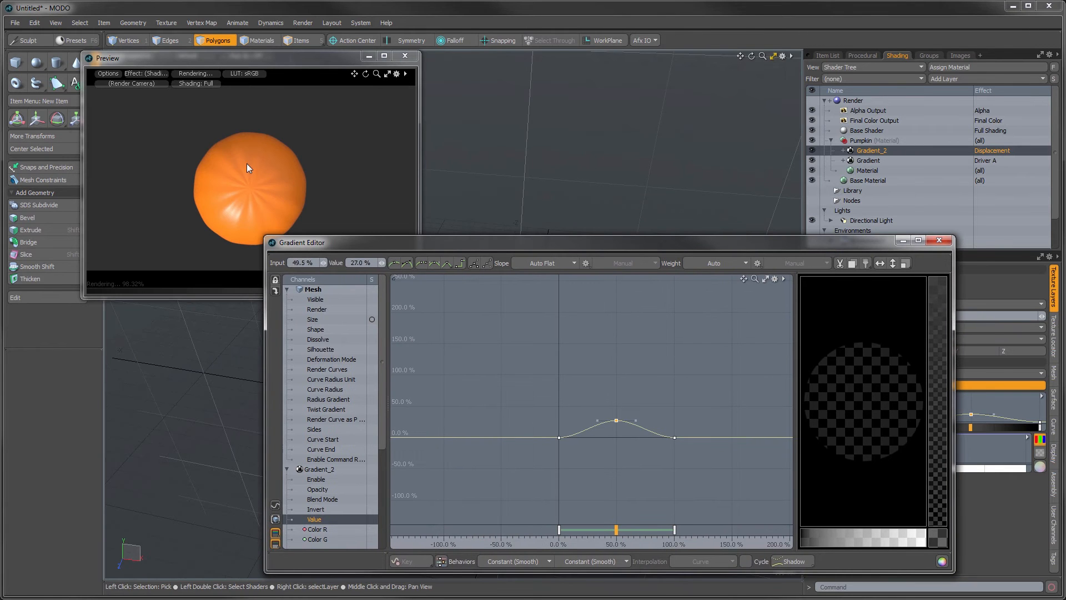
pyautogui.click(261, 128)
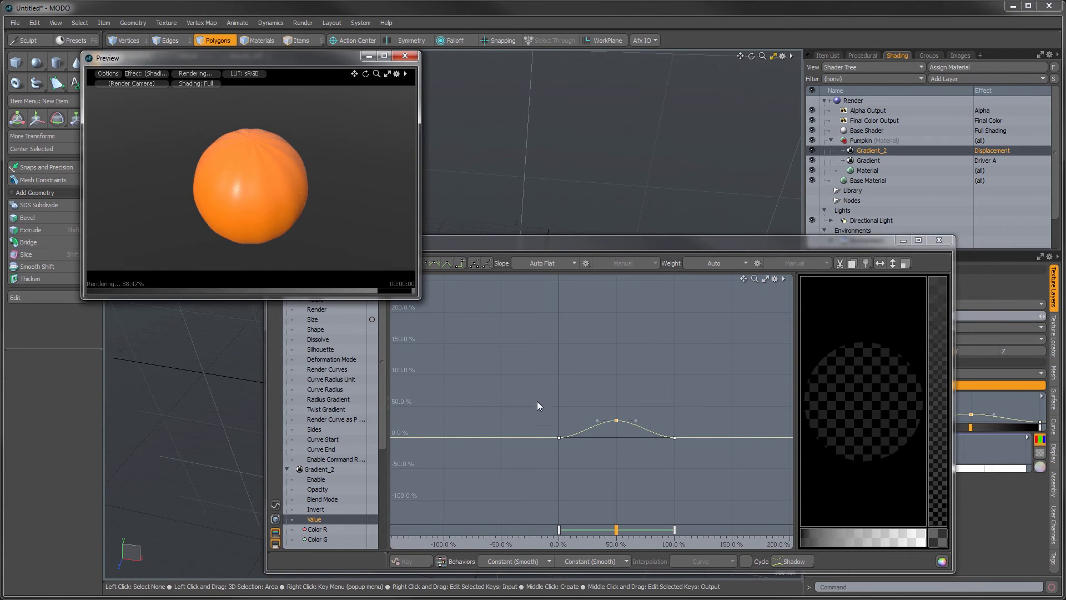
pyautogui.keyDown('ctrl'); pyautogui.keyDown('alt'); pyautogui.moveTo(614, 439); pyautogui.dragTo(591, 384); pyautogui.keyUp('alt'); pyautogui.keyUp('ctrl')
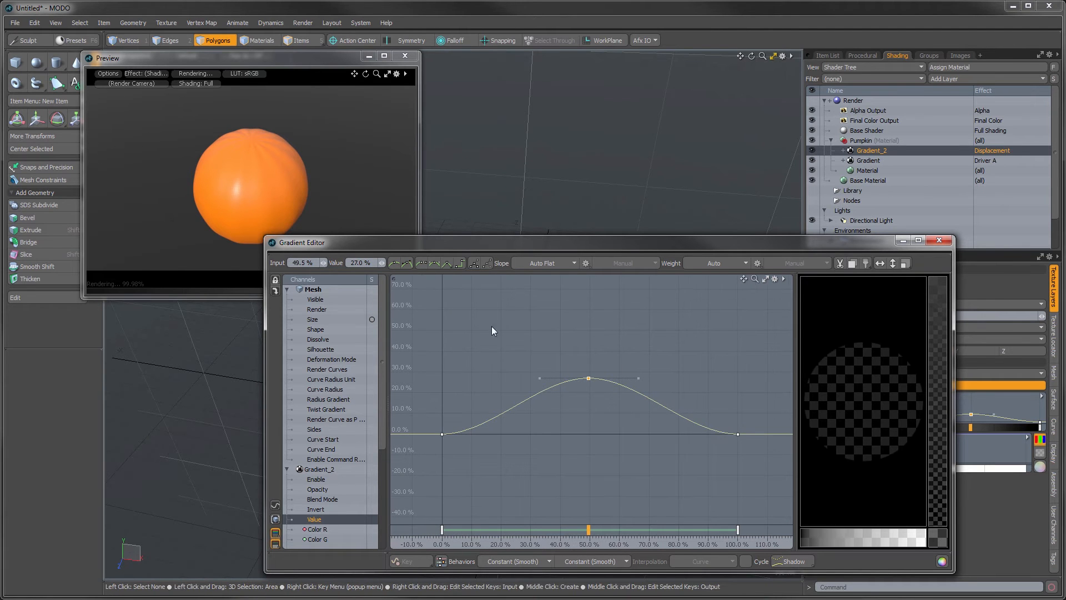
pyautogui.click(348, 264)
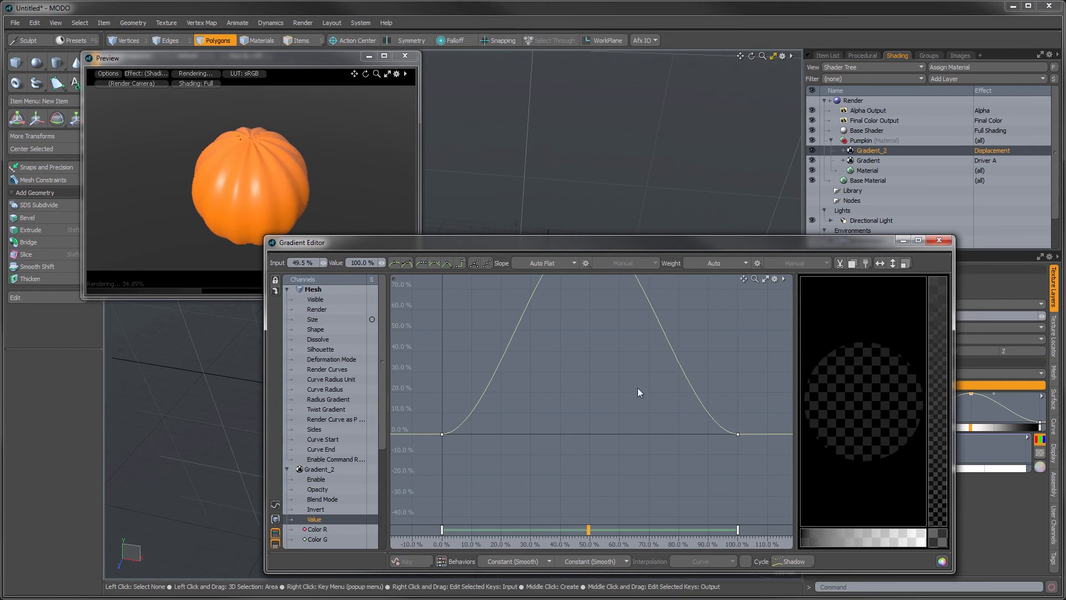
# Shorten the tangent handles of the first and last keys on Gradient_2's value curve so it leaves zero more sharply
pyautogui.keyDown('ctrl'); pyautogui.keyDown('alt'); pyautogui.moveTo(619, 371); pyautogui.dragTo(564, 433); pyautogui.keyUp('alt'); pyautogui.keyUp('ctrl')
pyautogui.keyDown('alt'); pyautogui.keyDown('shift'); pyautogui.moveTo(584, 385); pyautogui.dragTo(568, 447); pyautogui.keyUp('shift'); pyautogui.keyUp('alt')
pyautogui.click(585, 410)
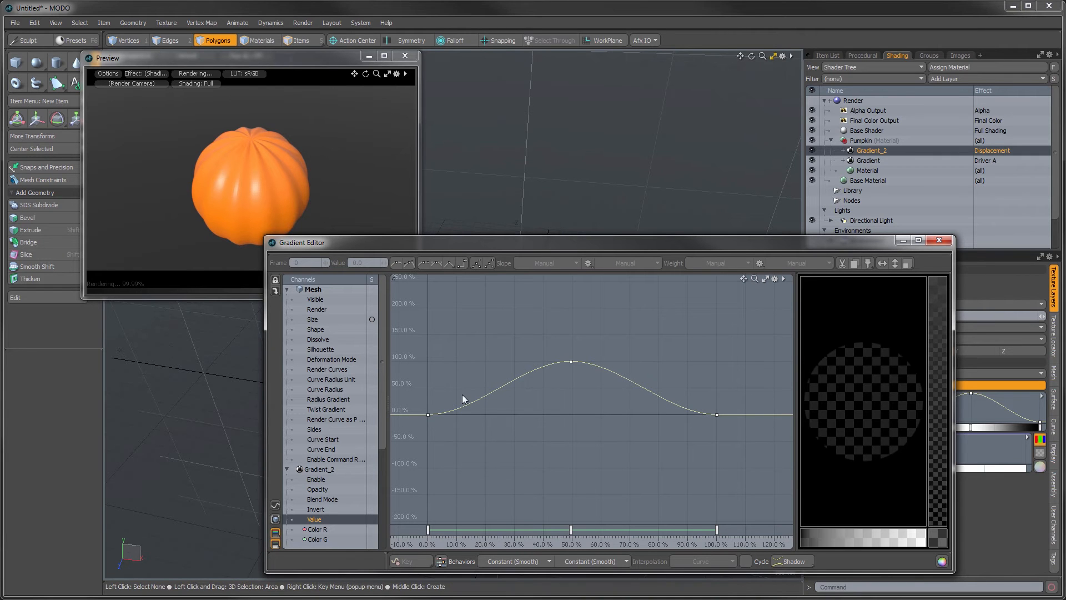
pyautogui.click(432, 417)
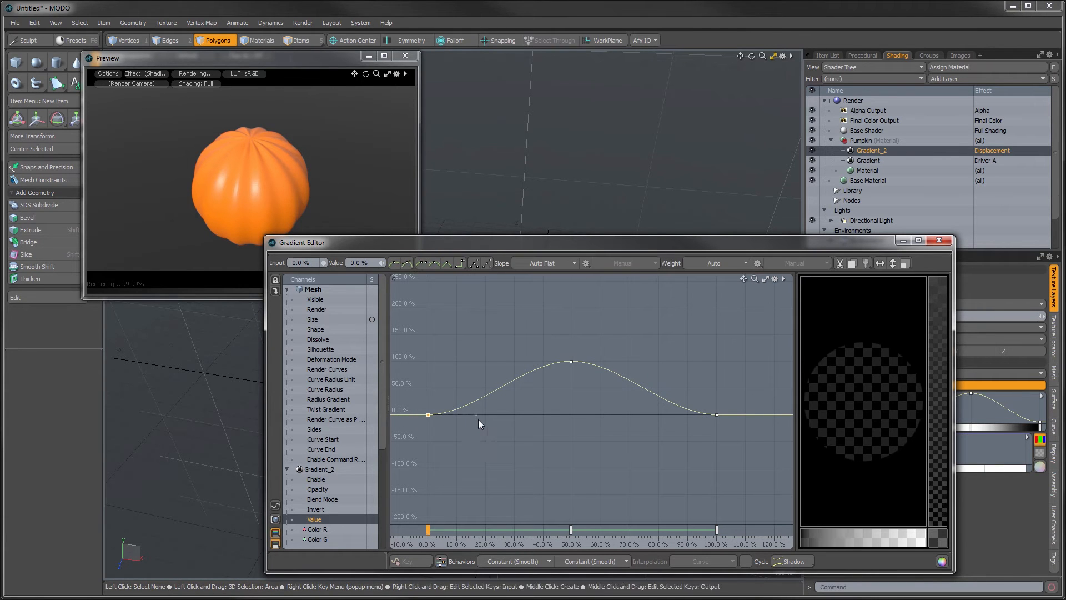
pyautogui.moveTo(475, 415); pyautogui.dragTo(440, 414)
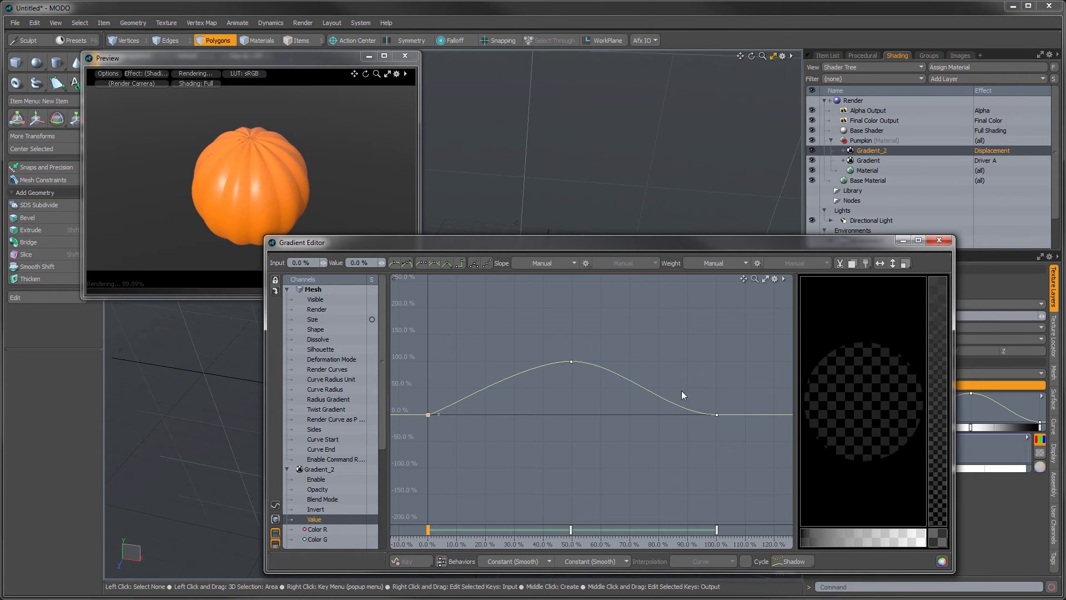
pyautogui.moveTo(665, 416); pyautogui.dragTo(702, 415)
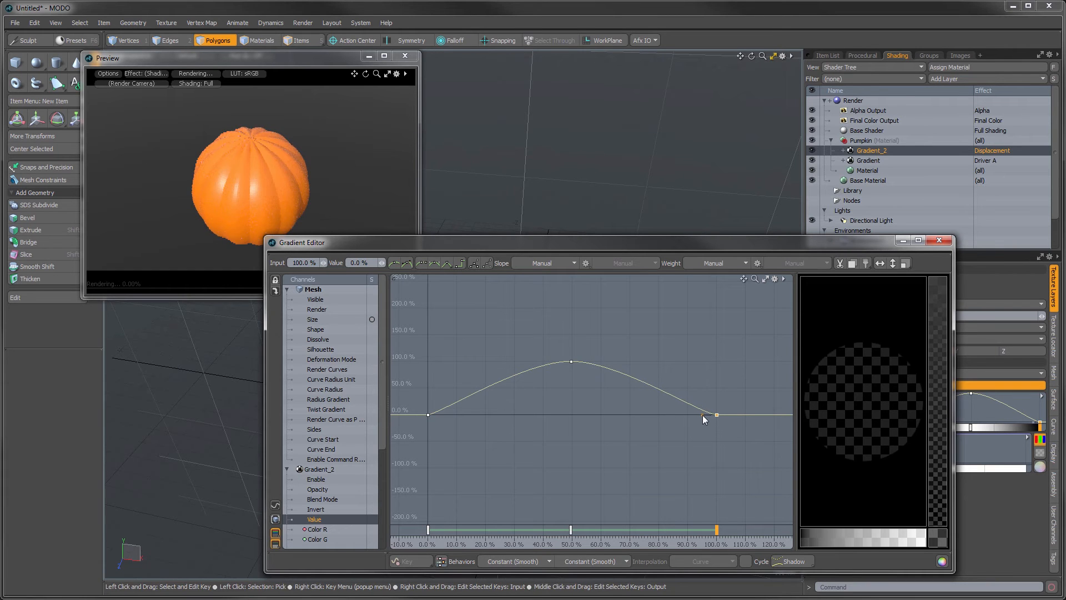
# Lengthen the middle key's tangent handles on the value curve to form a broad, rounded crest
pyautogui.moveTo(542, 349); pyautogui.dragTo(696, 362)
pyautogui.click(524, 414)
pyautogui.keyDown('ctrl'); pyautogui.keyDown('alt'); pyautogui.moveTo(542, 403); pyautogui.dragTo(538, 448); pyautogui.keyUp('alt'); pyautogui.keyUp('ctrl')
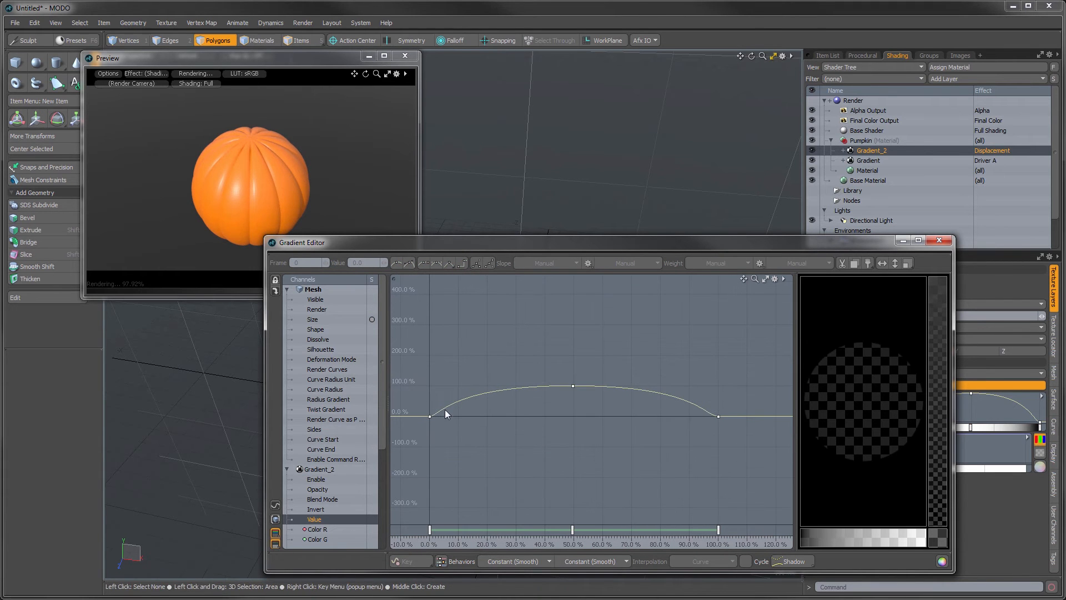
# Lengthen and slightly raise the tangent handles of both end keys to soften the rib creases, and inspect the ribs in the preview
pyautogui.click(431, 415)
pyautogui.moveTo(448, 418); pyautogui.dragTo(463, 415)
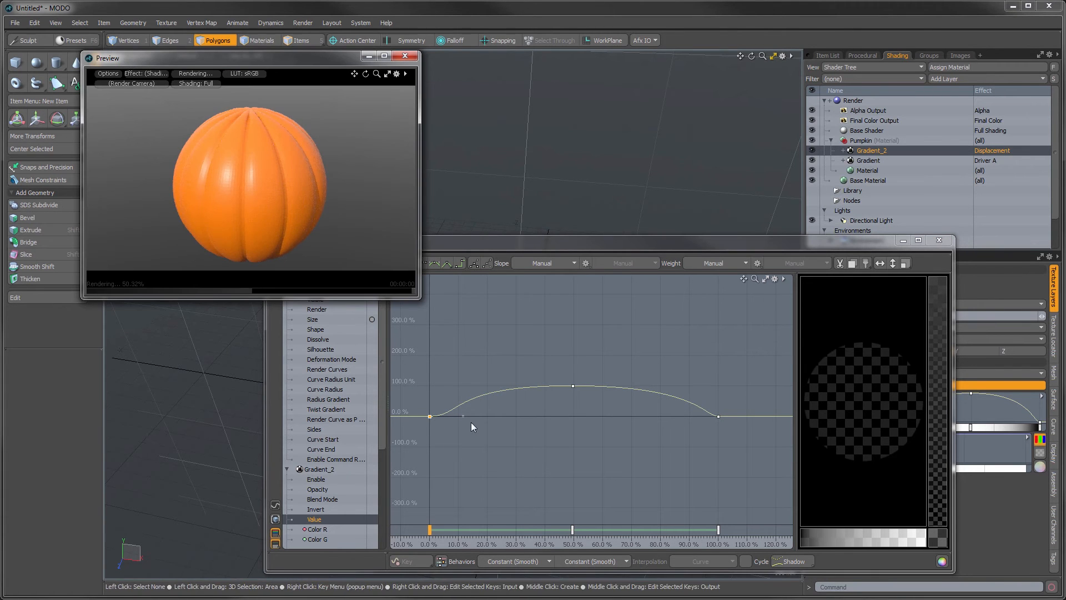
pyautogui.moveTo(462, 417)
pyautogui.mouseDown()
pyautogui.moveTo(451, 417)
pyautogui.moveTo(472, 413)
pyautogui.mouseUp()
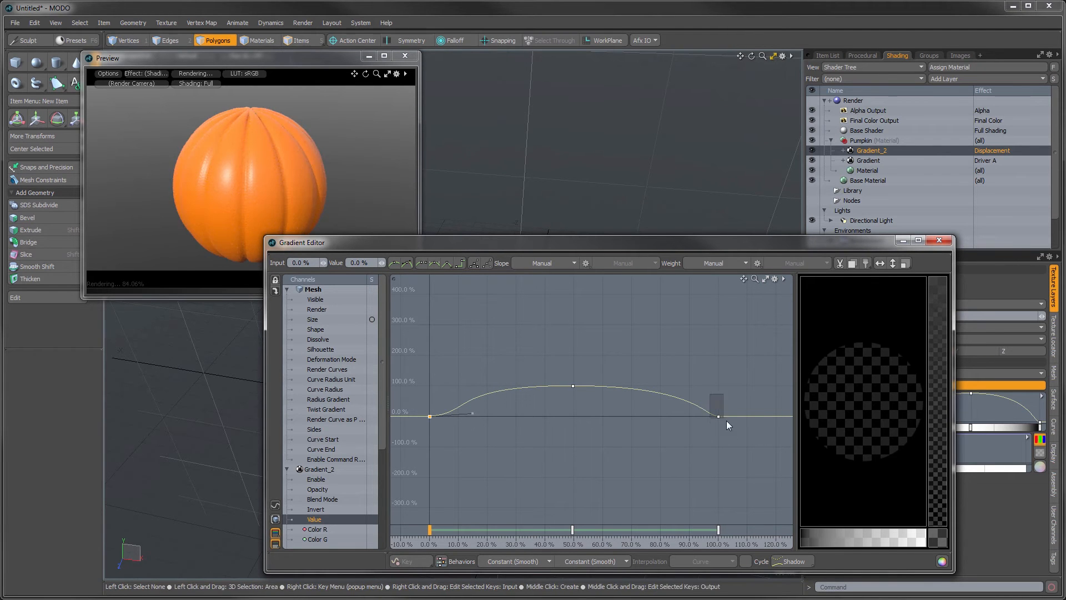
pyautogui.moveTo(704, 415); pyautogui.dragTo(682, 411)
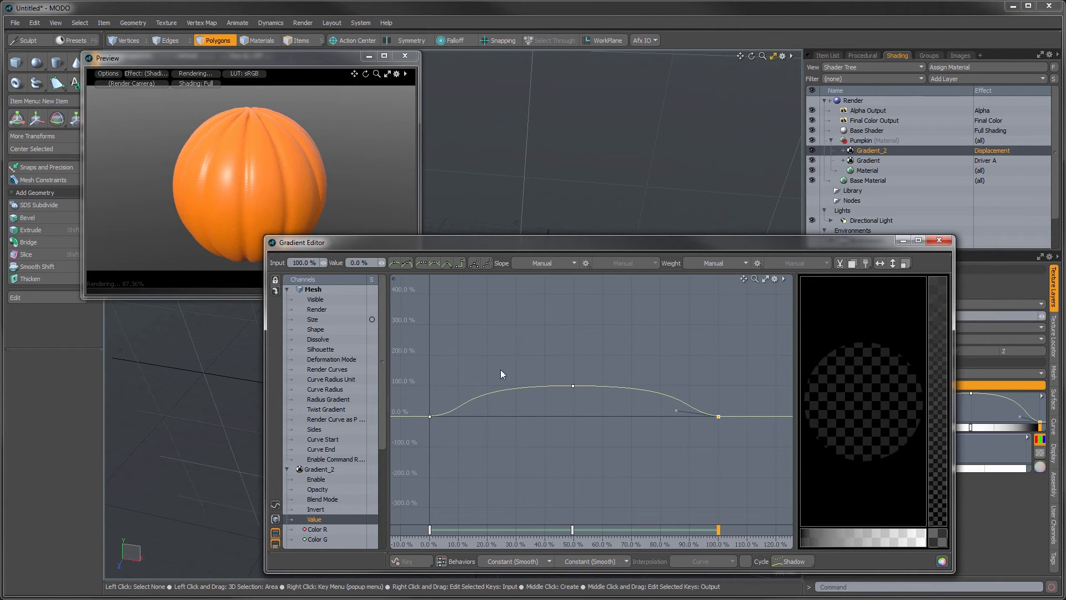
pyautogui.keyDown('alt'); pyautogui.moveTo(251, 145); pyautogui.dragTo(242, 106); pyautogui.keyUp('alt')
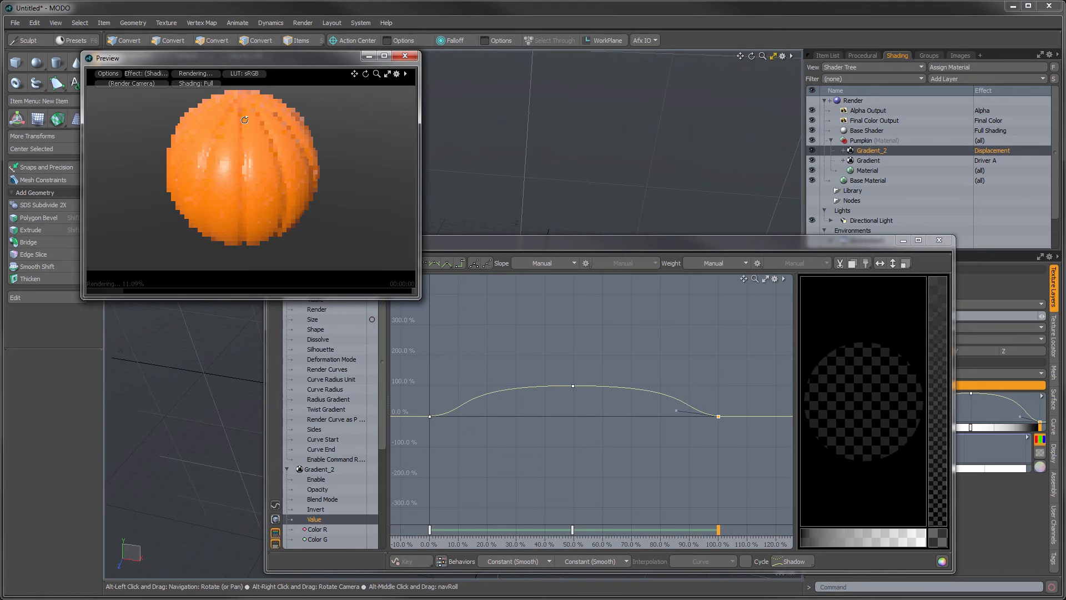
pyautogui.keyDown('alt'); pyautogui.moveTo(224, 181); pyautogui.dragTo(260, 183); pyautogui.keyUp('alt')
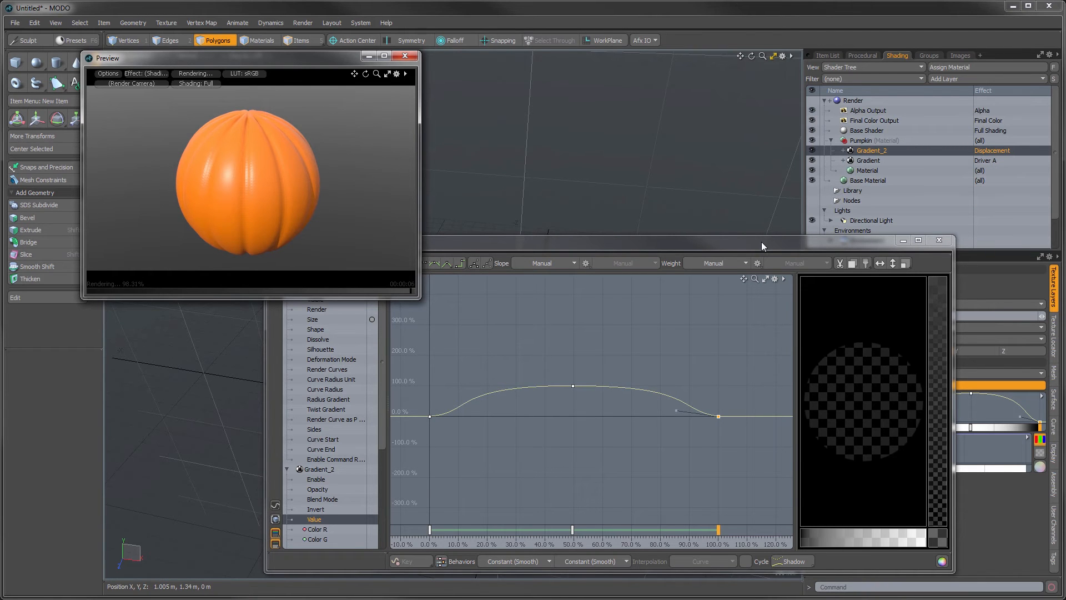
# Close the Gradient Editor and show the texture locator settings of the Driver A gradient
pyautogui.moveTo(705, 242); pyautogui.dragTo(633, 232)
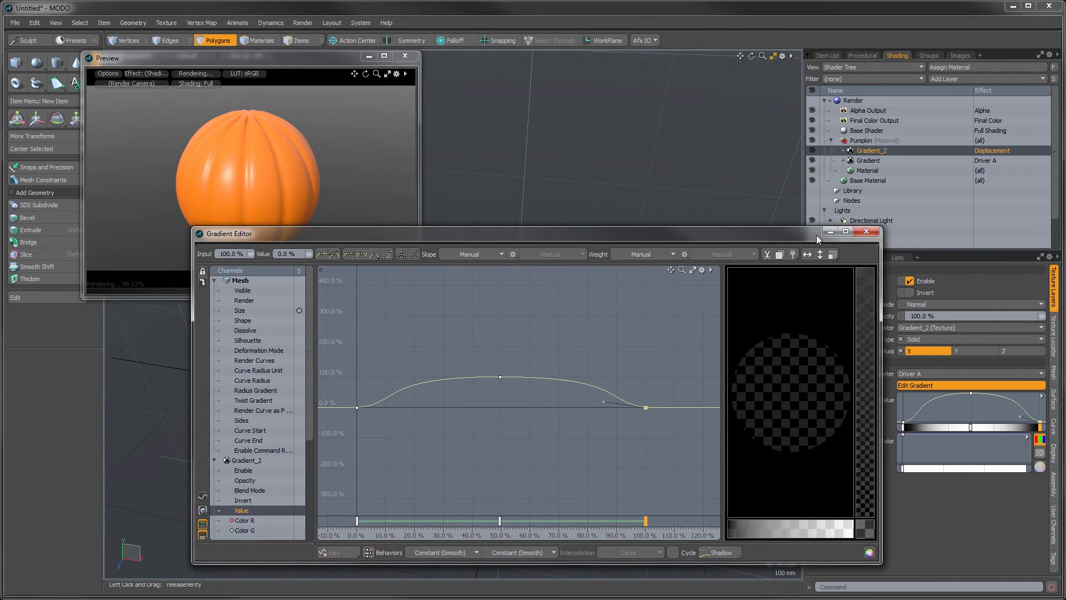
pyautogui.click(867, 233)
pyautogui.click(859, 160)
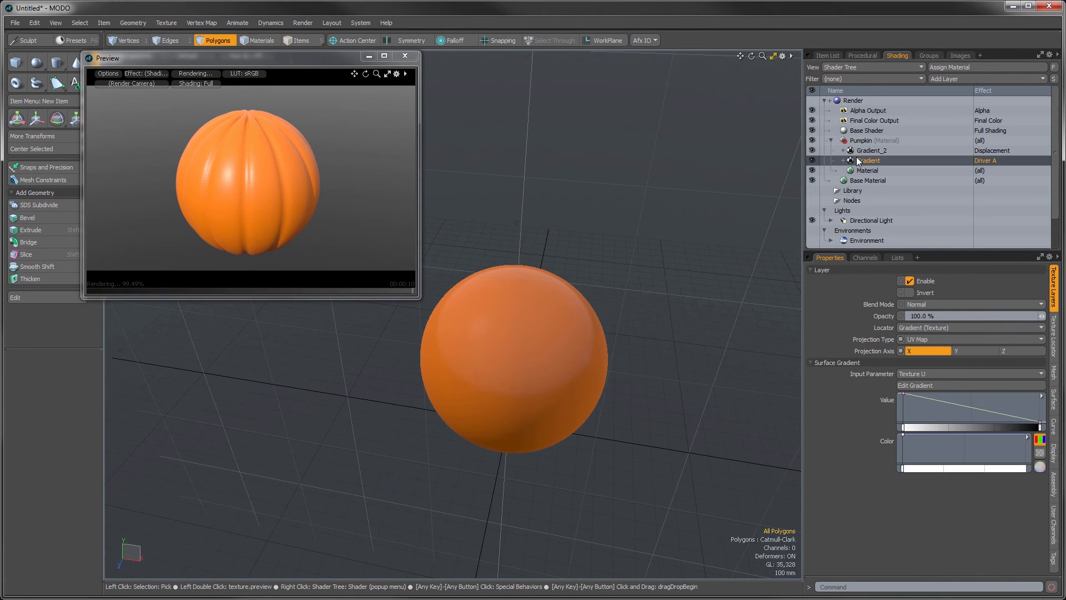
pyautogui.click(1054, 334)
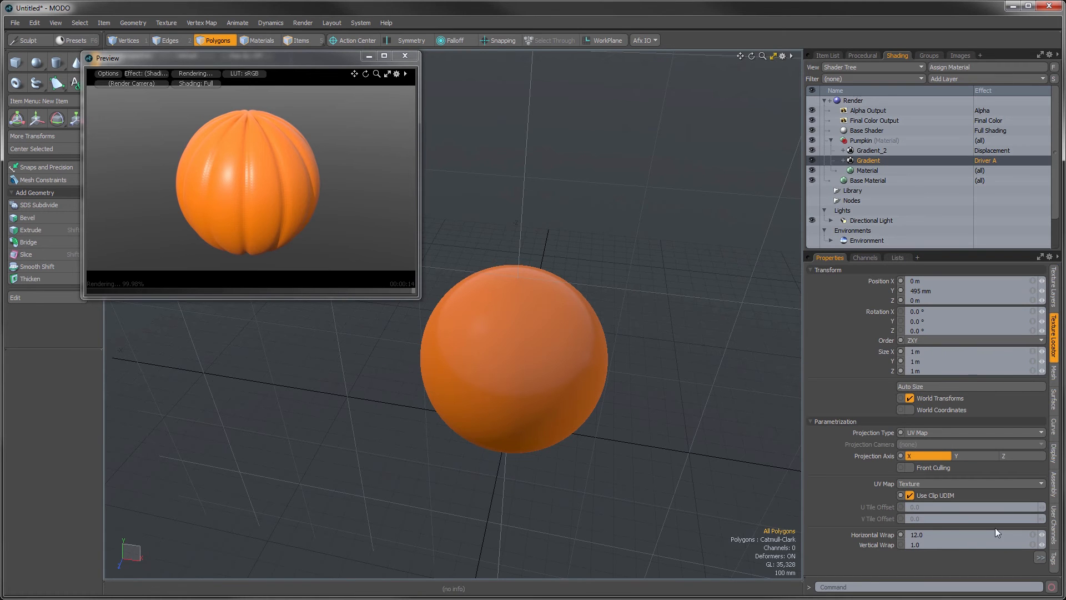
# Try a Horizontal Wrap of 6 on the Driver A gradient and reset the preview render
pyautogui.click(934, 535)
pyautogui.press('Return')
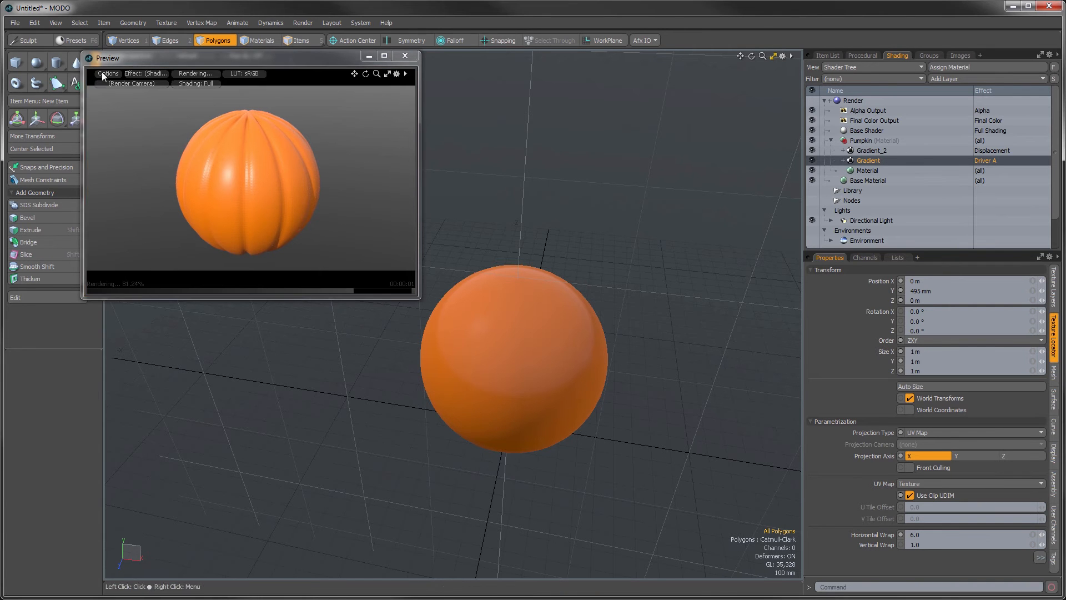
pyautogui.click(103, 74)
pyautogui.click(97, 302)
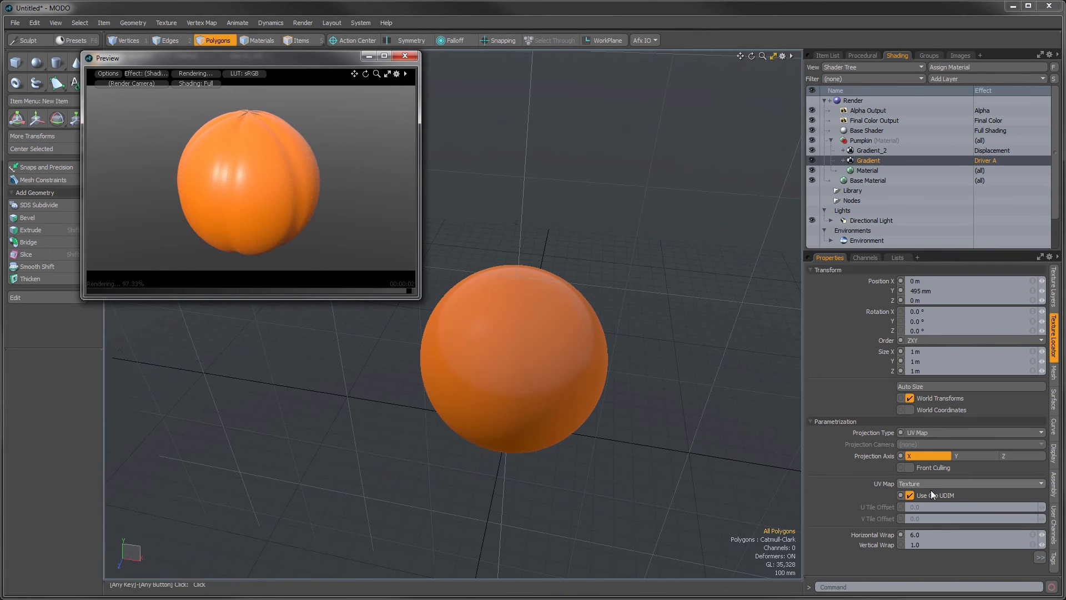
# Try a Horizontal Wrap of 20 on the Driver A gradient, reset the preview render and inspect the ribs
pyautogui.click(915, 534)
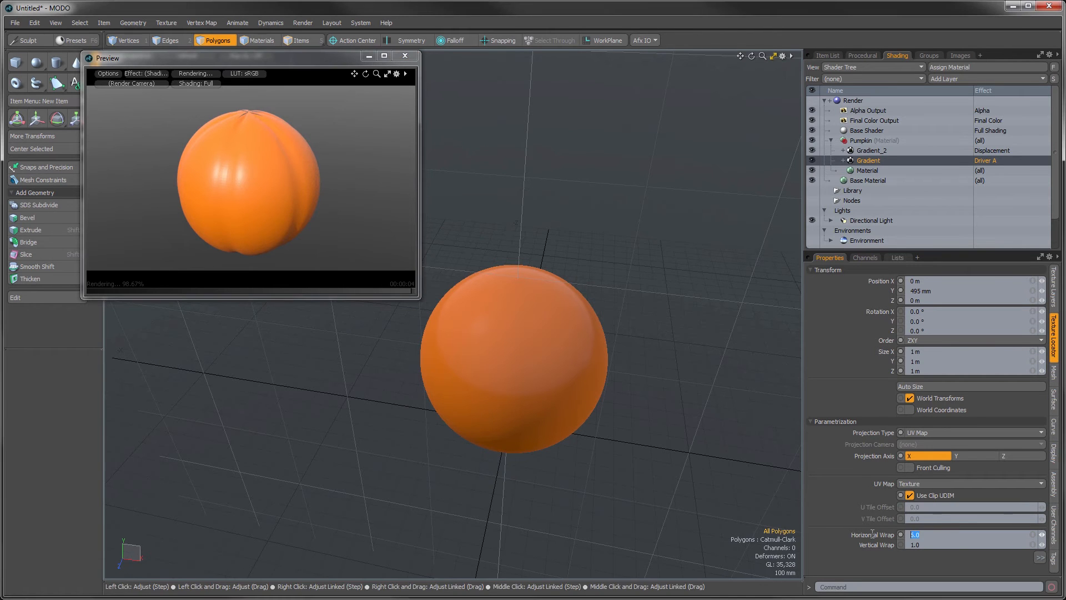
pyautogui.write('3')
pyautogui.write('20')
pyautogui.press('Return')
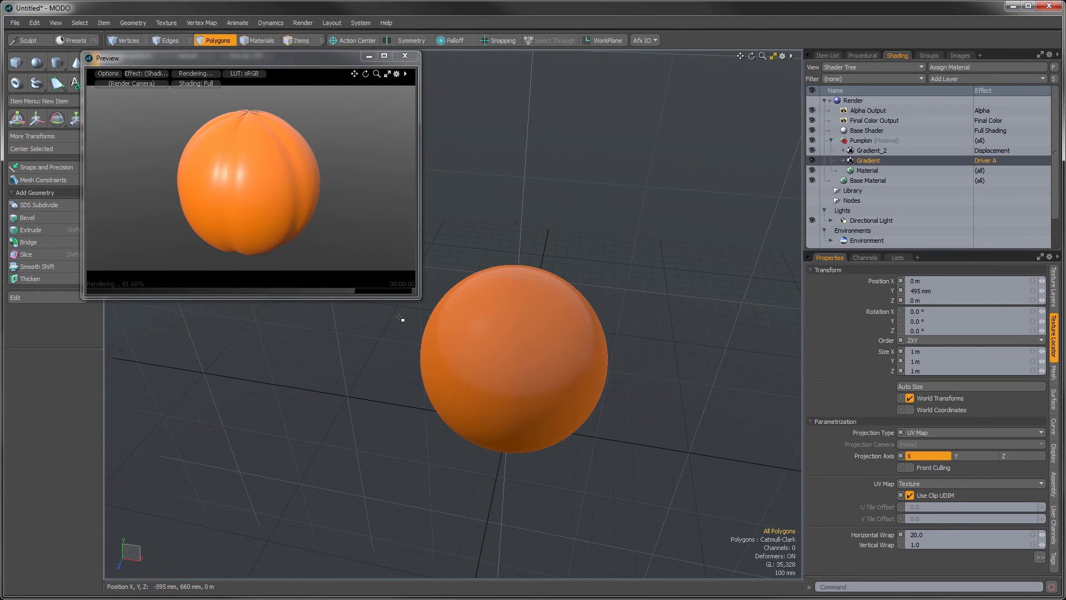
pyautogui.click(108, 74)
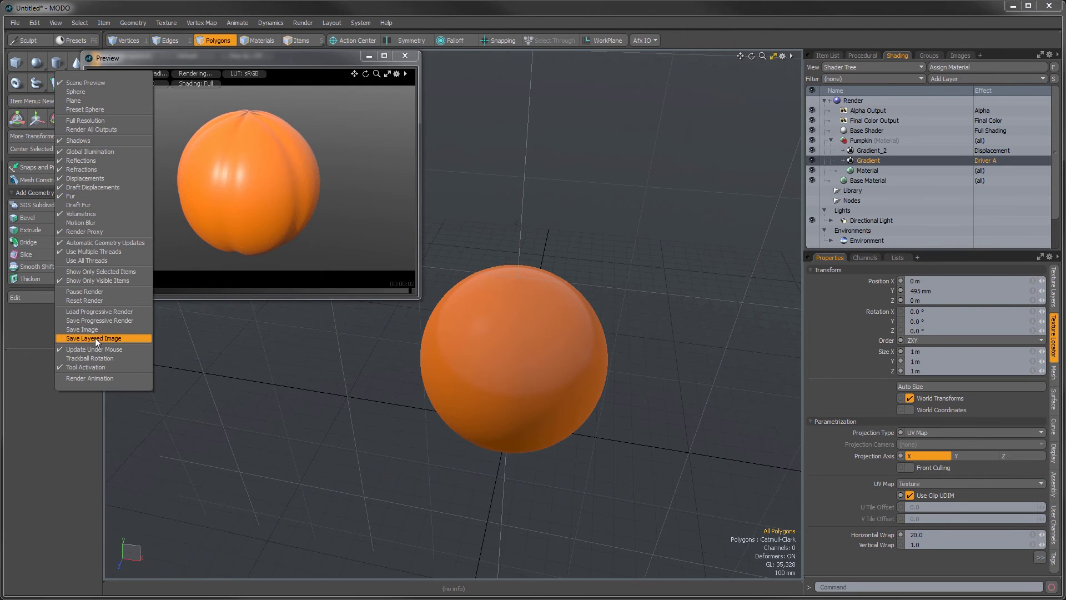
pyautogui.click(90, 301)
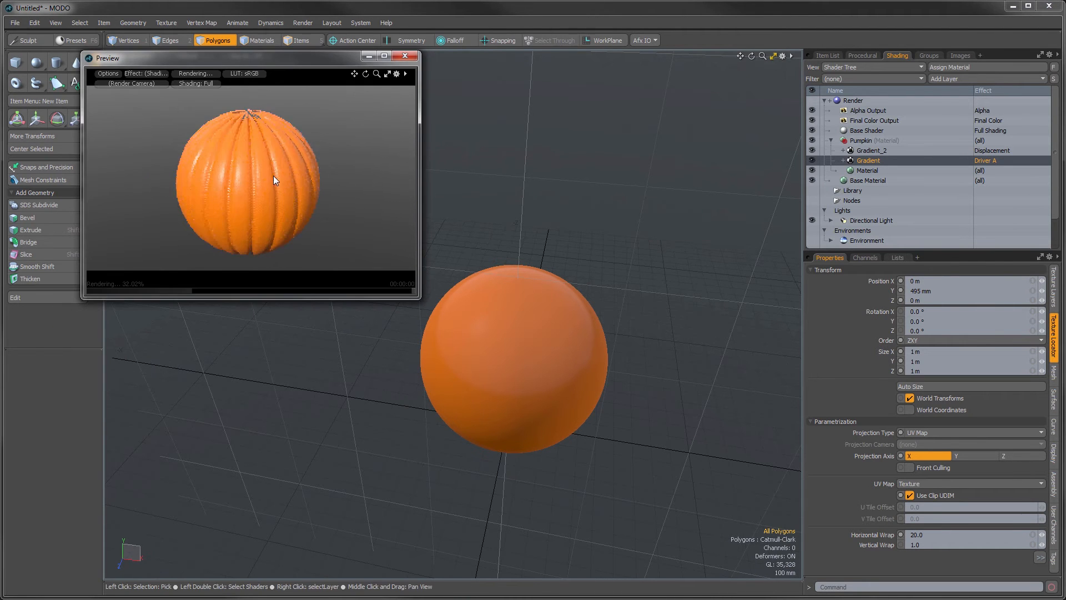
pyautogui.keyDown('alt'); pyautogui.moveTo(246, 209); pyautogui.dragTo(244, 155); pyautogui.keyUp('alt')
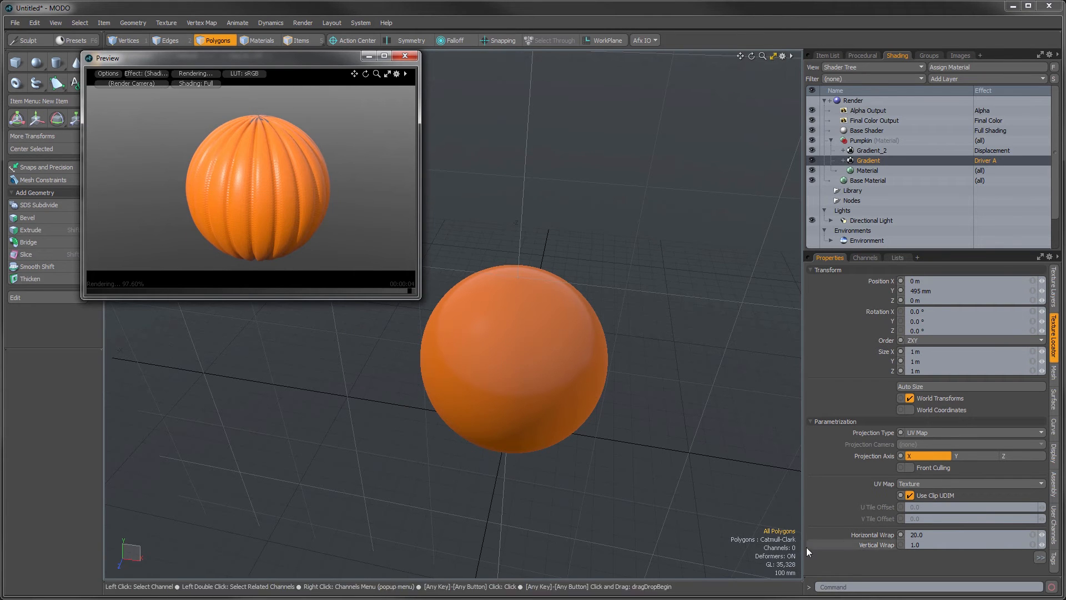
# Set the Horizontal Wrap of the Driver A gradient to 12 and look at the pumpkin in the preview
pyautogui.moveTo(938, 535); pyautogui.dragTo(887, 534)
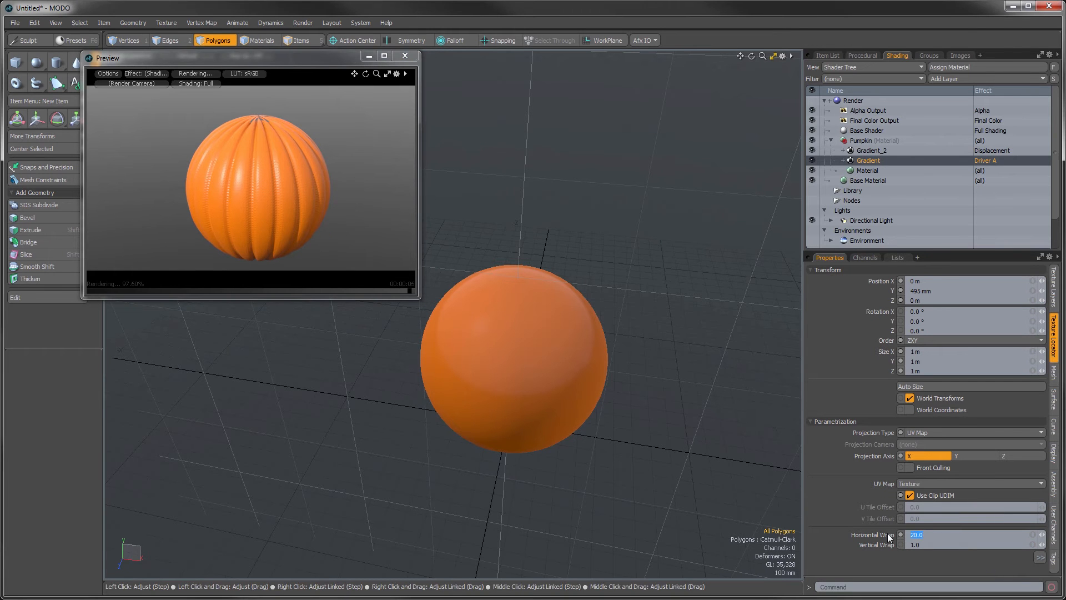
pyautogui.write('12')
pyautogui.press('Return')
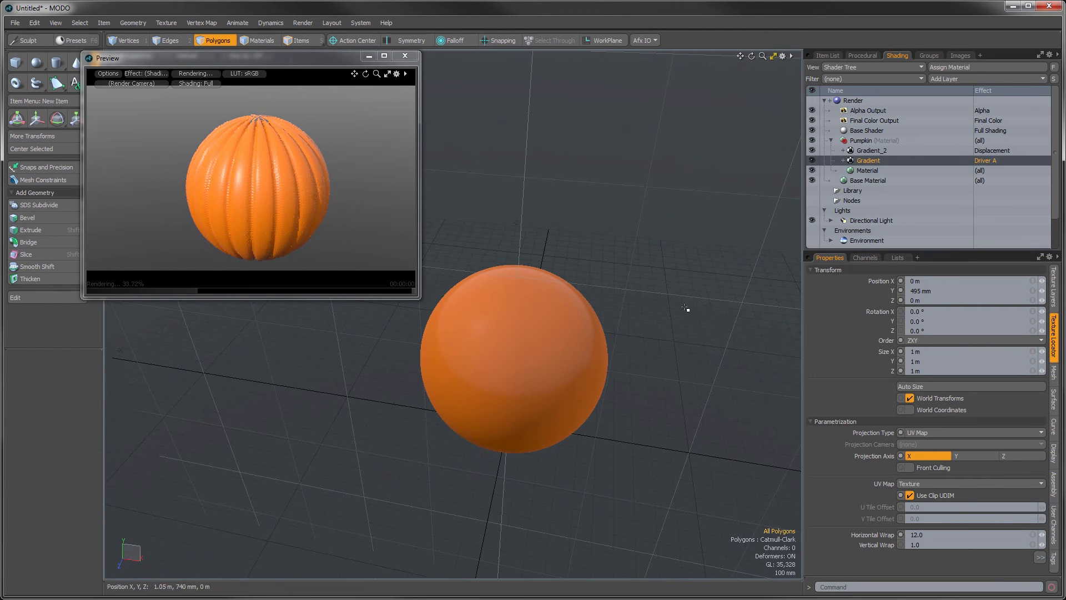
pyautogui.keyDown('alt'); pyautogui.moveTo(261, 170); pyautogui.dragTo(244, 199); pyautogui.keyUp('alt')
# Turn off Draft Displacements for the preview, inspect the pumpkin and close the preview window
pyautogui.click(106, 72)
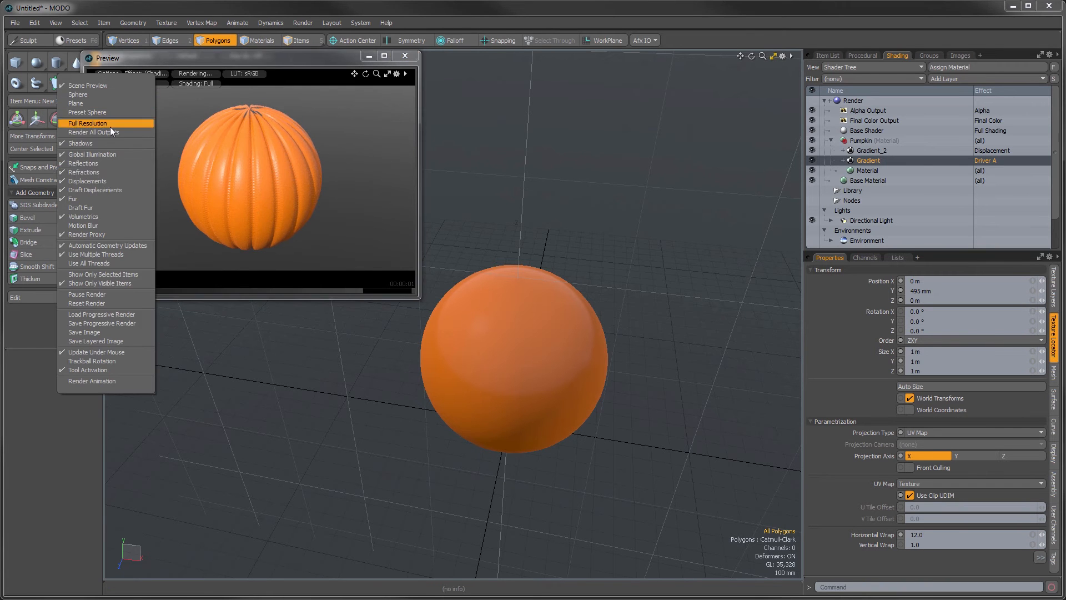
pyautogui.click(96, 190)
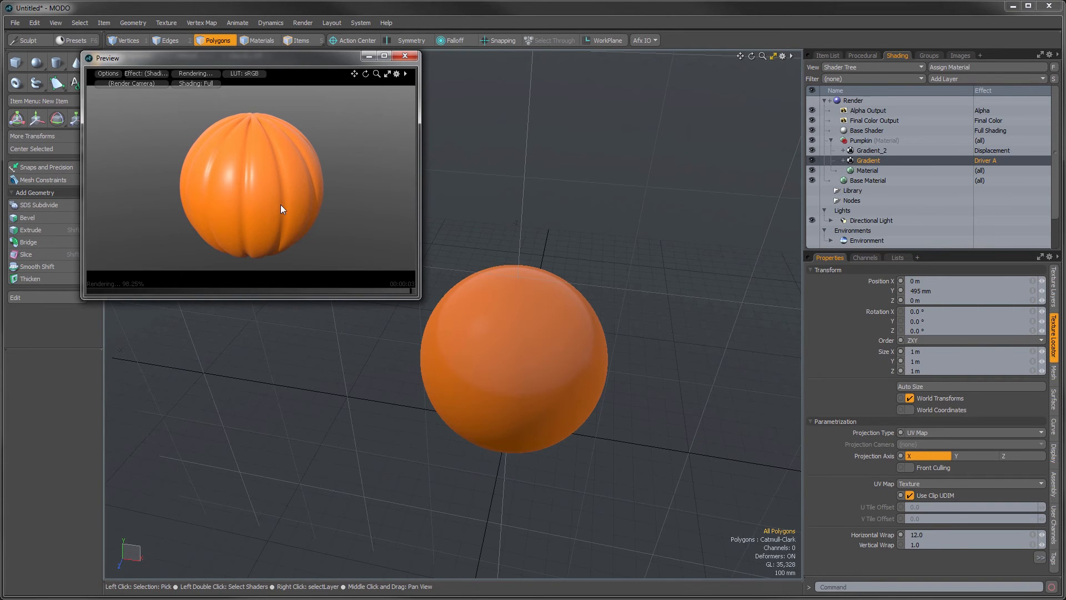
pyautogui.keyDown('alt'); pyautogui.moveTo(287, 204); pyautogui.dragTo(338, 236); pyautogui.keyUp('alt')
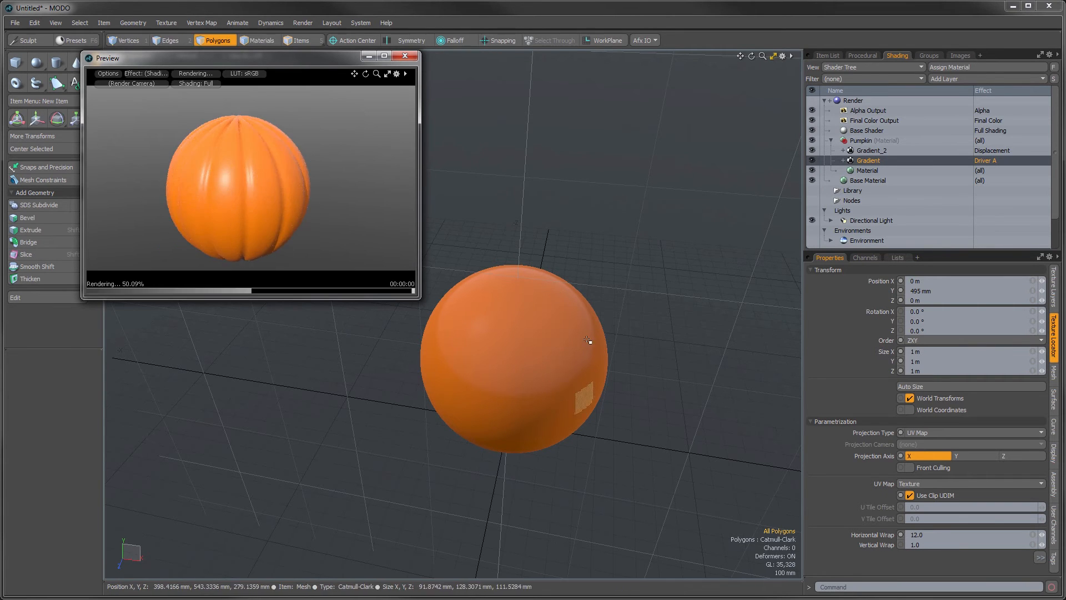
pyautogui.click(405, 56)
# Select the vertex at the sphere's top pole and activate the Move tool
pyautogui.keyDown('alt'); pyautogui.moveTo(486, 286); pyautogui.dragTo(516, 343); pyautogui.keyUp('alt')
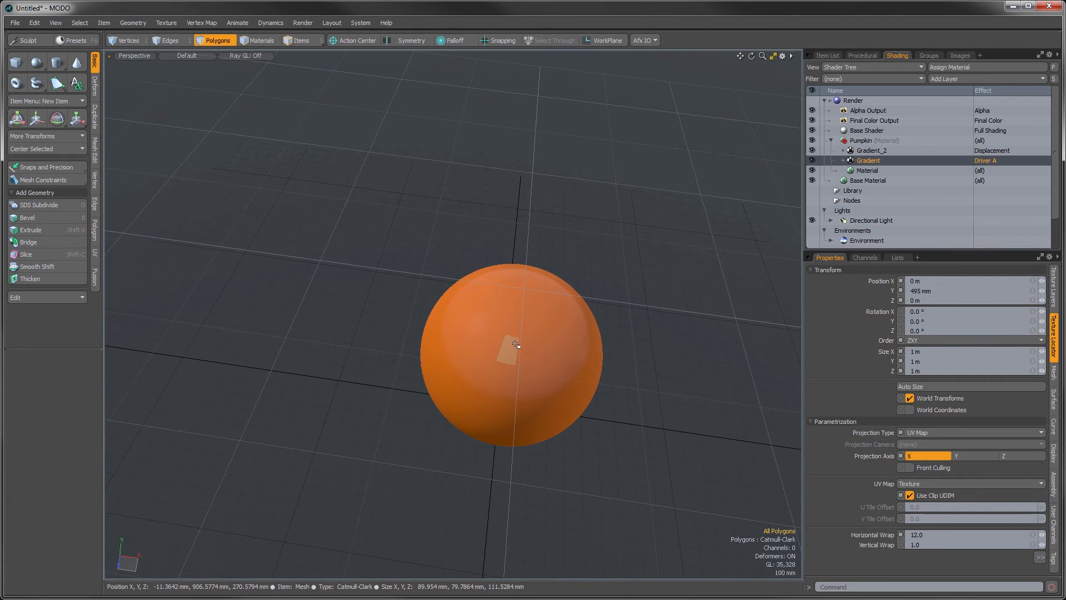
pyautogui.keyDown('alt'); pyautogui.moveTo(511, 345); pyautogui.dragTo(458, 350); pyautogui.keyUp('alt')
pyautogui.press('1')
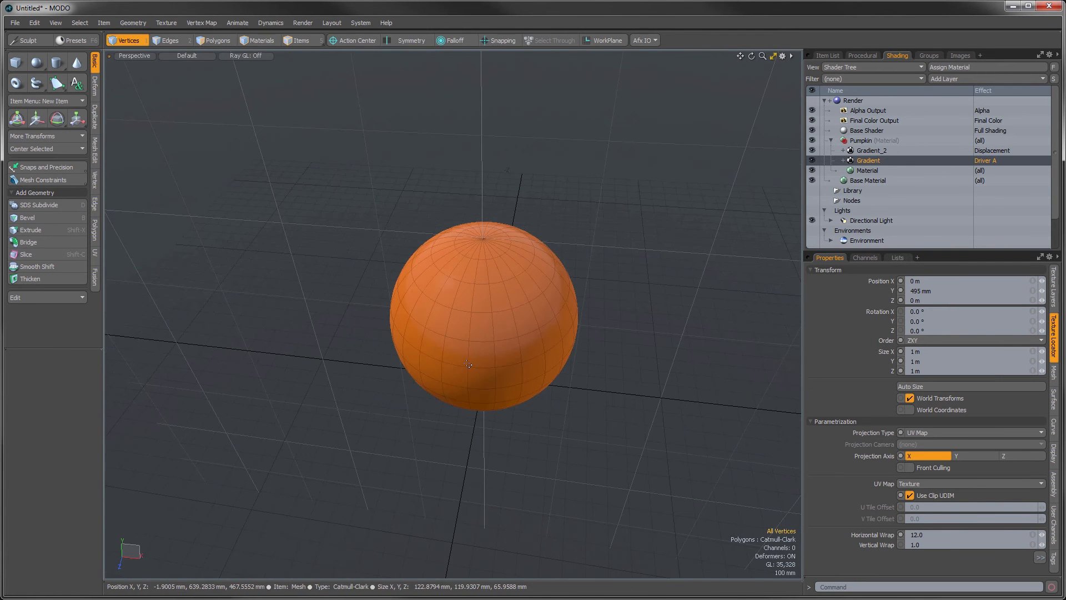
pyautogui.keyDown('alt'); pyautogui.moveTo(494, 253); pyautogui.dragTo(547, 256); pyautogui.keyUp('alt')
pyautogui.keyDown('alt'); pyautogui.moveTo(546, 256); pyautogui.dragTo(520, 254); pyautogui.keyUp('alt')
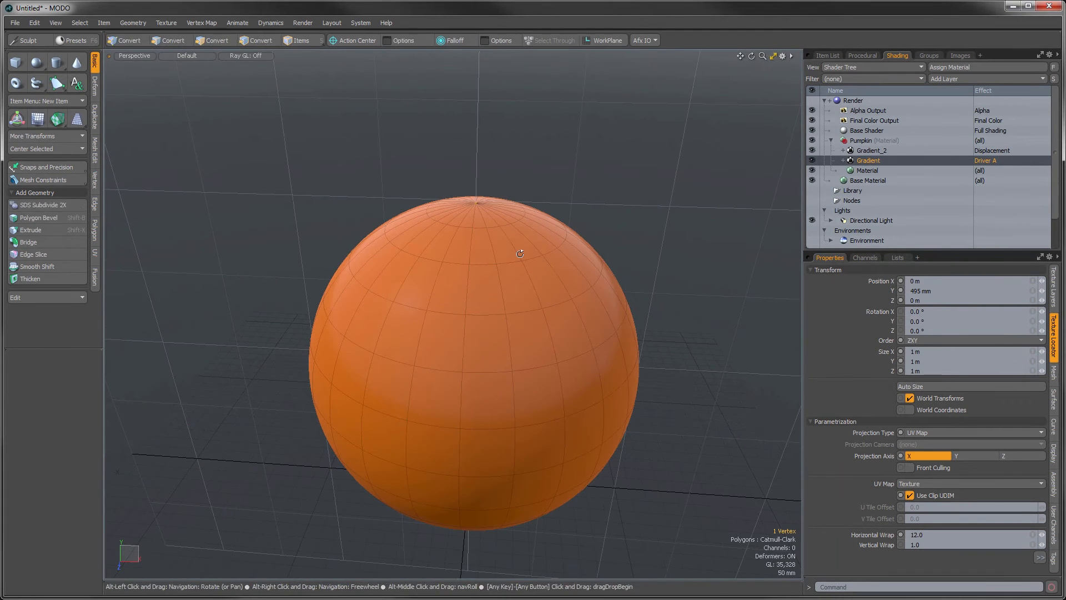
pyautogui.press('w')
pyautogui.keyDown('alt'); pyautogui.moveTo(456, 281); pyautogui.dragTo(467, 255); pyautogui.keyUp('alt')
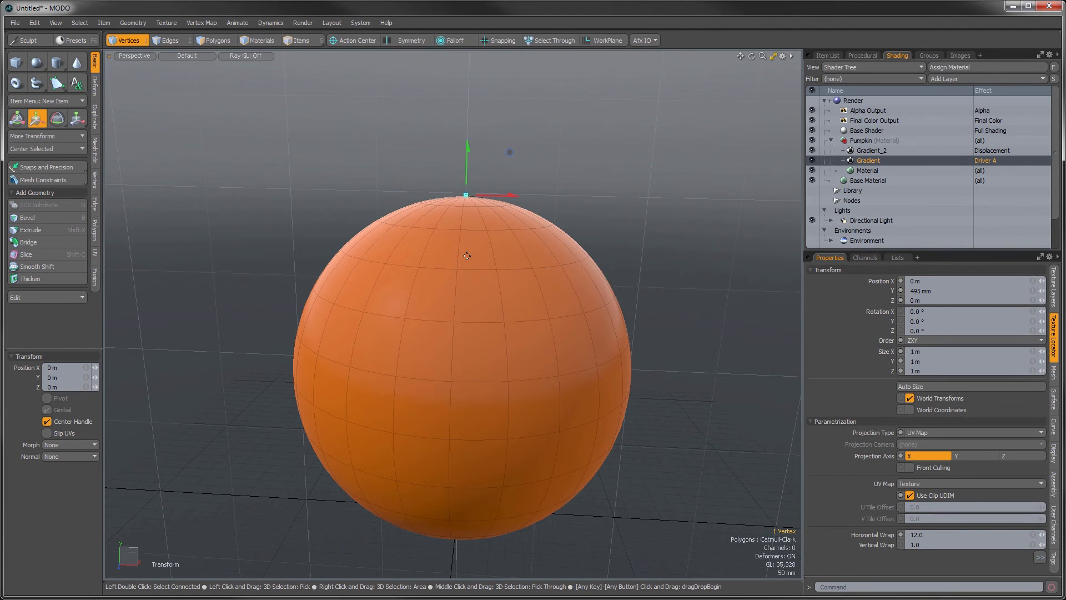
# Lower the top vertex by 204 mm using a Soft Selection falloff with a 638 mm radius and Use Connectivity off
pyautogui.click(451, 41)
pyautogui.click(443, 177)
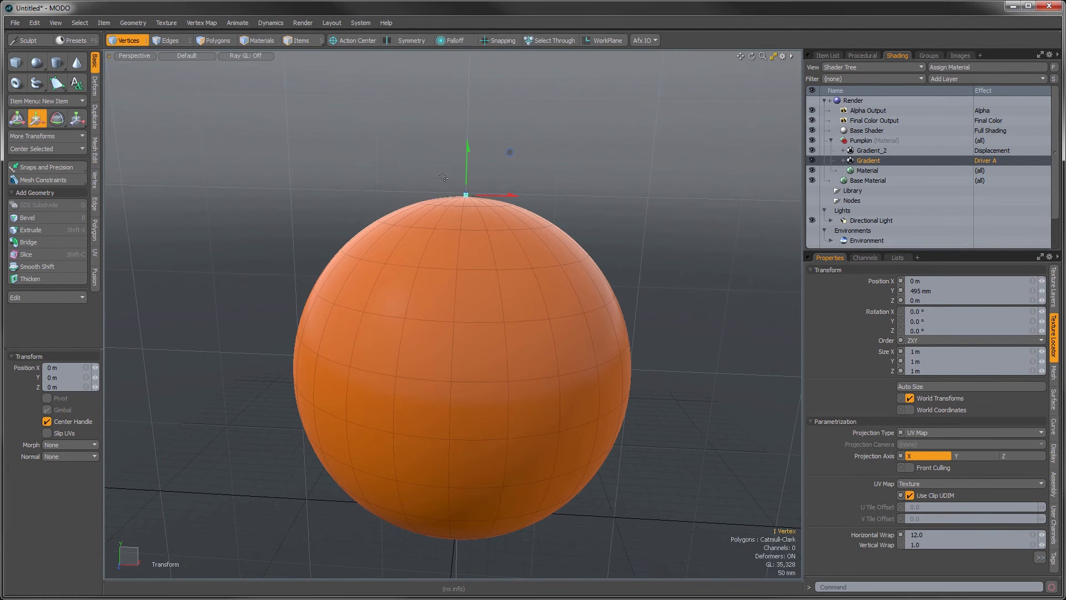
pyautogui.keyDown('alt'); pyautogui.moveTo(497, 192); pyautogui.dragTo(498, 210); pyautogui.keyUp('alt')
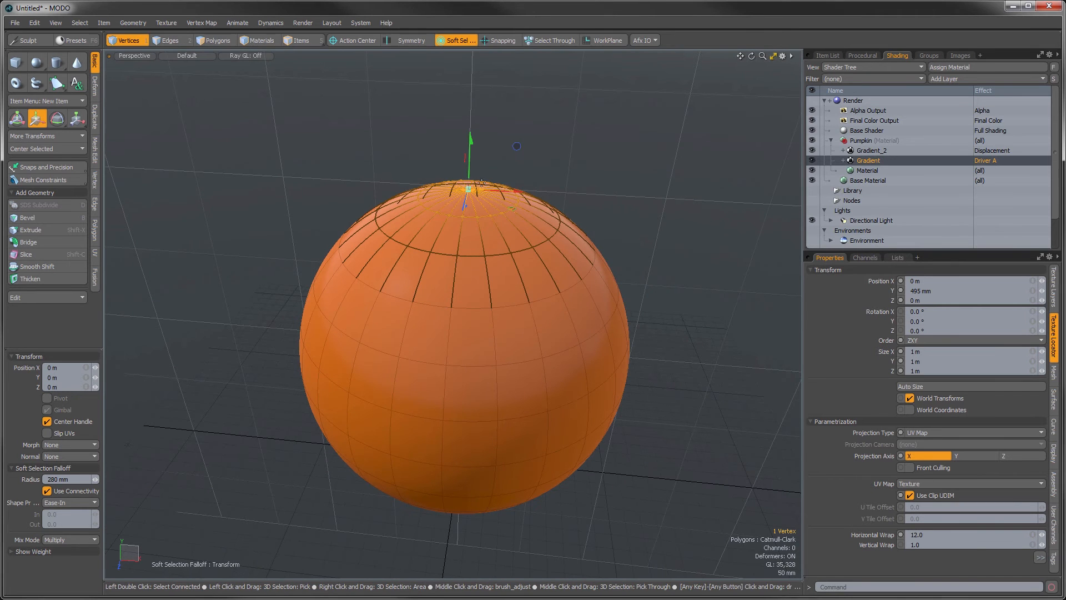
pyautogui.moveTo(468, 163); pyautogui.dragTo(469, 196)
pyautogui.moveTo(497, 239)
pyautogui.keyDown('ctrl'); pyautogui.keyDown('alt'); pyautogui.mouseDown()
pyautogui.moveTo(503, 254)
pyautogui.moveTo(498, 227)
pyautogui.mouseUp(); pyautogui.keyUp('alt'); pyautogui.keyUp('ctrl')
pyautogui.moveTo(498, 224); pyautogui.dragTo(592, 224, button='right')
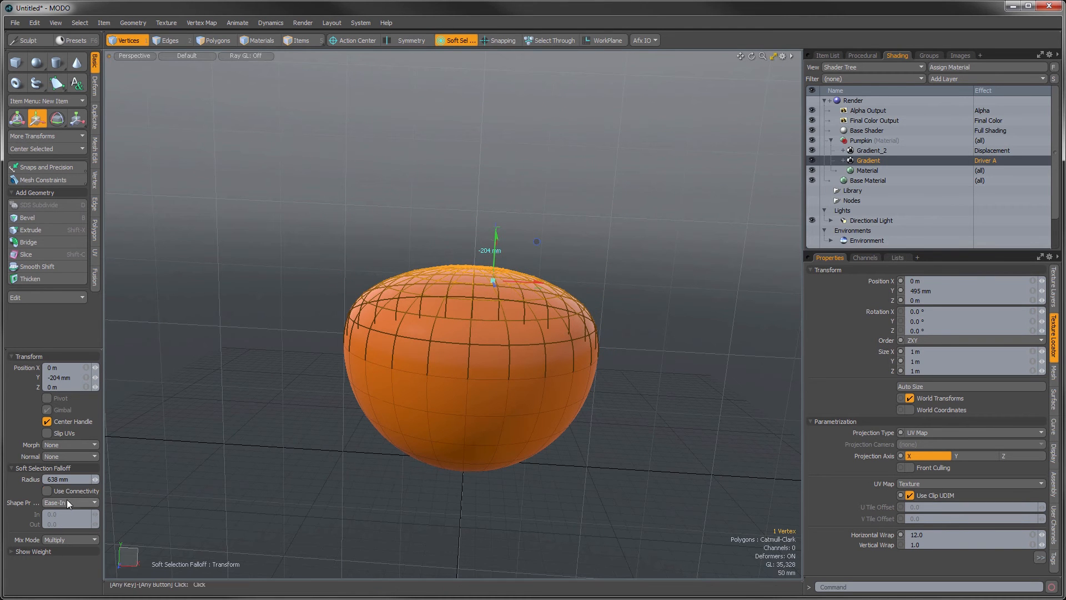
# Change the falloff shape to Ease-Out, widen its radius to 952 mm and lower the top vertex to about -324 mm in Y
pyautogui.click(67, 502)
pyautogui.click(68, 507)
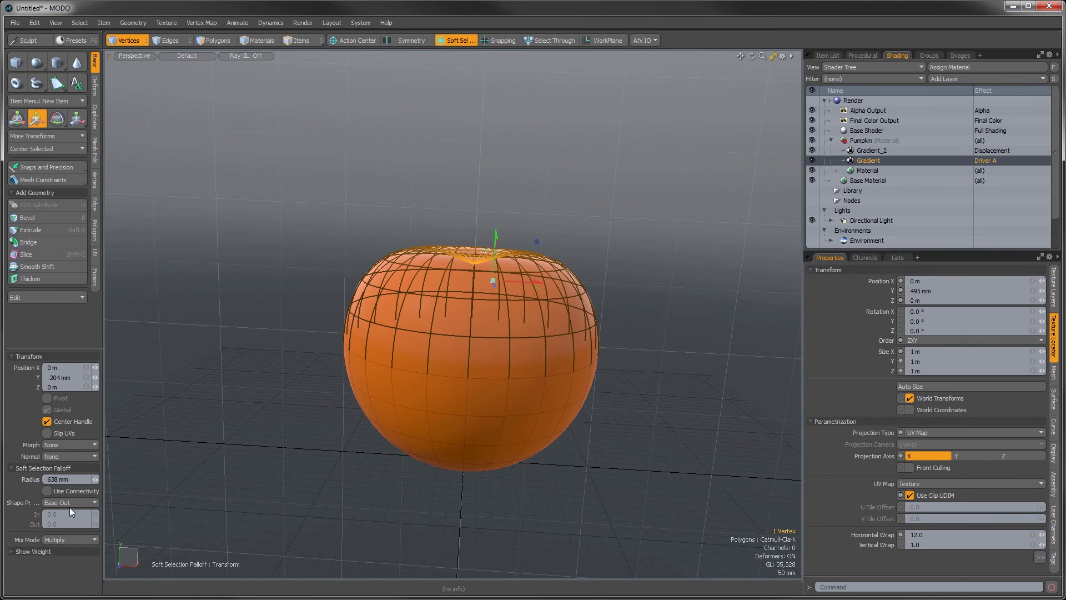
pyautogui.moveTo(420, 322)
pyautogui.keyDown('alt'); pyautogui.mouseDown()
pyautogui.moveTo(422, 364)
pyautogui.moveTo(423, 332)
pyautogui.mouseUp(); pyautogui.keyUp('alt')
pyautogui.moveTo(497, 237); pyautogui.dragTo(476, 299)
pyautogui.moveTo(476, 298); pyautogui.dragTo(502, 239, button='middle')
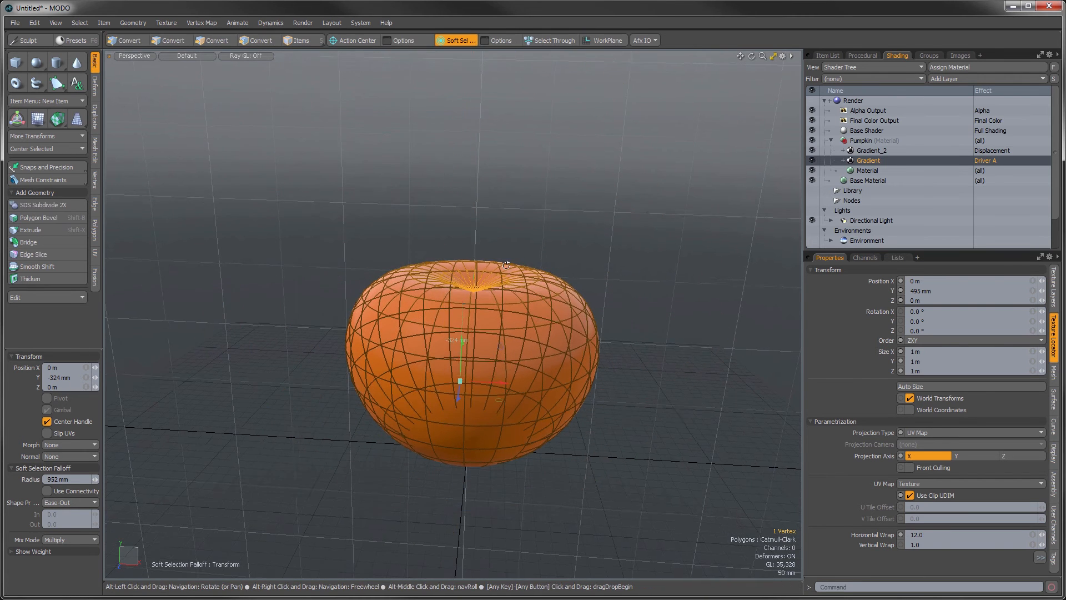
pyautogui.moveTo(461, 355)
pyautogui.mouseDown()
pyautogui.moveTo(460, 374)
pyautogui.moveTo(460, 352)
pyautogui.mouseUp()
# Select the vertex at the sphere's bottom pole and raise it in Y with the Soft Selection falloff to sink the base inward
pyautogui.keyDown('alt'); pyautogui.moveTo(479, 215); pyautogui.dragTo(484, 176); pyautogui.keyUp('alt')
pyautogui.press('space')
pyautogui.click(478, 482)
pyautogui.keyDown('alt'); pyautogui.moveTo(477, 482); pyautogui.dragTo(477, 379); pyautogui.keyUp('alt')
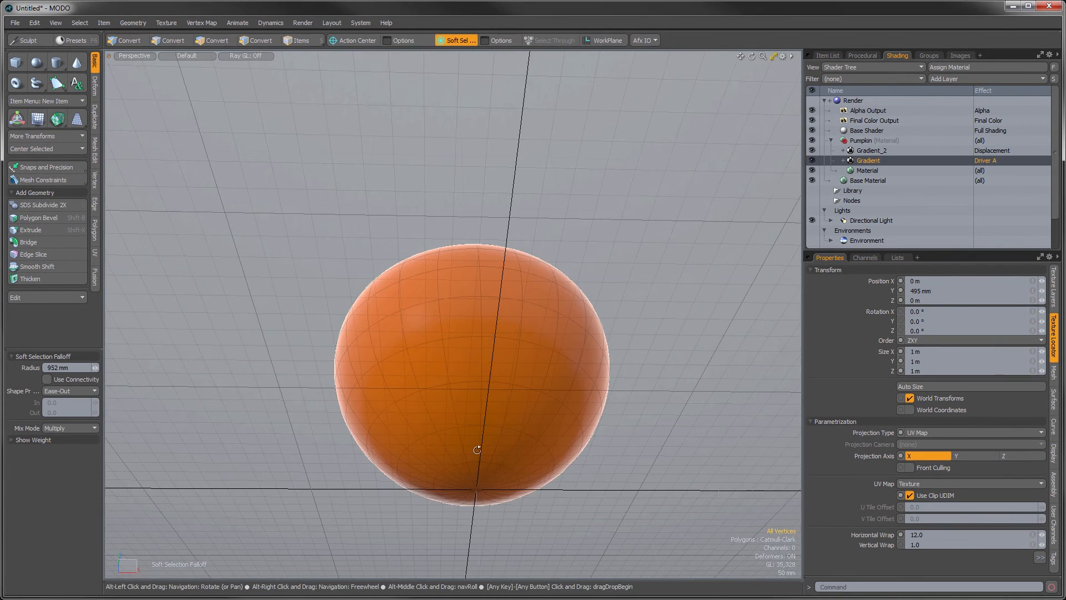
pyautogui.click(477, 491)
pyautogui.keyDown('alt'); pyautogui.moveTo(483, 434); pyautogui.dragTo(490, 475); pyautogui.keyUp('alt')
pyautogui.press('w')
pyautogui.moveTo(479, 361)
pyautogui.keyDown('alt'); pyautogui.mouseDown()
pyautogui.moveTo(465, 448)
pyautogui.moveTo(469, 369)
pyautogui.moveTo(466, 412)
pyautogui.moveTo(473, 380)
pyautogui.mouseUp(); pyautogui.keyUp('alt')
pyautogui.press('Escape')
pyautogui.press('Escape')
# Select all polygons of the pumpkin mesh and scale them up slightly in Y to make the pumpkin taller
pyautogui.press('2')
pyautogui.press('3')
pyautogui.doubleClick(478, 366)
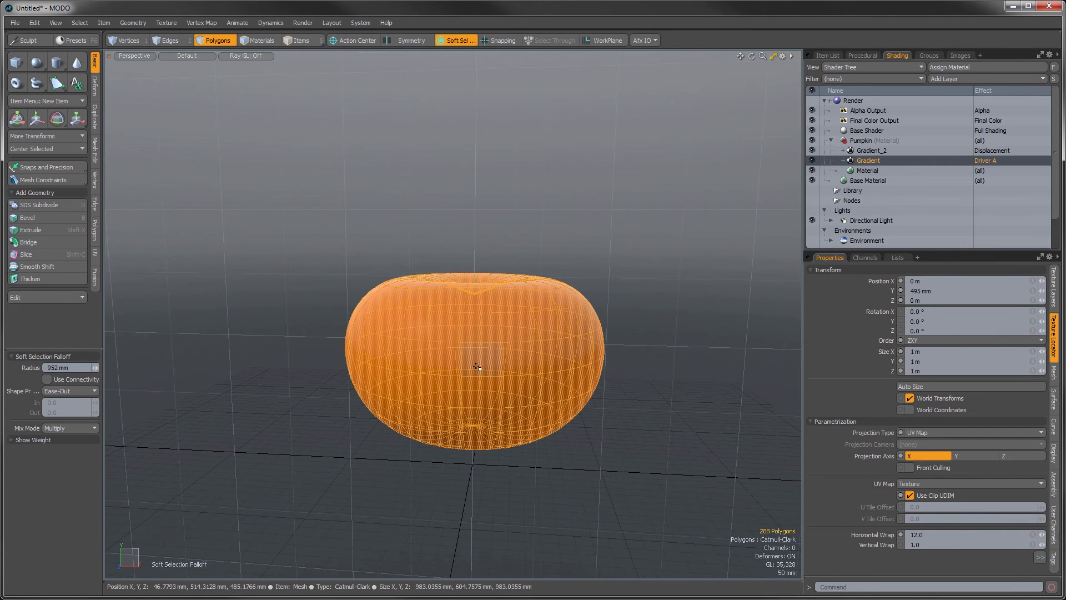
pyautogui.press('w')
pyautogui.press('r')
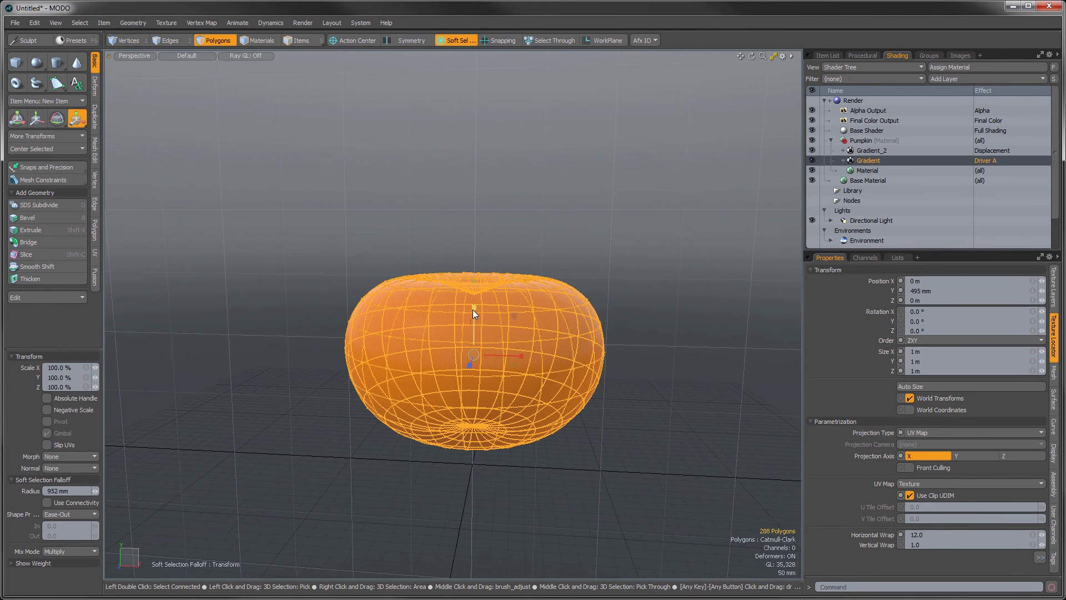
pyautogui.moveTo(474, 307); pyautogui.dragTo(475, 300)
pyautogui.press('space')
pyautogui.click(305, 403)
# Select the whole pumpkin mesh in polygon mode, move it to -92 mm in Y and clear the selection
pyautogui.keyDown('alt'); pyautogui.moveTo(308, 400); pyautogui.dragTo(398, 372); pyautogui.keyUp('alt')
pyautogui.doubleClick(454, 346)
pyautogui.keyDown('alt'); pyautogui.moveTo(489, 388); pyautogui.dragTo(474, 358); pyautogui.keyUp('alt')
pyautogui.press('w')
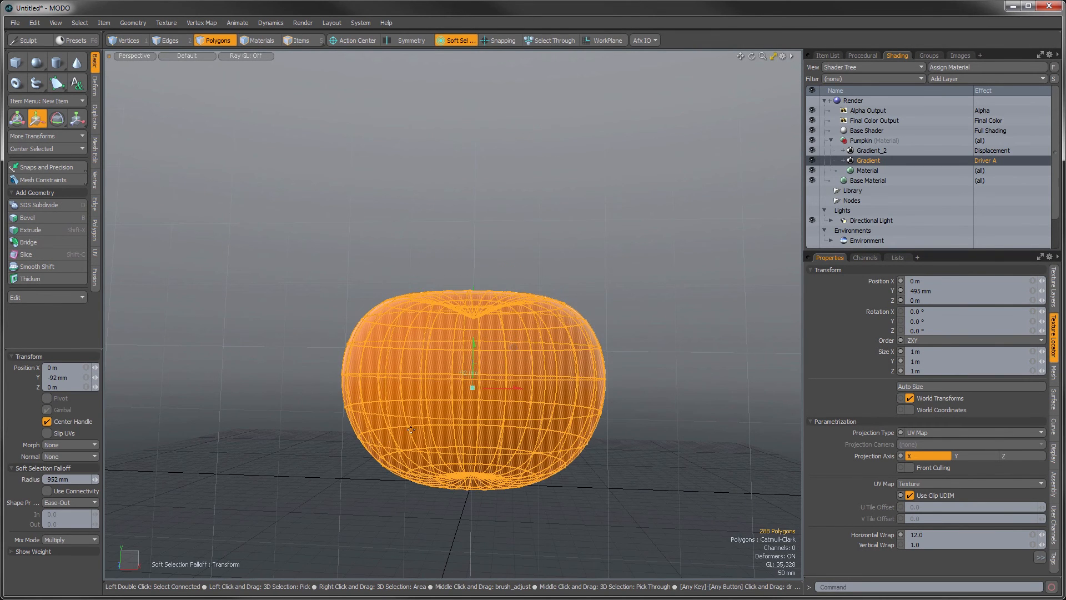
pyautogui.press('space')
pyautogui.click(326, 473)
pyautogui.keyDown('alt'); pyautogui.moveTo(370, 451); pyautogui.dragTo(469, 424); pyautogui.keyUp('alt')
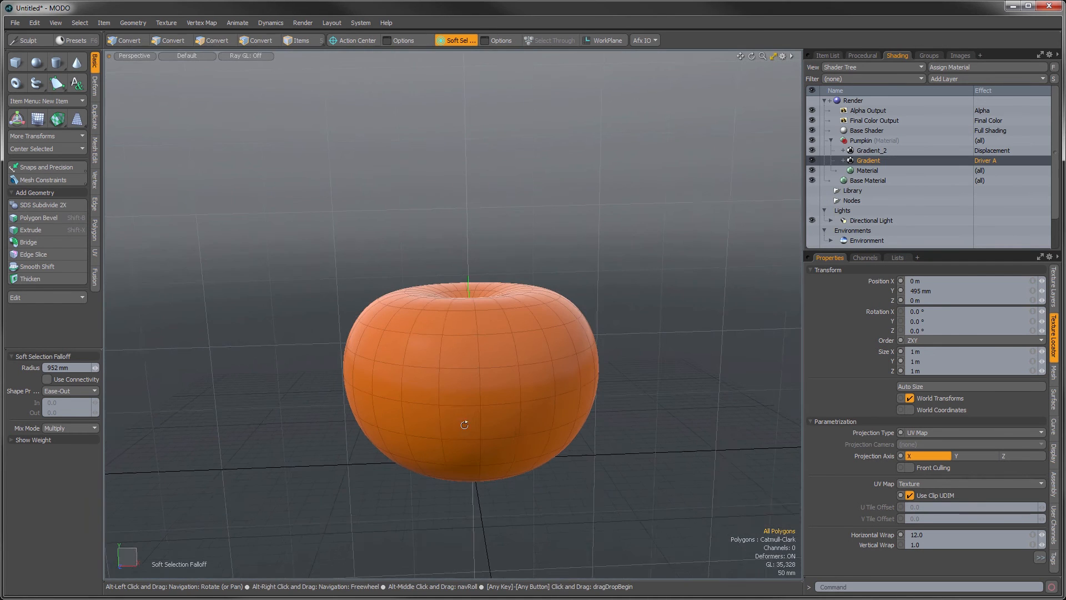
# Open the render preview and examine the reshaped pumpkin's ribs and sunken top from different angles
pyautogui.press('F8')
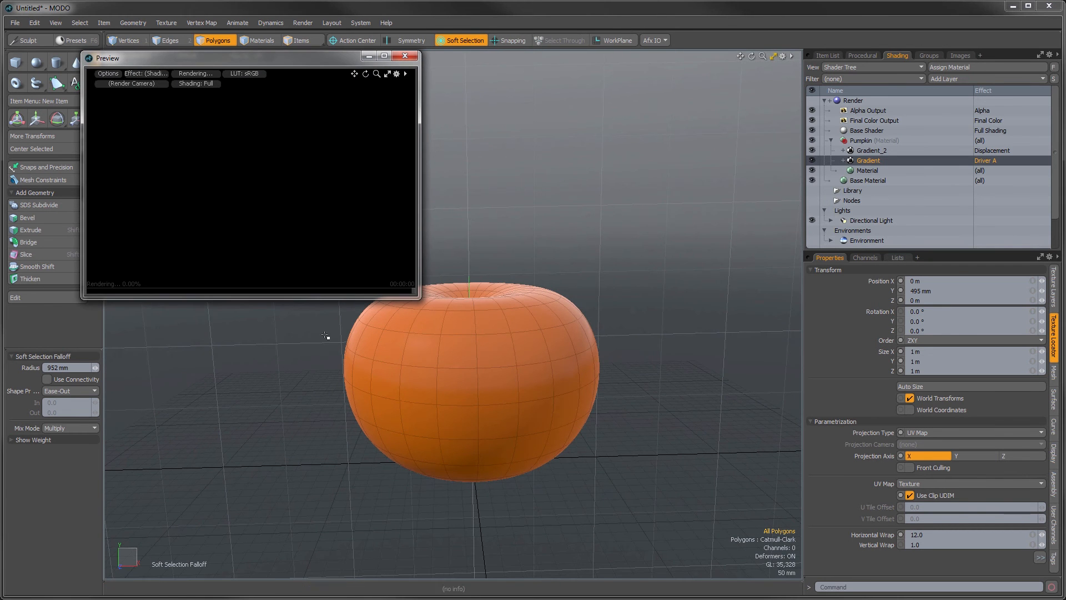
pyautogui.moveTo(206, 207); pyautogui.dragTo(214, 190, button='middle')
pyautogui.keyDown('alt'); pyautogui.moveTo(234, 206); pyautogui.dragTo(255, 211); pyautogui.keyUp('alt')
pyautogui.keyDown('alt'); pyautogui.moveTo(572, 364); pyautogui.dragTo(594, 437); pyautogui.keyUp('alt')
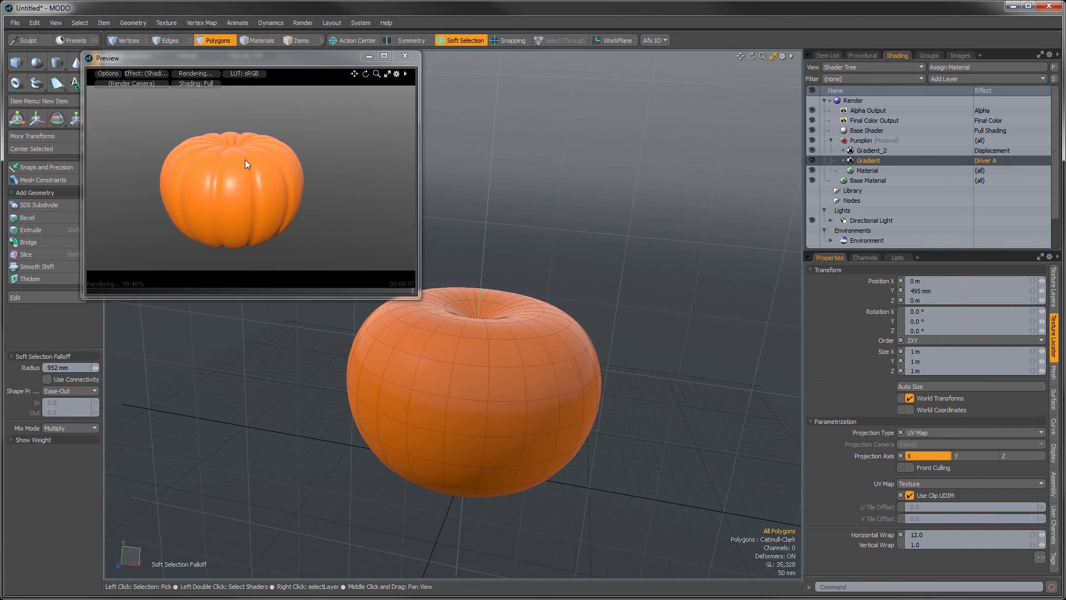
pyautogui.keyDown('alt'); pyautogui.moveTo(504, 378); pyautogui.dragTo(482, 373); pyautogui.keyUp('alt')
# Add a Noise texture layer to the Pumpkin material group
pyautogui.click(862, 139)
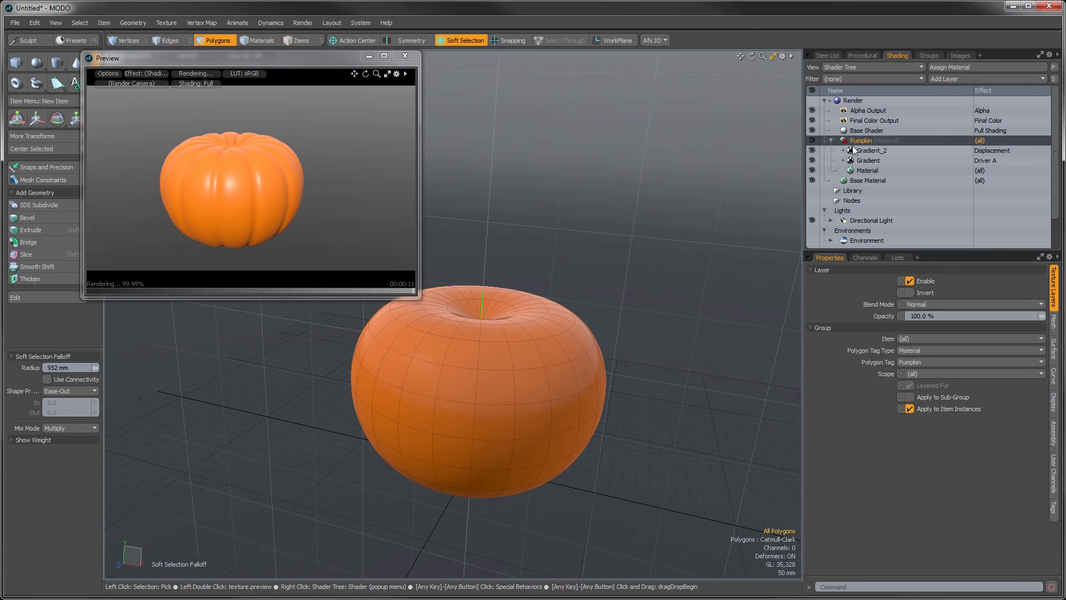
pyautogui.click(941, 81)
pyautogui.moveTo(931, 186)
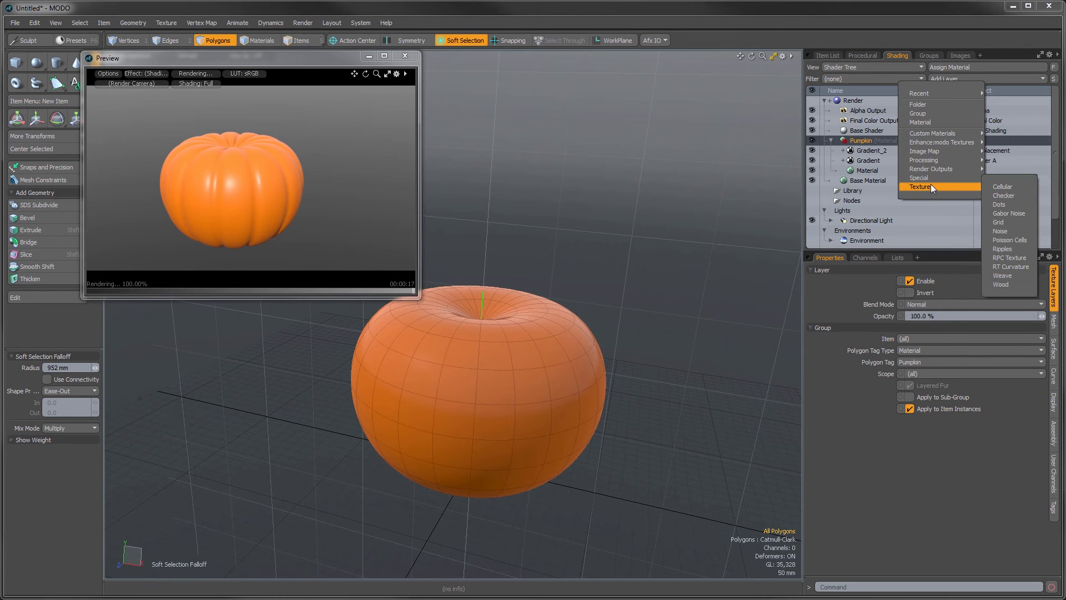
pyautogui.click(1006, 233)
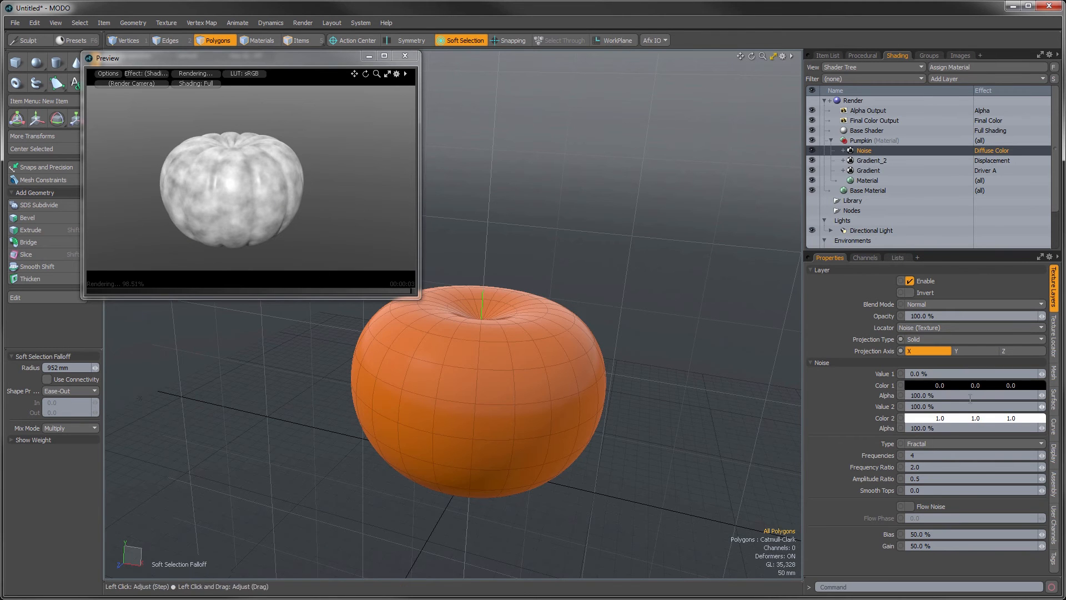
# Set the Noise texture's size to 200 mm on all axes and its Frequencies to 1
pyautogui.click(1053, 354)
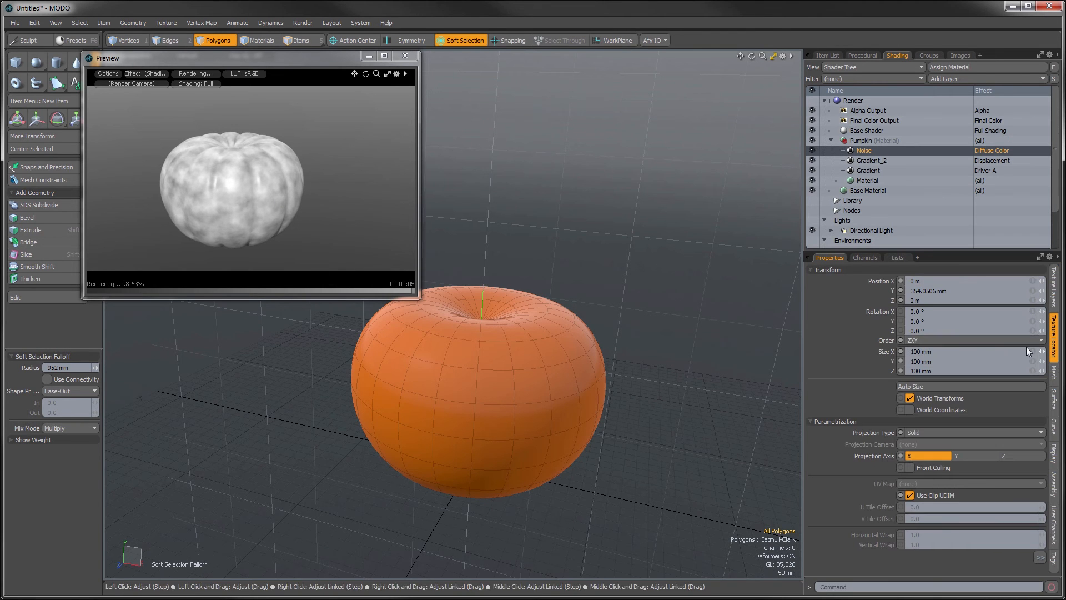
pyautogui.click(1031, 352)
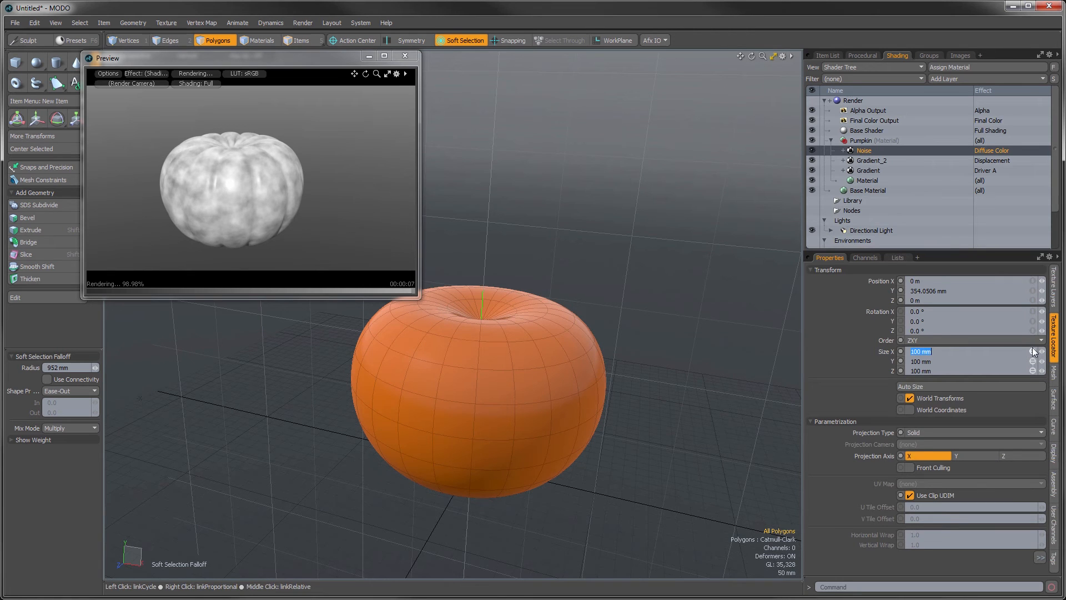
pyautogui.write('200 mm')
pyautogui.press('Return')
pyautogui.click(1055, 287)
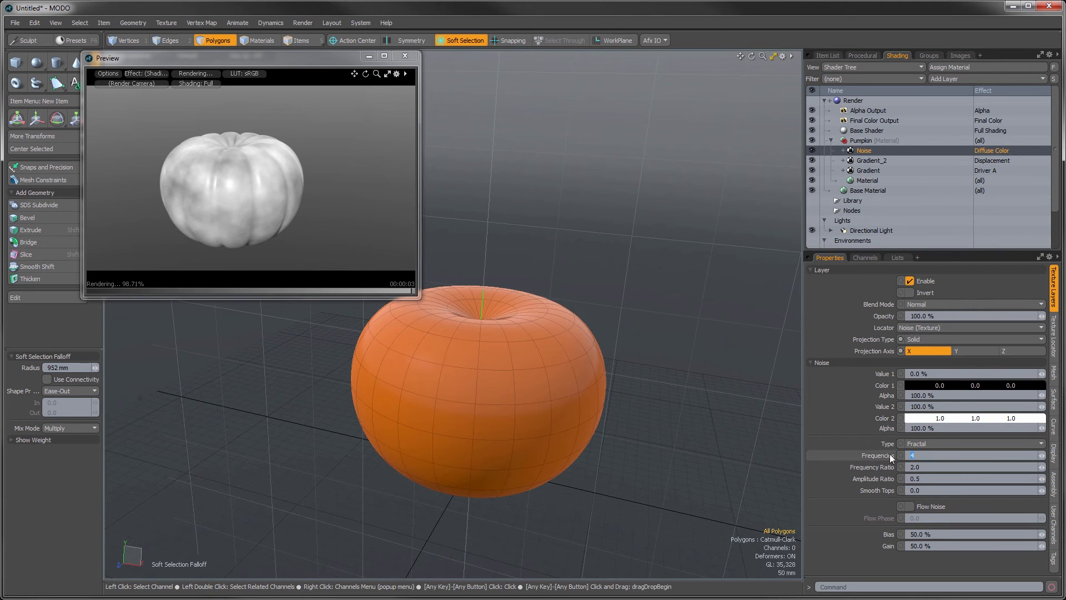
pyautogui.write('1')
pyautogui.press('Return')
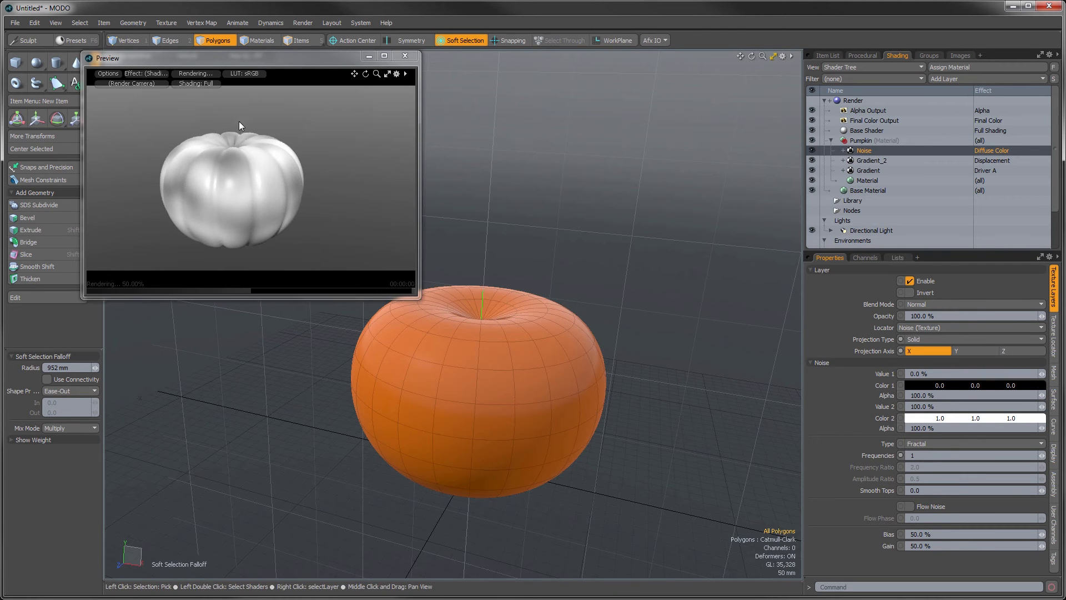
# Set the Noise layer's effect to Displacement and place it below the Driver A gradient in the Shader Tree
pyautogui.rightClick(987, 150)
pyautogui.moveTo(980, 174)
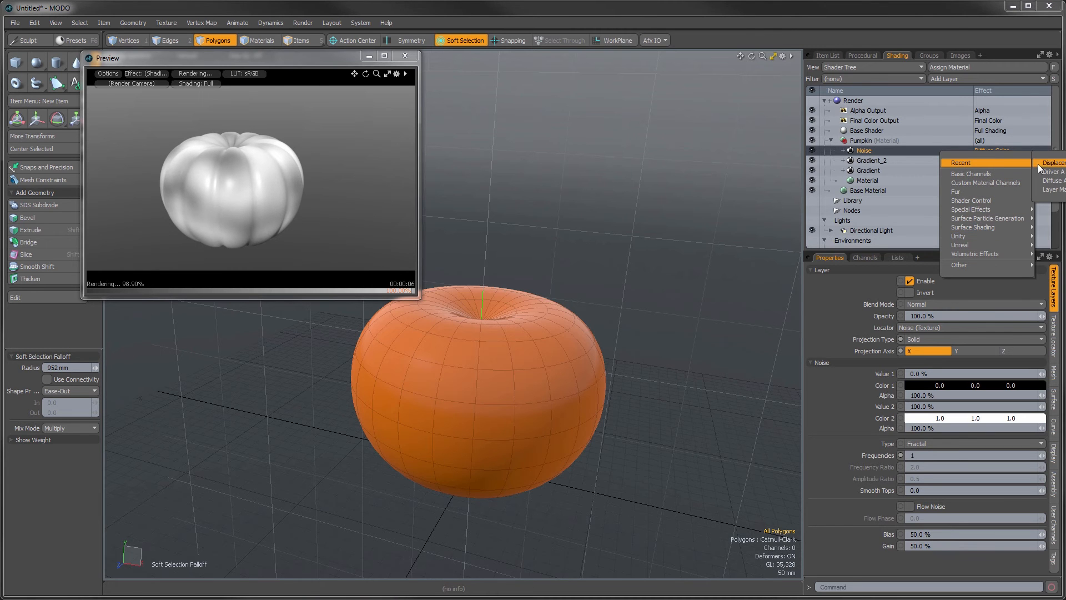
pyautogui.click(1052, 163)
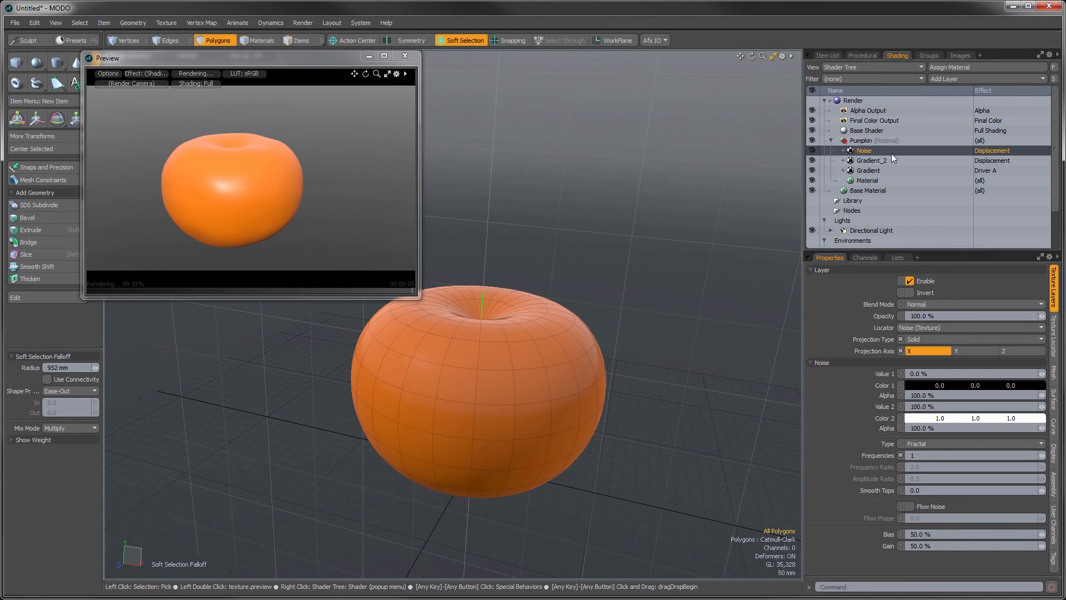
pyautogui.moveTo(868, 149); pyautogui.dragTo(868, 174)
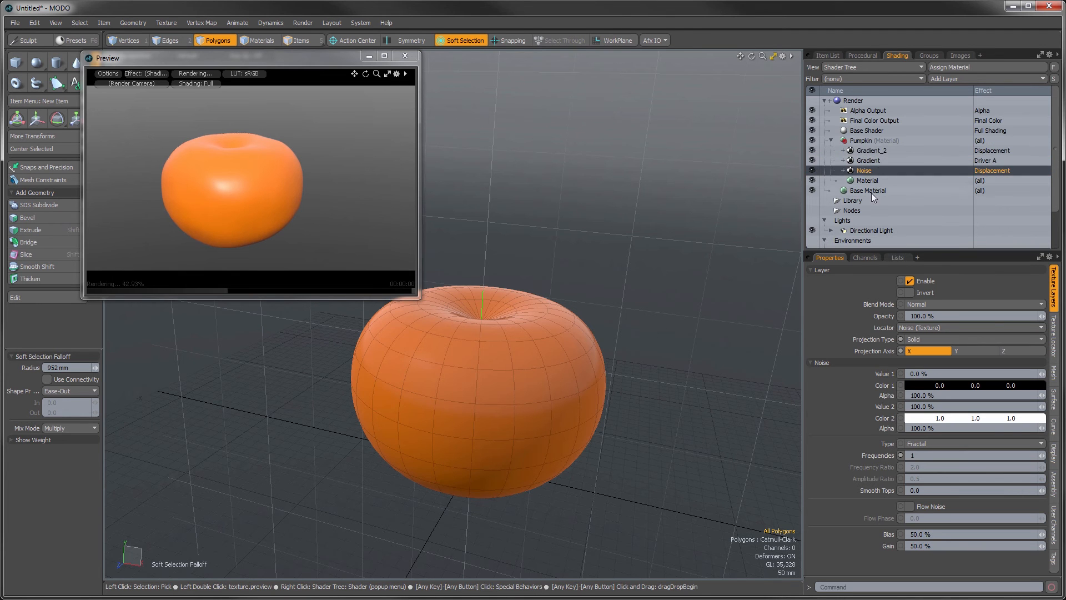
# Change the Gradient_2 layer's blend mode to Overlay and set its opacity to 50%
pyautogui.click(862, 149)
pyautogui.click(916, 300)
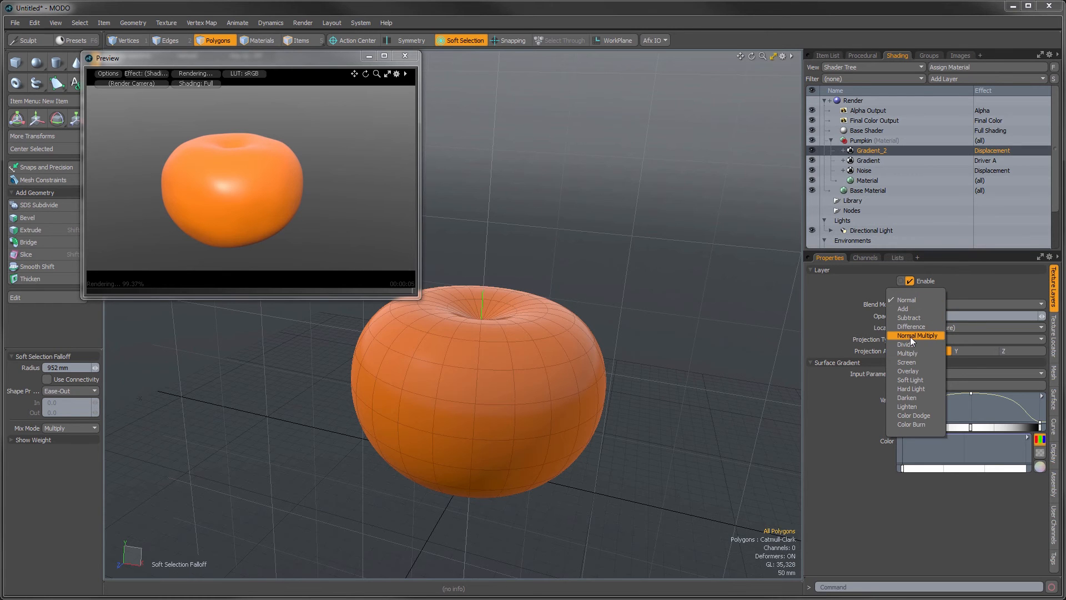
pyautogui.click(915, 370)
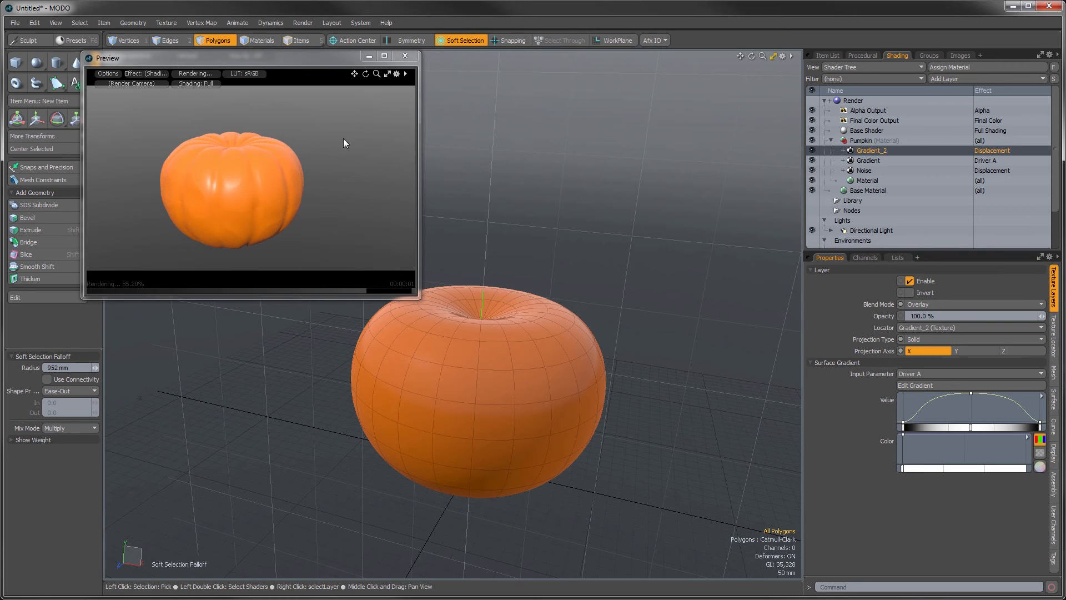
pyautogui.keyDown('alt'); pyautogui.moveTo(209, 213); pyautogui.dragTo(223, 236); pyautogui.keyUp('alt')
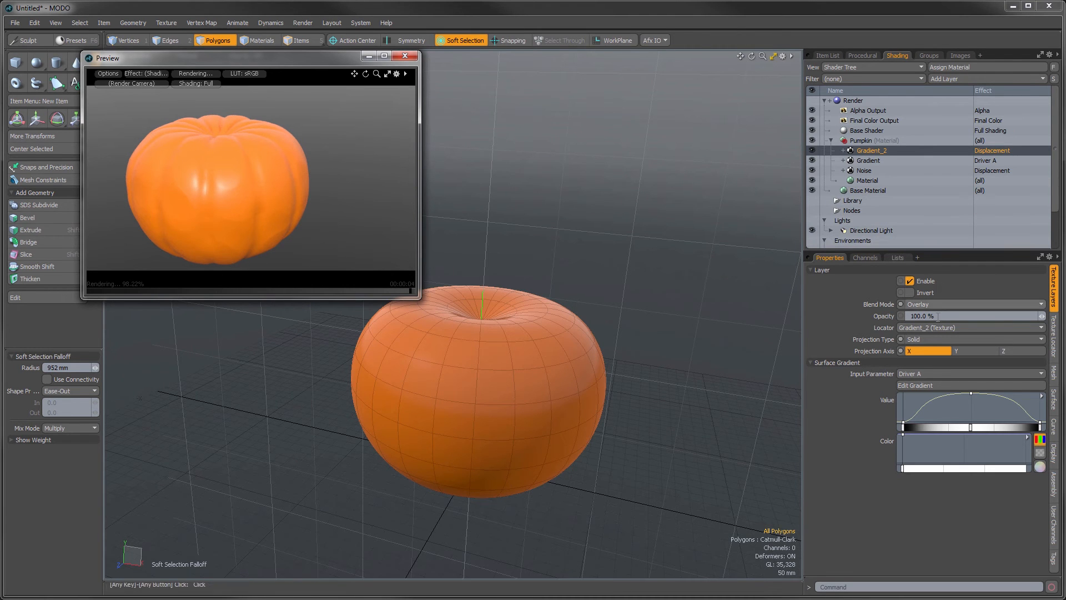
pyautogui.click(939, 316)
pyautogui.write('50')
pyautogui.press('Return')
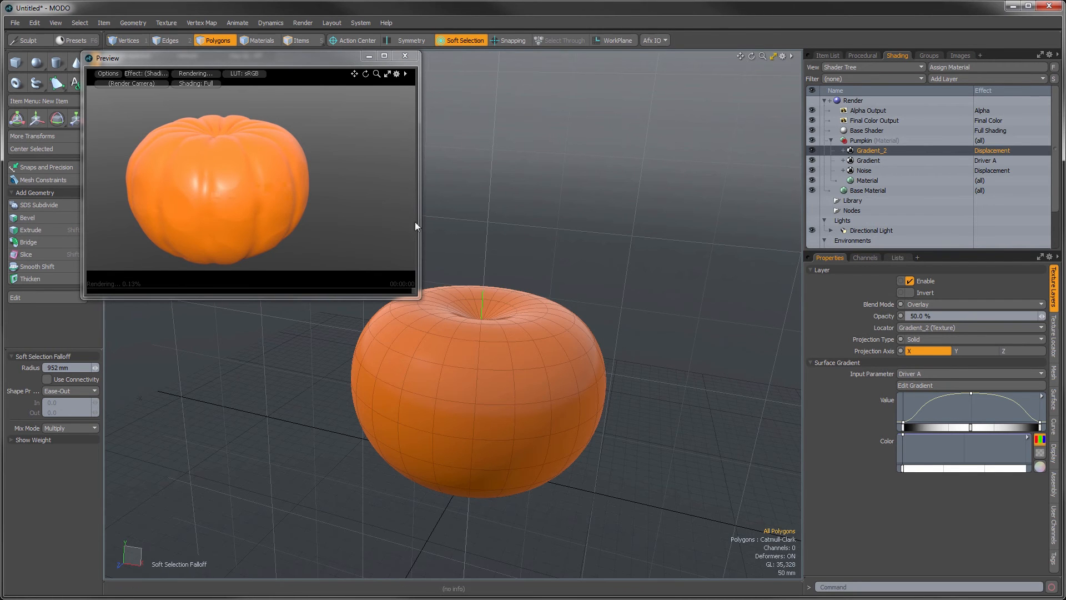
# Set the pumpkin material's Displacement Distance to 40 mm and check the ribs in the preview
pyautogui.click(864, 180)
pyautogui.click(927, 494)
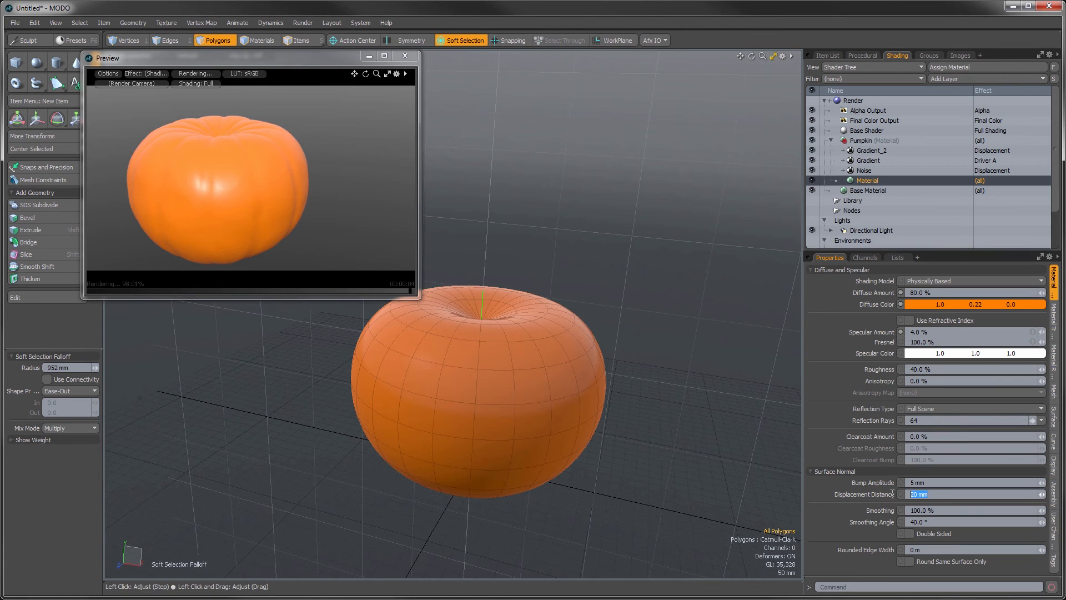
pyautogui.write('400 mm')
pyautogui.press('BackSpace')
pyautogui.press('Return')
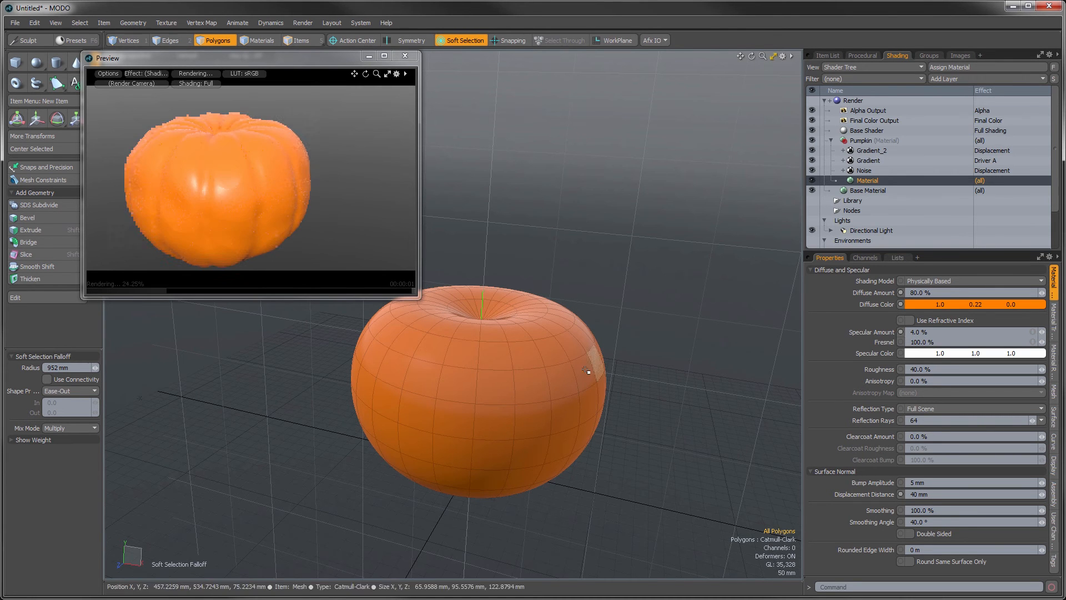
pyautogui.keyDown('alt'); pyautogui.moveTo(240, 221); pyautogui.dragTo(225, 190); pyautogui.keyUp('alt')
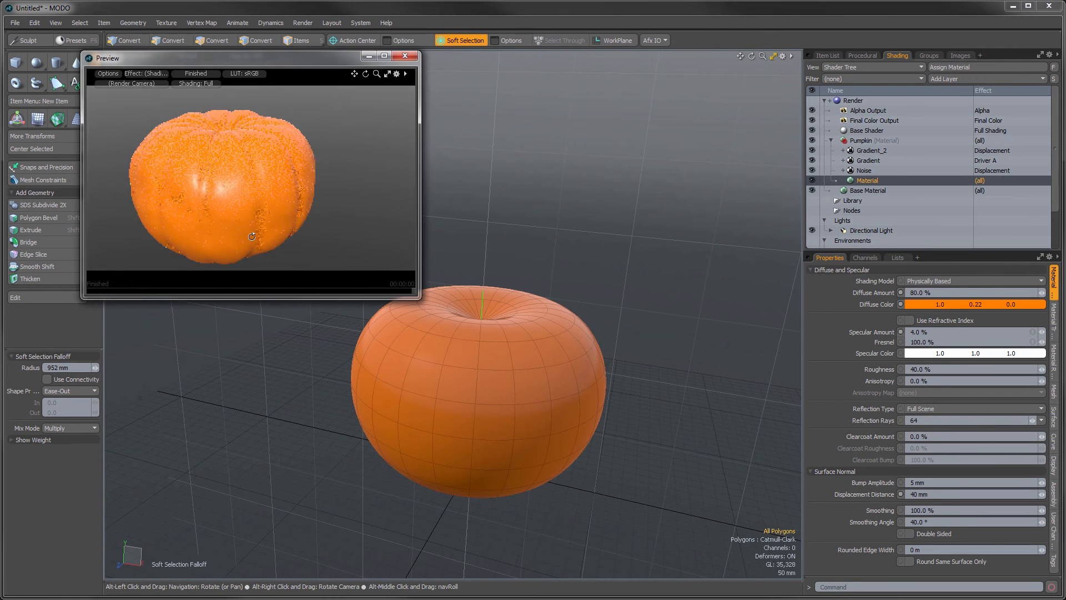
# Set the Noise layer's opacity to 50% and inspect the pumpkin in the preview and viewport
pyautogui.click(863, 171)
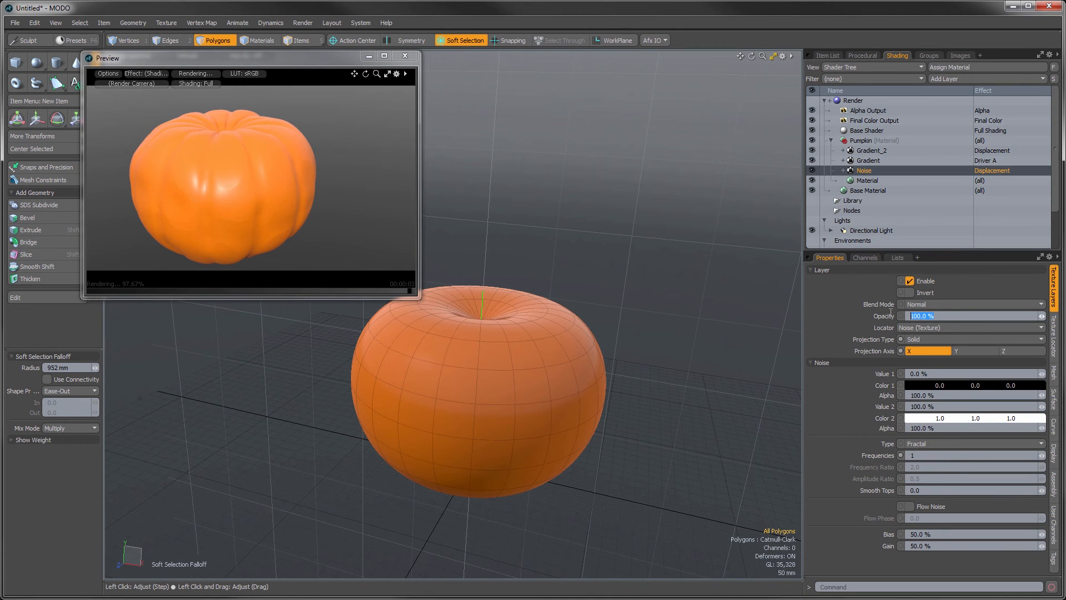
pyautogui.press('Return')
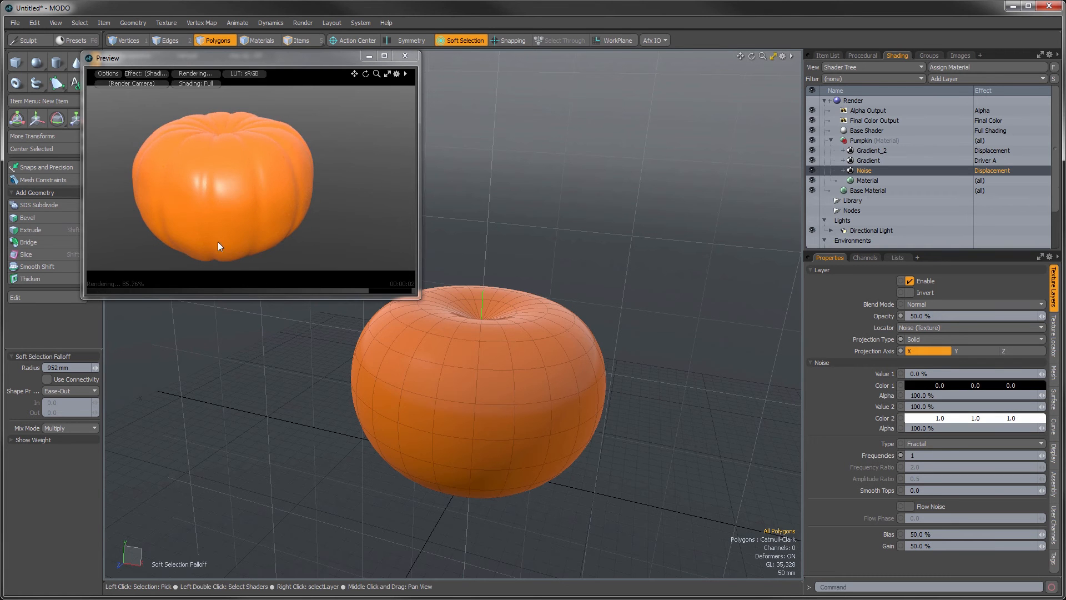
pyautogui.keyDown('alt'); pyautogui.moveTo(293, 226); pyautogui.dragTo(256, 223); pyautogui.keyUp('alt')
pyautogui.moveTo(255, 166)
pyautogui.keyDown('alt'); pyautogui.mouseDown()
pyautogui.moveTo(269, 194)
pyautogui.moveTo(259, 187)
pyautogui.mouseUp(); pyautogui.keyUp('alt')
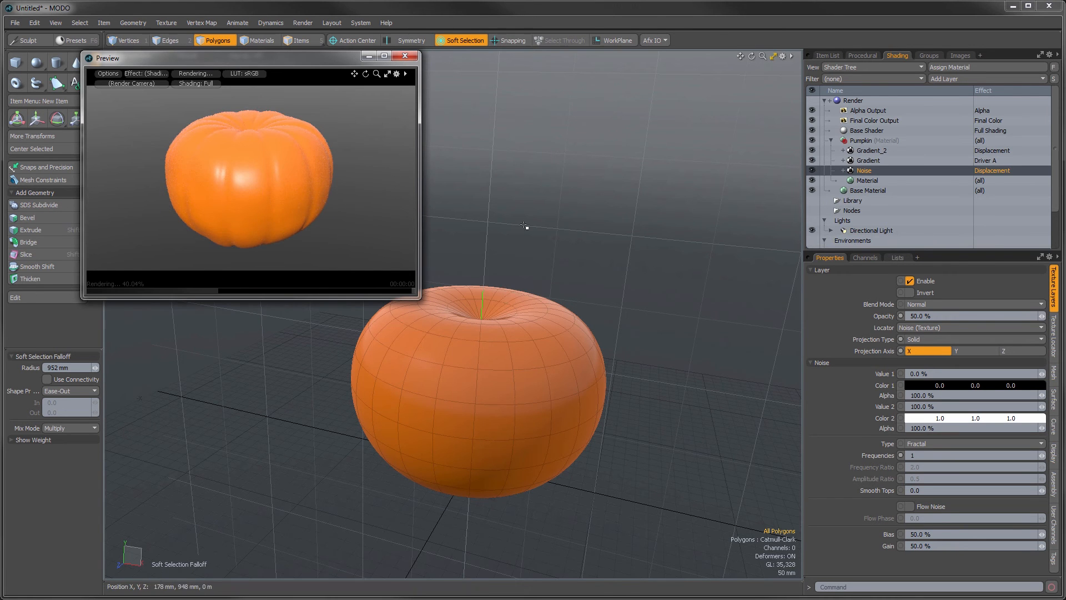
pyautogui.keyDown('alt'); pyautogui.moveTo(525, 226); pyautogui.dragTo(484, 273); pyautogui.keyUp('alt')
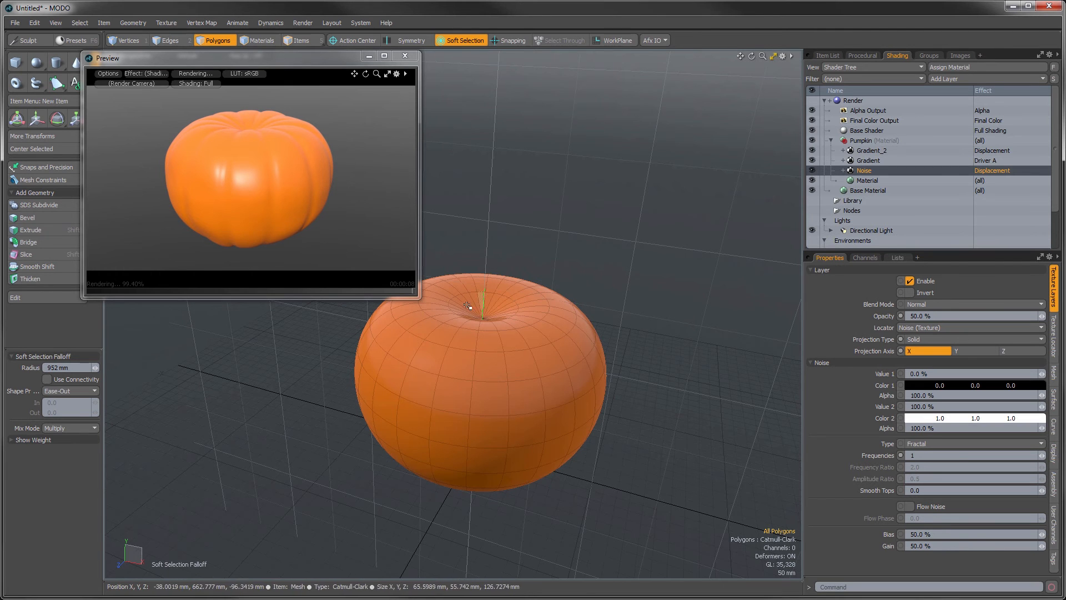
pyautogui.keyDown('alt'); pyautogui.moveTo(496, 301); pyautogui.dragTo(507, 333); pyautogui.keyUp('alt')
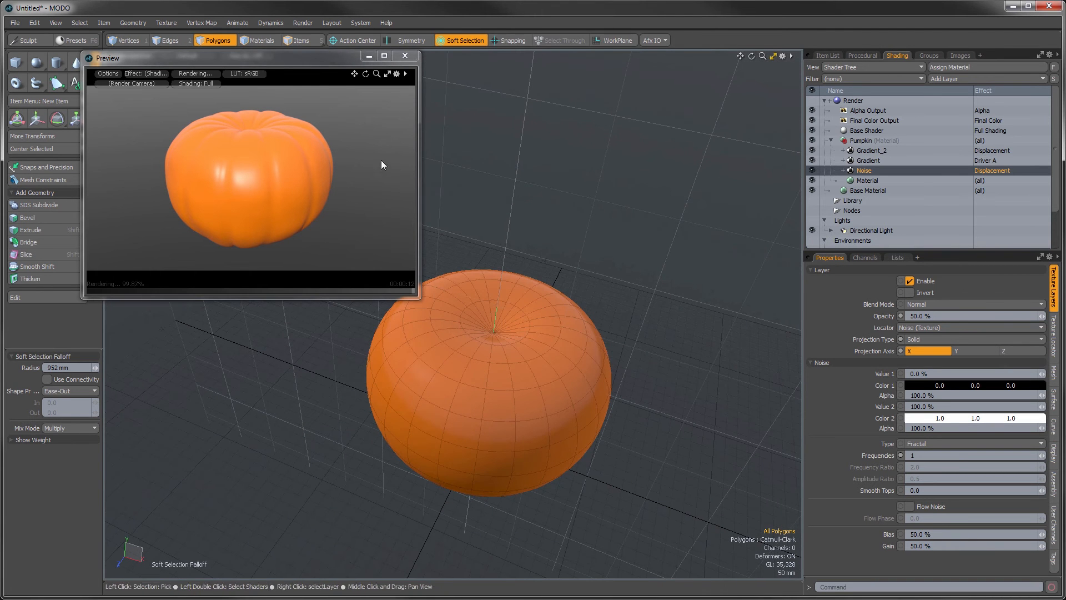
# Close the preview and select the ring of 24 polygons around the pumpkin's top pole
pyautogui.click(404, 56)
pyautogui.scroll(5, 500, 333)
pyautogui.click(523, 272)
pyautogui.moveTo(523, 272)
pyautogui.mouseDown()
pyautogui.moveTo(445, 268)
pyautogui.moveTo(469, 311)
pyautogui.moveTo(521, 295)
pyautogui.moveTo(535, 284)
pyautogui.moveTo(507, 231)
pyautogui.mouseUp()
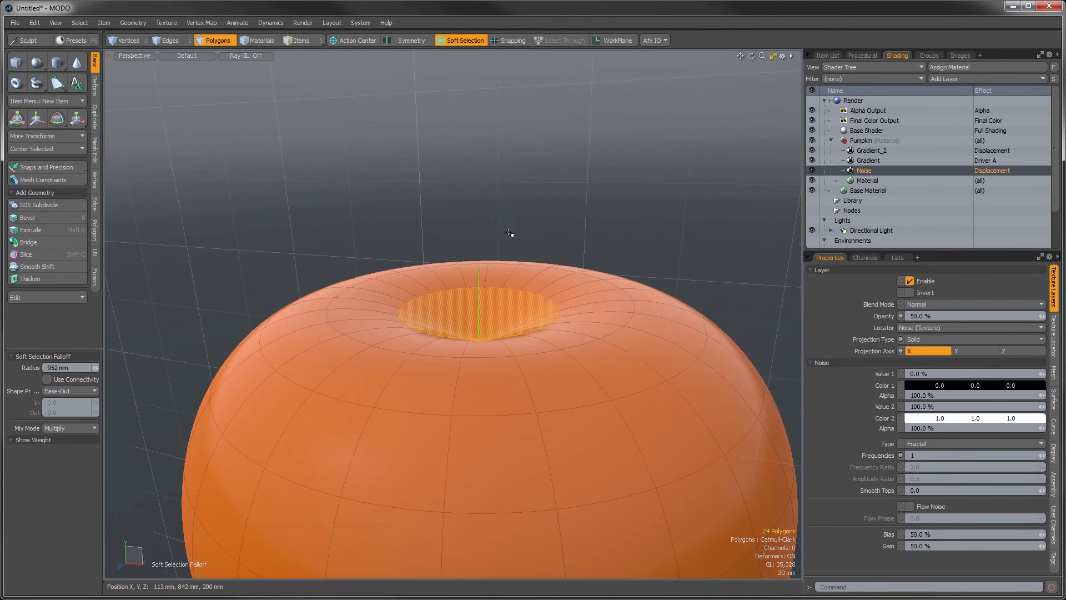
# Try to Polygon Bevel the selected top polygons with Soft Selection still active, and undo it
pyautogui.hotkey('shift', 'b')
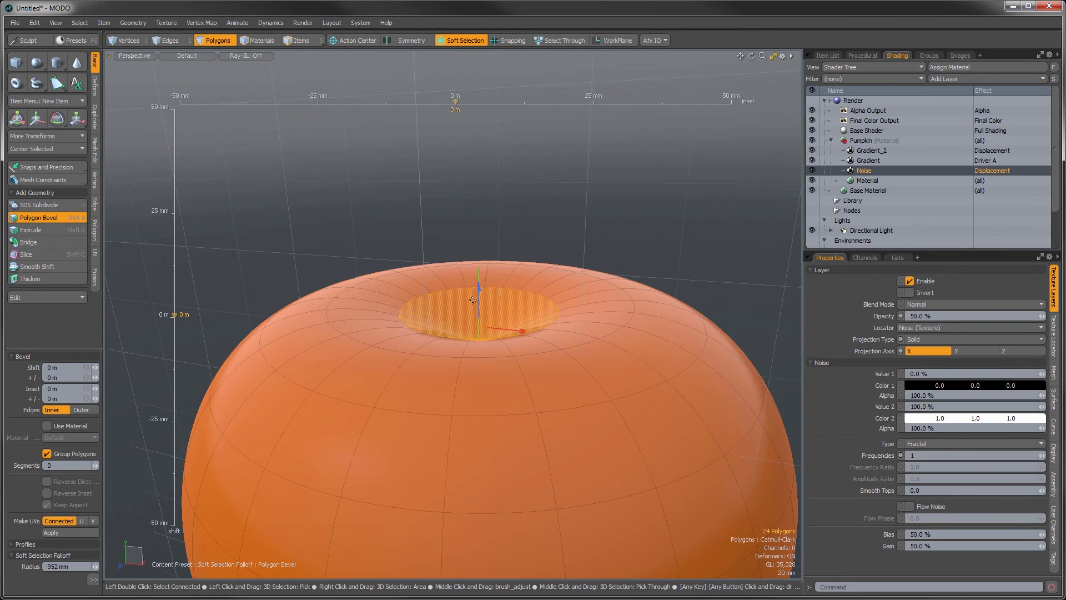
pyautogui.moveTo(478, 288); pyautogui.dragTo(478, 269)
pyautogui.hotkey('ctrl', 'z')
pyautogui.press('space')
# Turn off the Soft Selection falloff and return to polygon mode with the top polygons still selected
pyautogui.click(445, 38)
pyautogui.click(445, 51)
pyautogui.keyDown('alt'); pyautogui.moveTo(517, 320); pyautogui.dragTo(503, 335); pyautogui.keyUp('alt')
pyautogui.press('3')
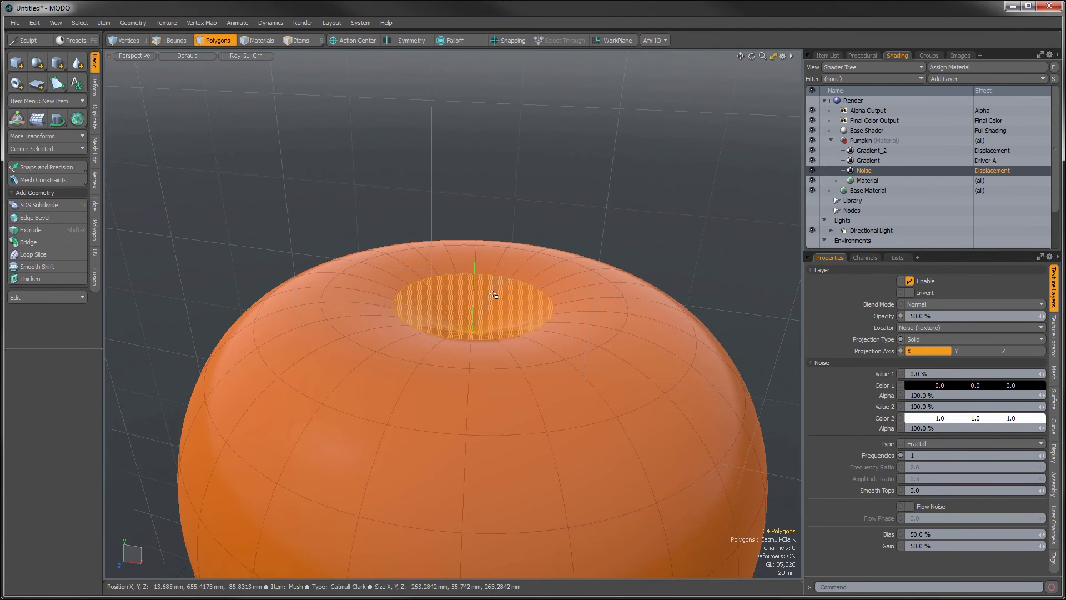
# Shift the selected top polygons upward with Polygon Bevel to form the pumpkin's stem
pyautogui.hotkey('shift', 'b')
pyautogui.click(461, 291)
pyautogui.moveTo(474, 288); pyautogui.dragTo(475, 183)
pyautogui.press('space')
# Switch to the UVEdit layout and select neighbouring polygons on the side of the stem
pyautogui.hotkey('ctrl', 'Tab')
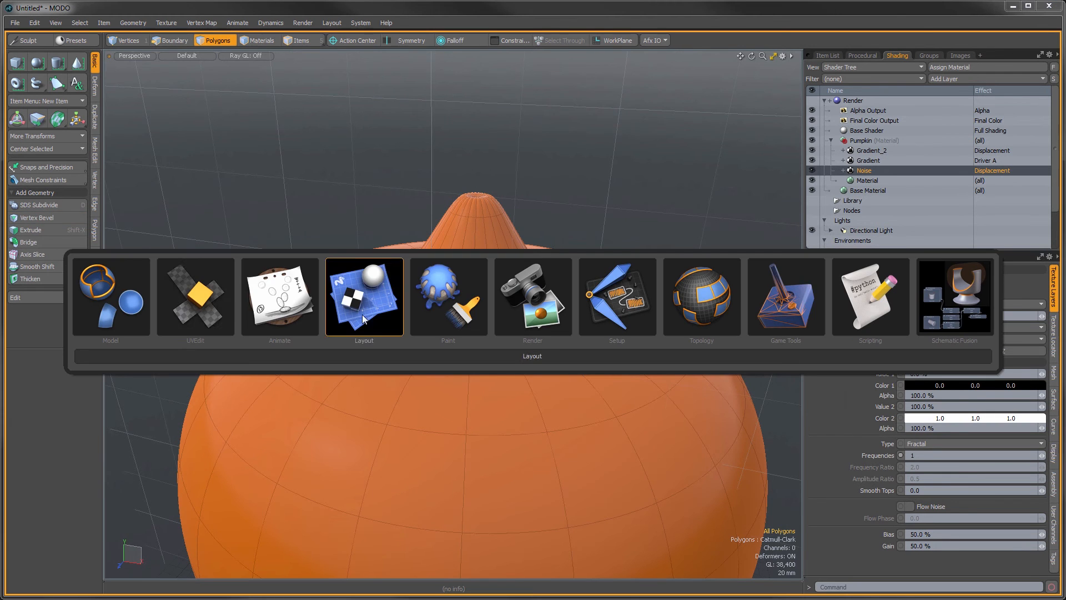
pyautogui.click(181, 309)
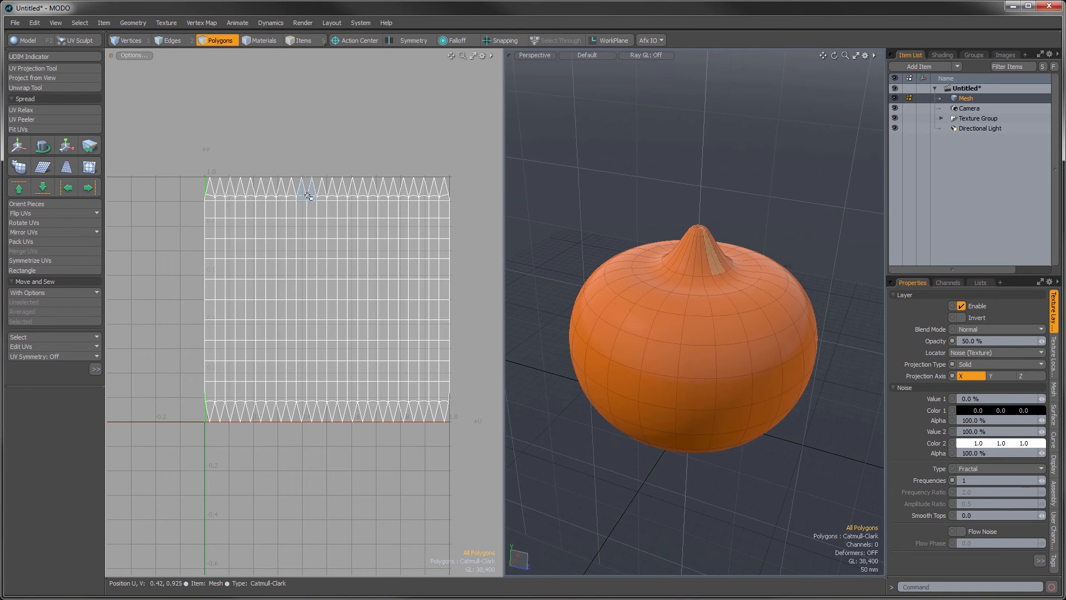
pyautogui.moveTo(685, 237)
pyautogui.keyDown('alt'); pyautogui.mouseDown()
pyautogui.moveTo(695, 270)
pyautogui.moveTo(754, 250)
pyautogui.mouseUp(); pyautogui.keyUp('alt')
pyautogui.scroll(3, 694, 270)
pyautogui.click(705, 275)
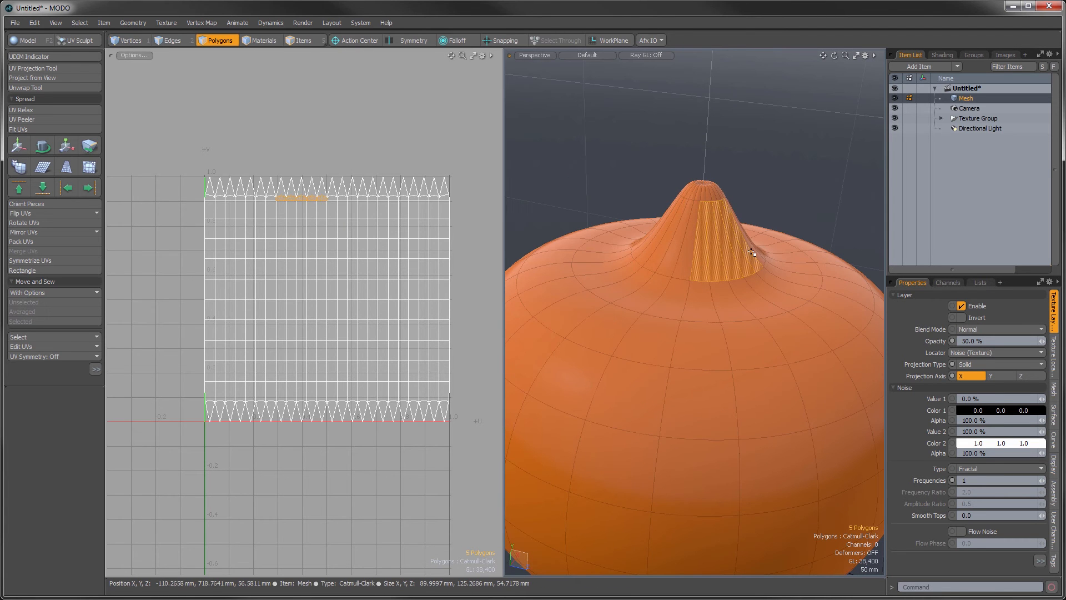
# Add a single Loop Slice around the stem near its base, with a count of 1
pyautogui.hotkey('alt', 'c')
pyautogui.click(754, 250)
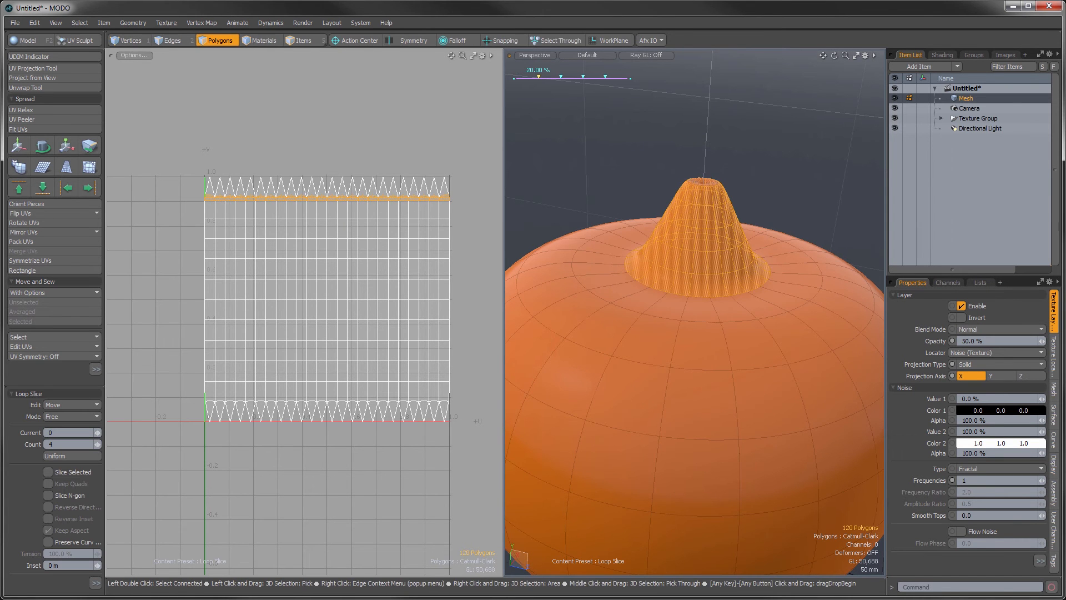
pyautogui.write('1')
pyautogui.press('Tab')
pyautogui.moveTo(766, 261)
pyautogui.mouseDown()
pyautogui.moveTo(756, 261)
pyautogui.moveTo(786, 261)
pyautogui.mouseUp()
pyautogui.press('space')
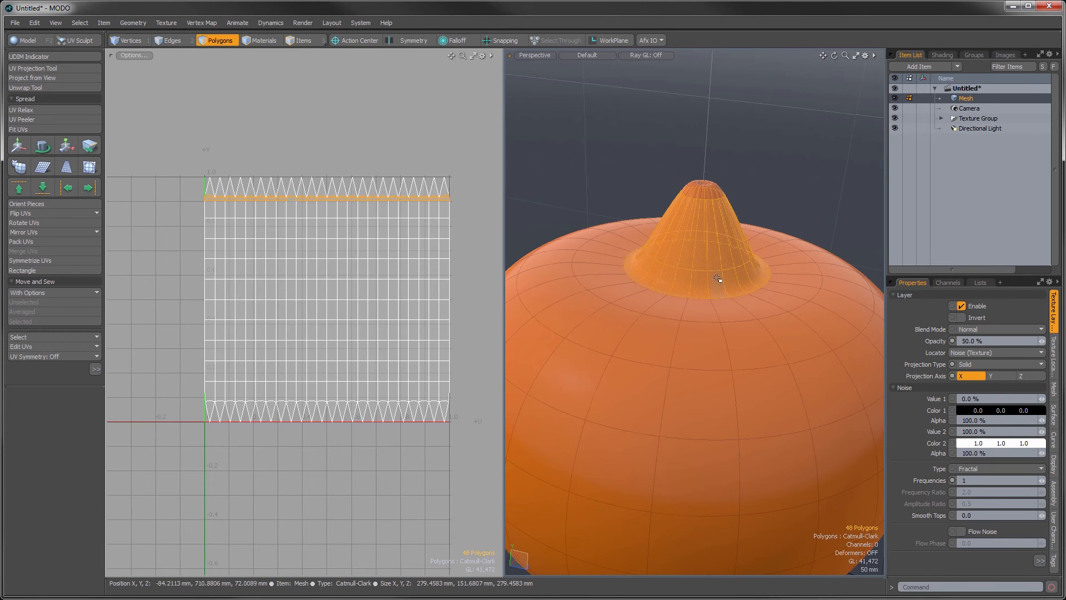
# Select the polygon ring at the stem's base, scale it inward and move it down into the pumpkin's recess
pyautogui.moveTo(719, 278); pyautogui.dragTo(745, 270)
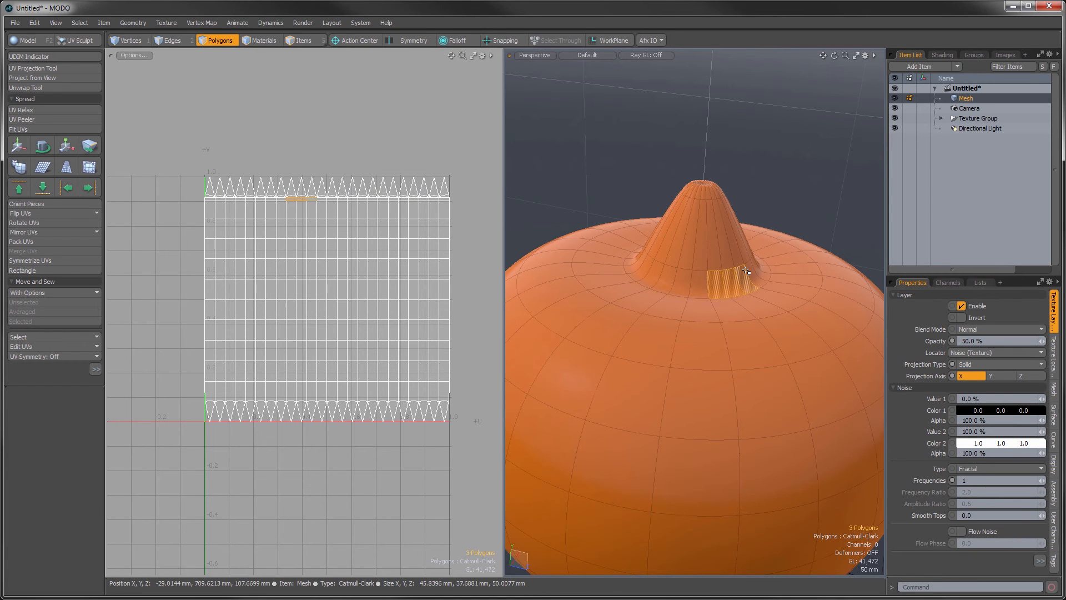
pyautogui.press('l')
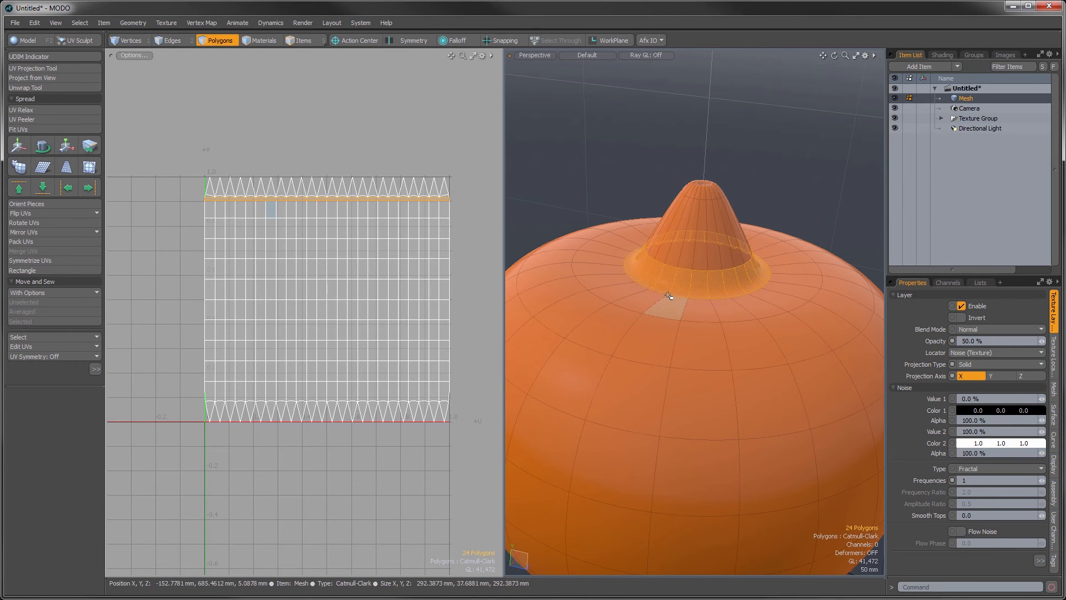
pyautogui.press('y')
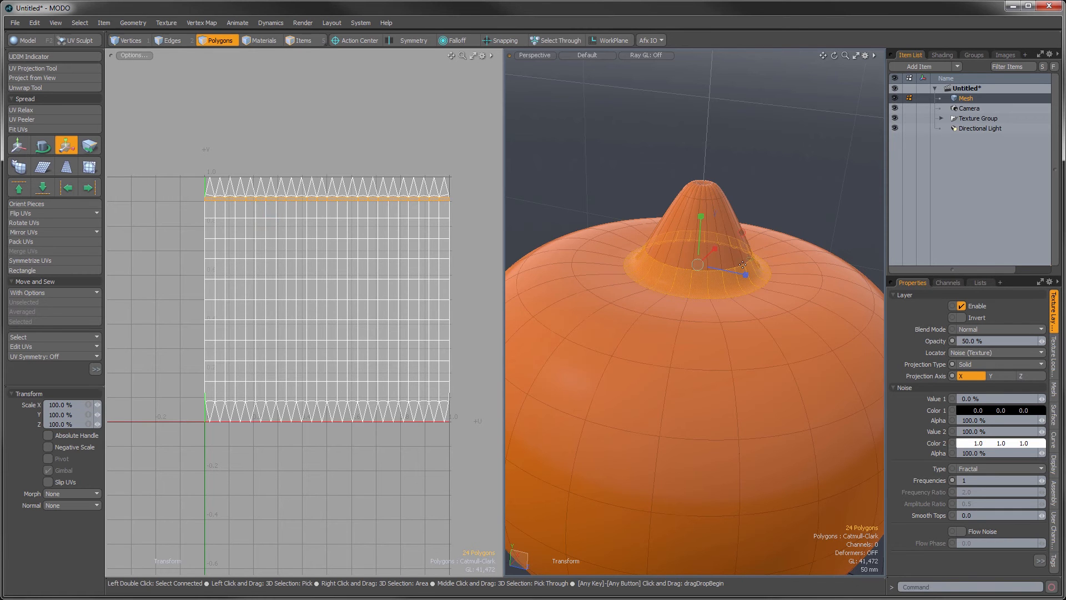
pyautogui.moveTo(754, 264); pyautogui.dragTo(696, 267)
pyautogui.press('w')
pyautogui.press('space')
pyautogui.click(765, 186)
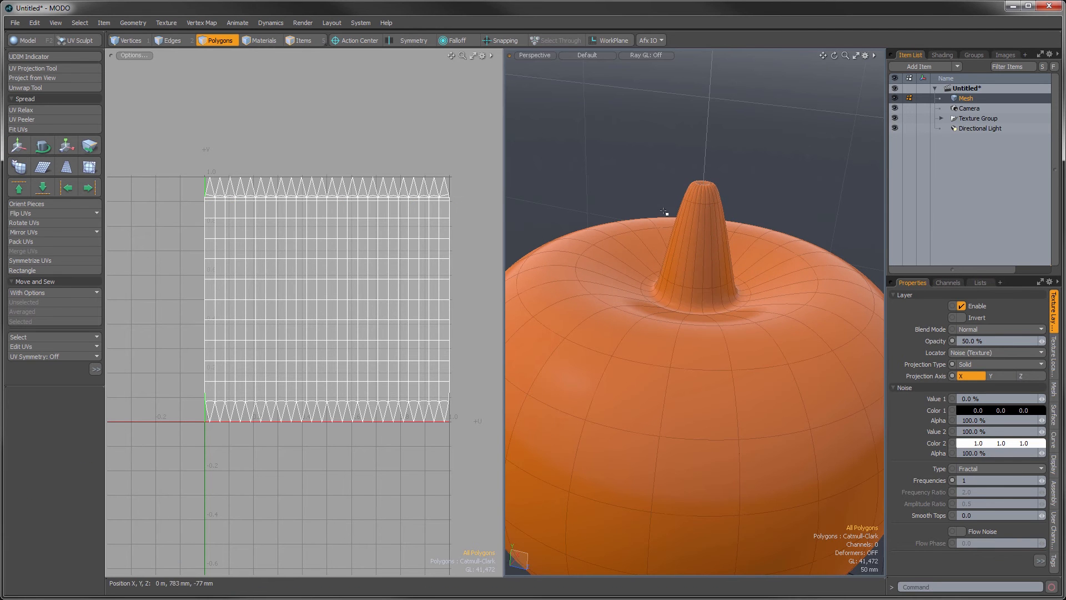
# Select the polygons capping the stem's top and apply a Polygon Bevel with a slight inset
pyautogui.keyDown('alt'); pyautogui.moveTo(736, 201); pyautogui.dragTo(708, 223); pyautogui.keyUp('alt')
pyautogui.keyDown('ctrl'); pyautogui.keyDown('alt'); pyautogui.moveTo(708, 222); pyautogui.dragTo(742, 215); pyautogui.keyUp('alt'); pyautogui.keyUp('ctrl')
pyautogui.moveTo(716, 218)
pyautogui.mouseDown()
pyautogui.moveTo(724, 200)
pyautogui.moveTo(704, 200)
pyautogui.moveTo(722, 216)
pyautogui.mouseUp()
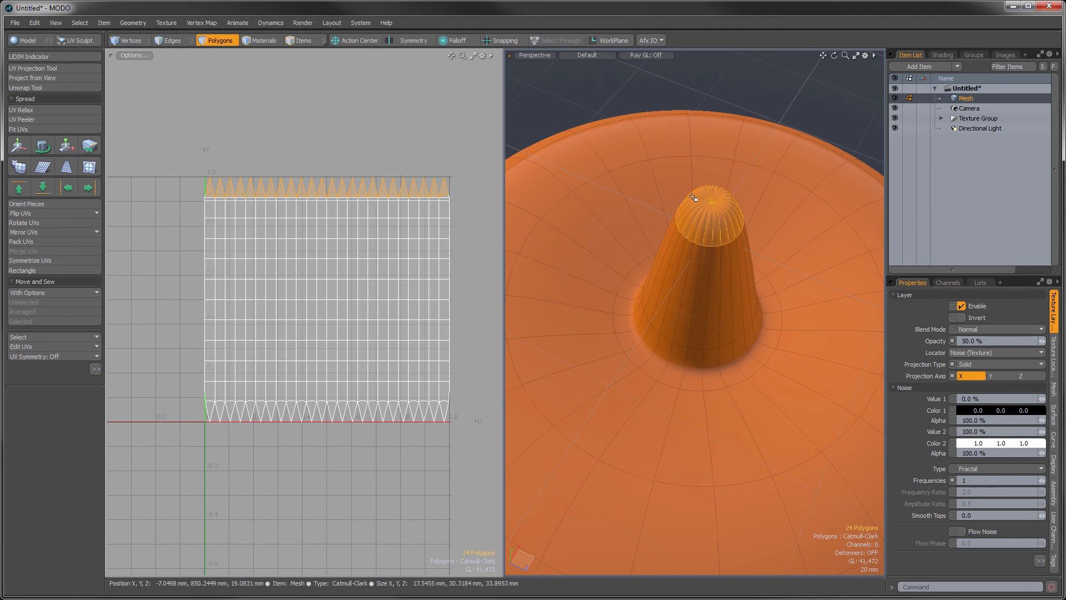
pyautogui.press('b')
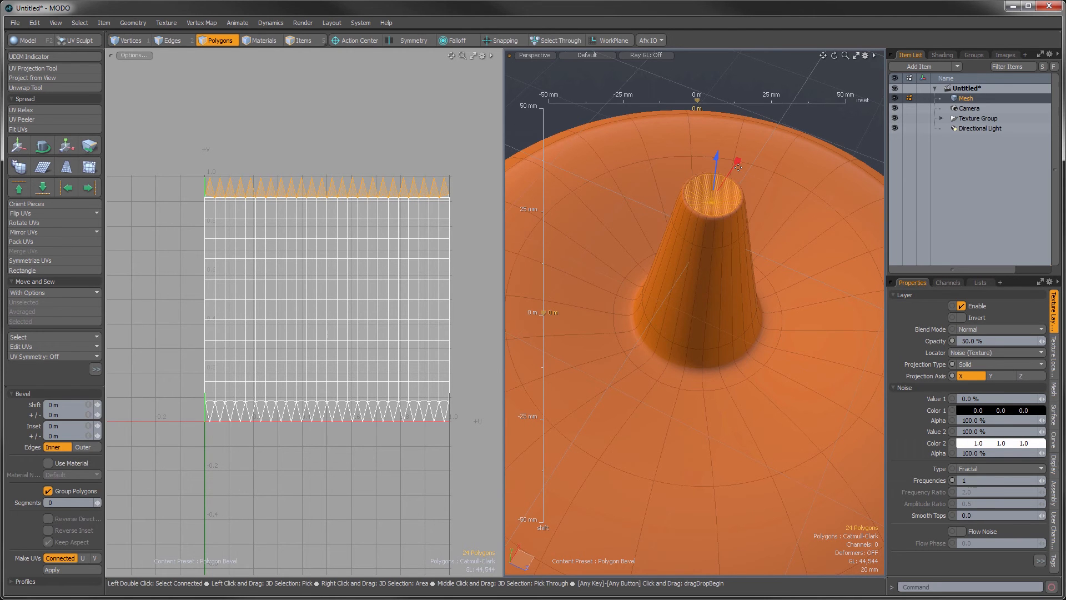
pyautogui.press('space')
# Select the centre vertex of the stem's top cap and adjust its position
pyautogui.click(713, 200)
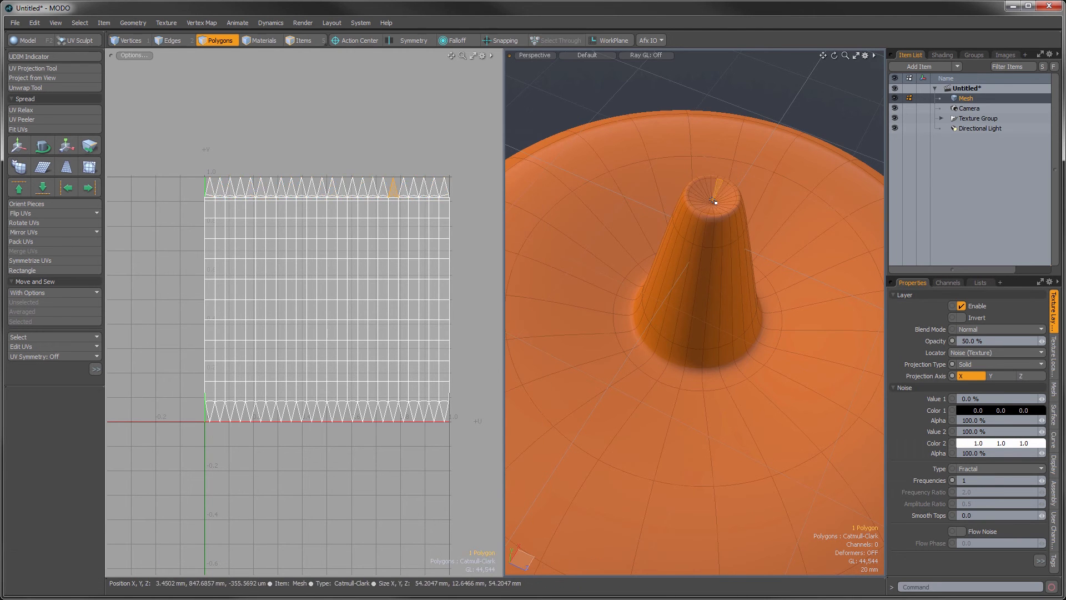
pyautogui.press('1')
pyautogui.click(716, 204)
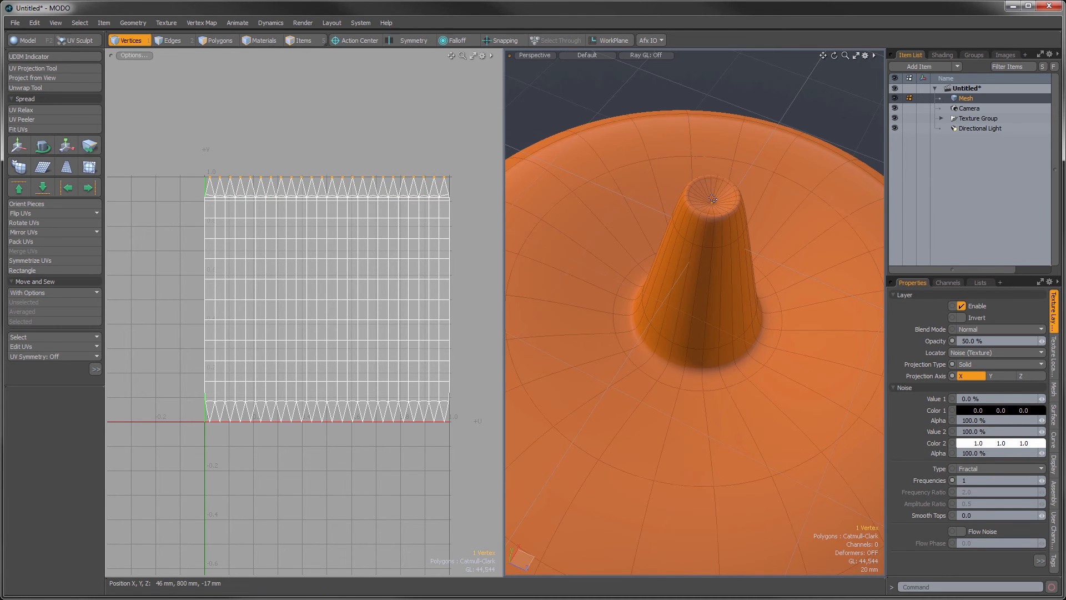
pyautogui.press('w')
pyautogui.moveTo(714, 176); pyautogui.dragTo(740, 150)
pyautogui.press('space')
pyautogui.click(742, 152)
# Select the full ring of polygons along the stem's sides and scale it to 76.5% in X and Z
pyautogui.press('2')
pyautogui.moveTo(694, 278); pyautogui.dragTo(731, 284)
pyautogui.press('3')
pyautogui.press('l')
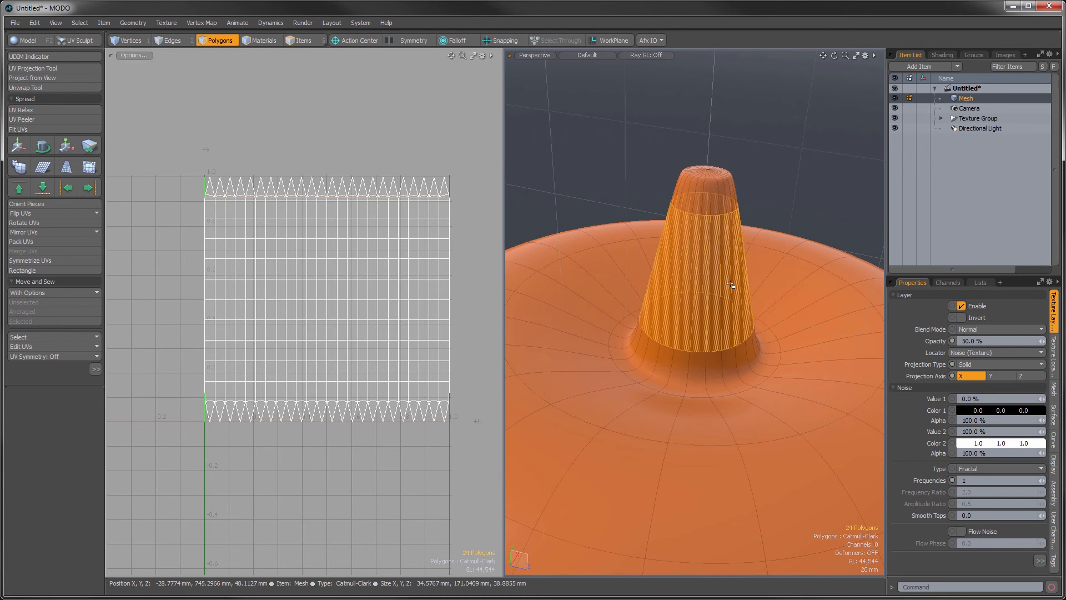
pyautogui.keyDown('alt'); pyautogui.moveTo(707, 236); pyautogui.dragTo(701, 233); pyautogui.keyUp('alt')
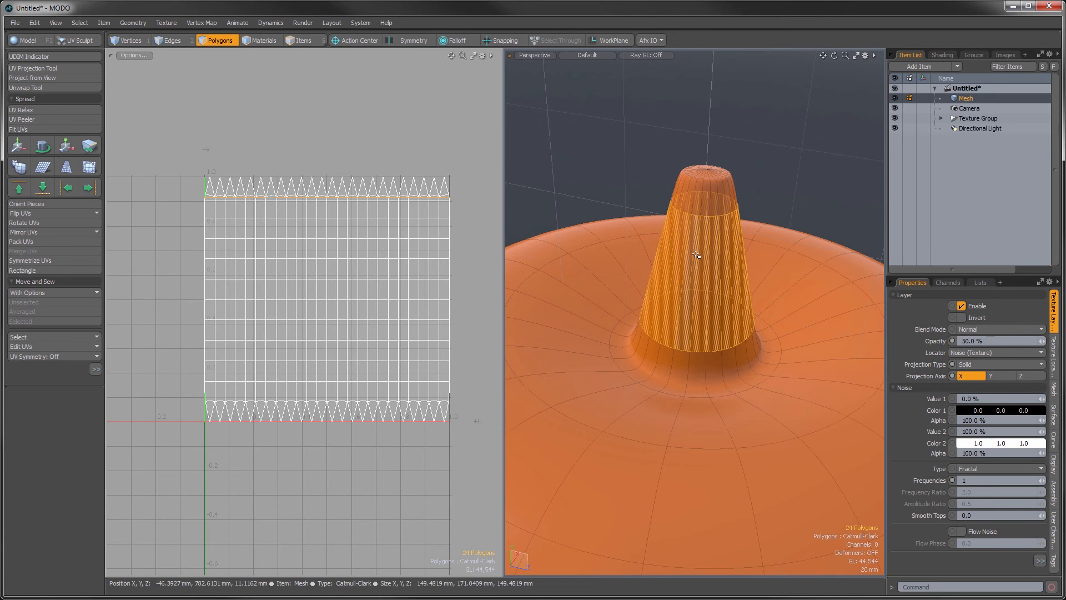
pyautogui.press('y')
pyautogui.moveTo(748, 259)
pyautogui.mouseDown()
pyautogui.moveTo(728, 261)
pyautogui.moveTo(754, 254)
pyautogui.mouseUp()
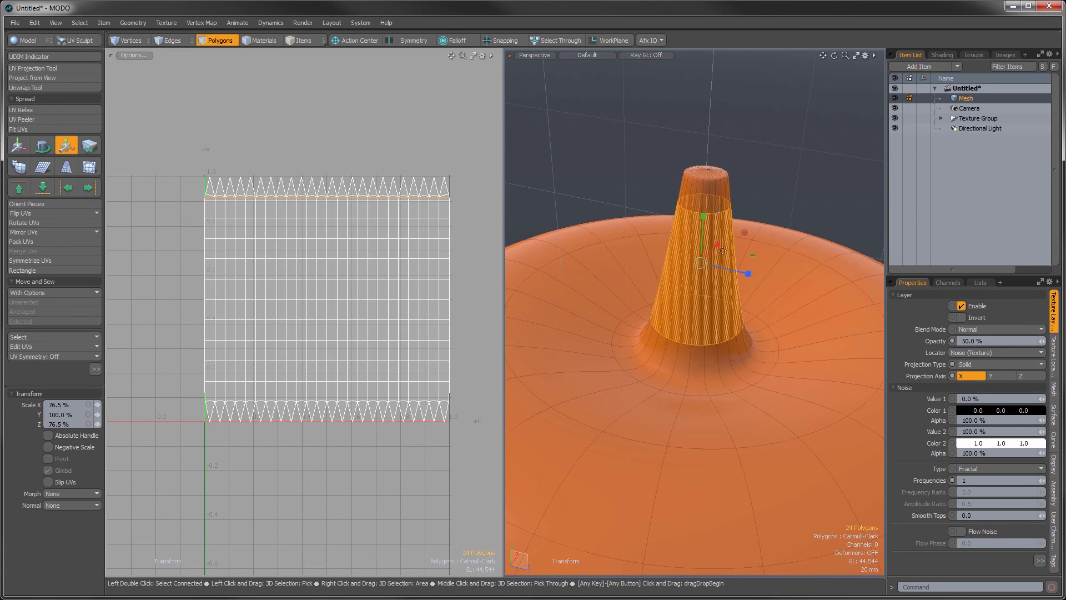
pyautogui.press('space')
# Set up a Linear falloff along the stem's height from Y 635.8463 mm to Y 861.3153 mm for scaling
pyautogui.click(459, 40)
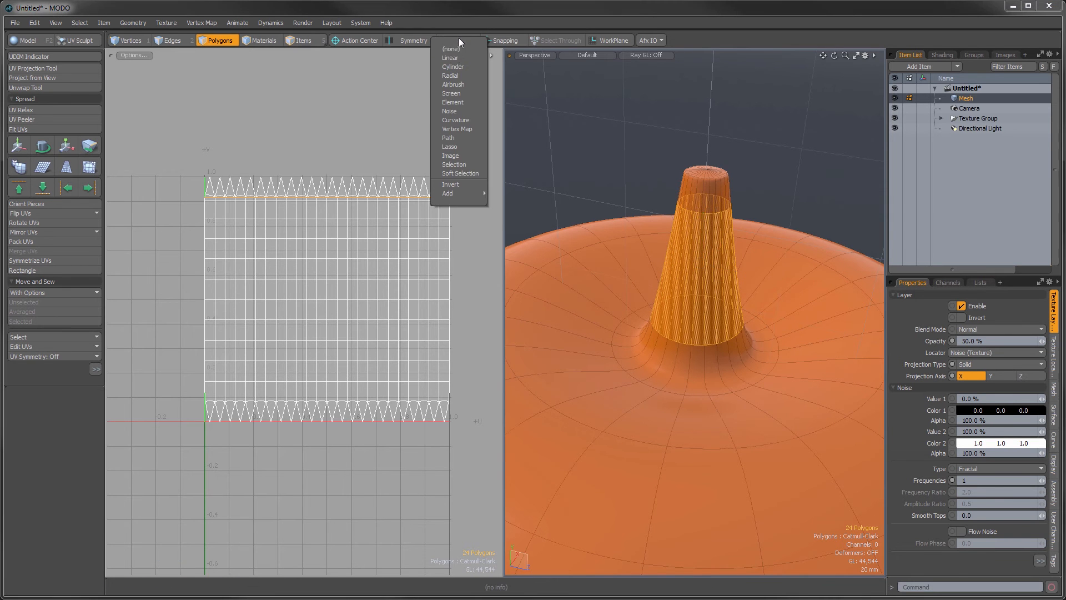
pyautogui.click(456, 59)
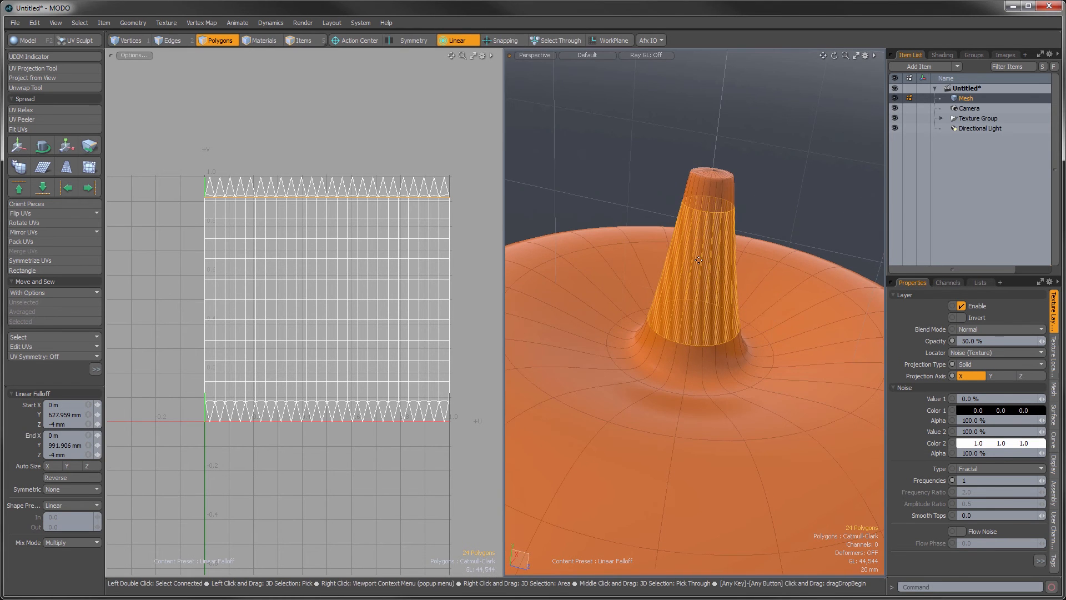
pyautogui.press('y')
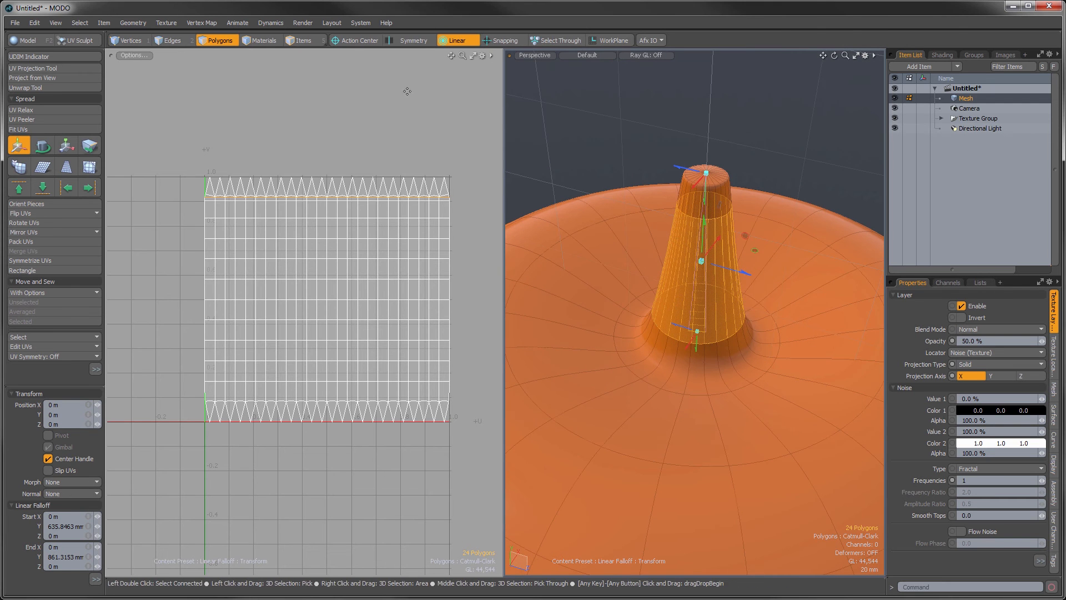
pyautogui.press('r')
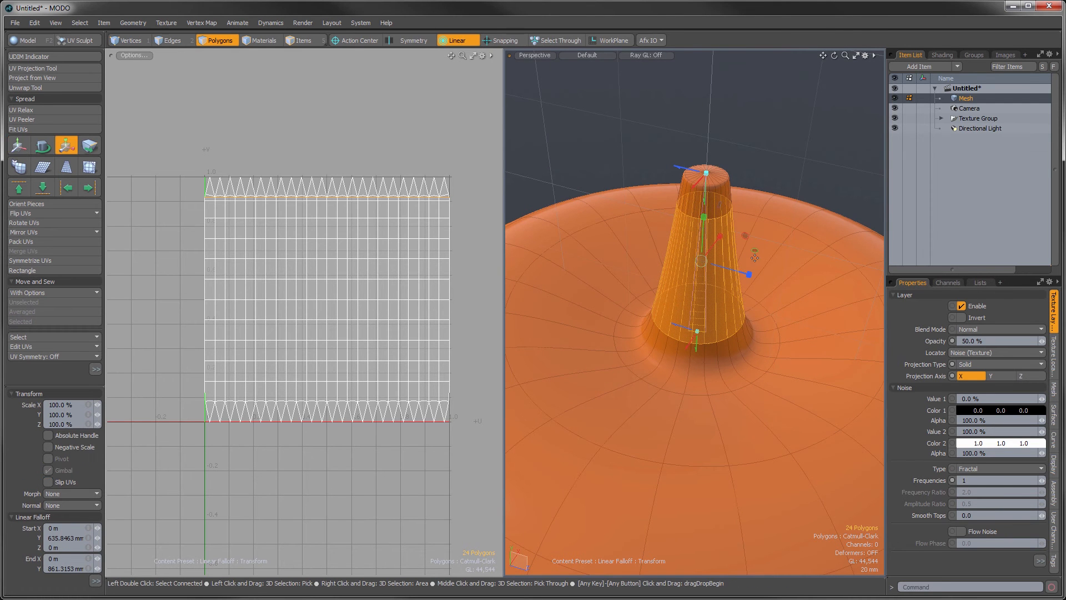
# Reverse the Linear falloff and widen the stem's upper part by scaling to 165% in X and Z
pyautogui.moveTo(753, 253); pyautogui.dragTo(733, 257)
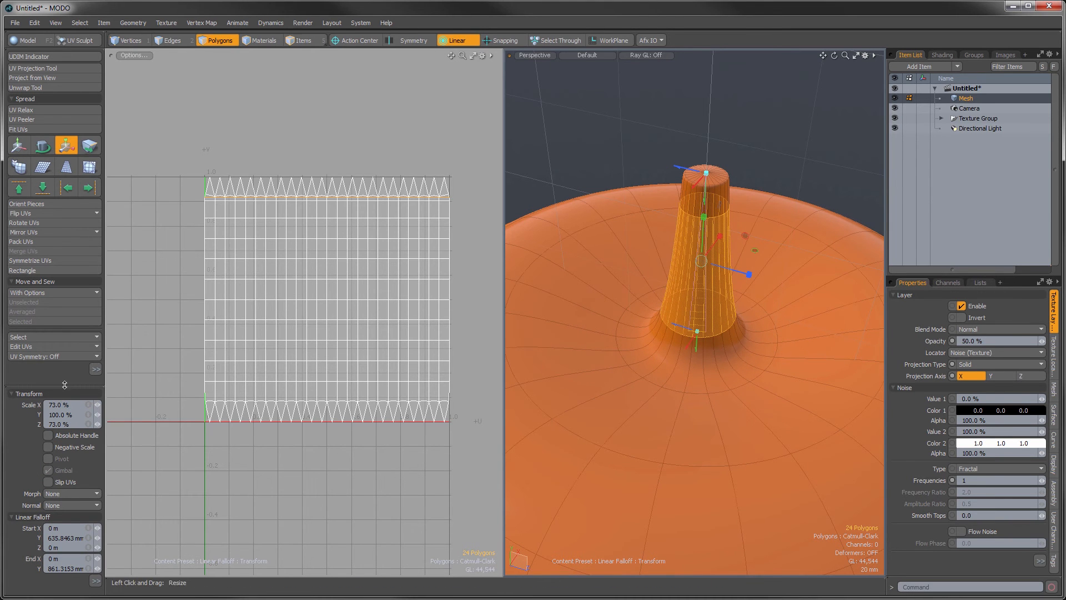
pyautogui.scroll(-5, 64, 381)
pyautogui.click(68, 500)
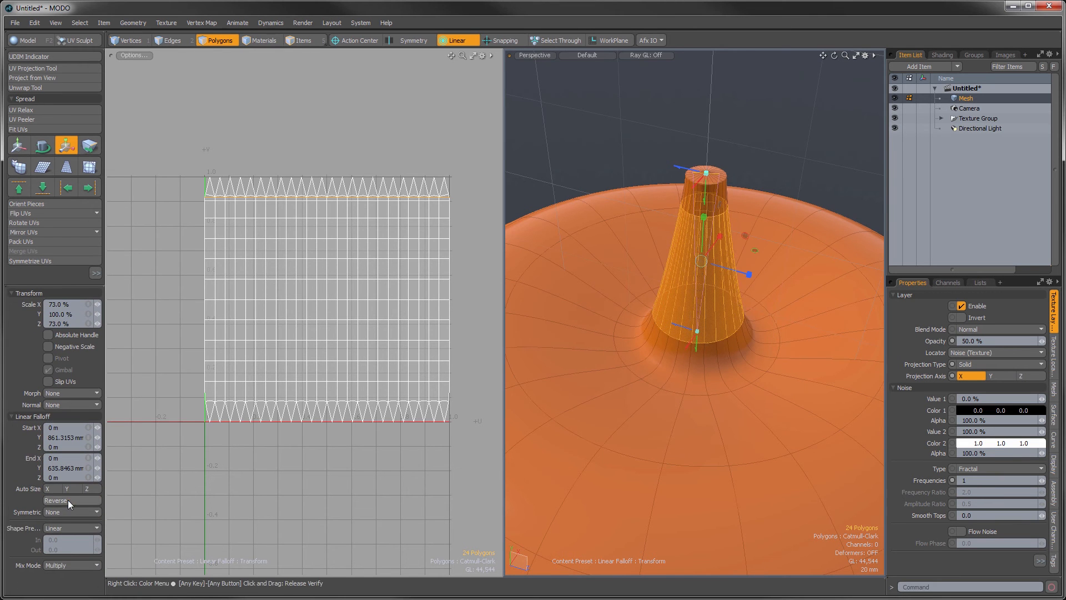
pyautogui.moveTo(755, 251); pyautogui.dragTo(853, 251)
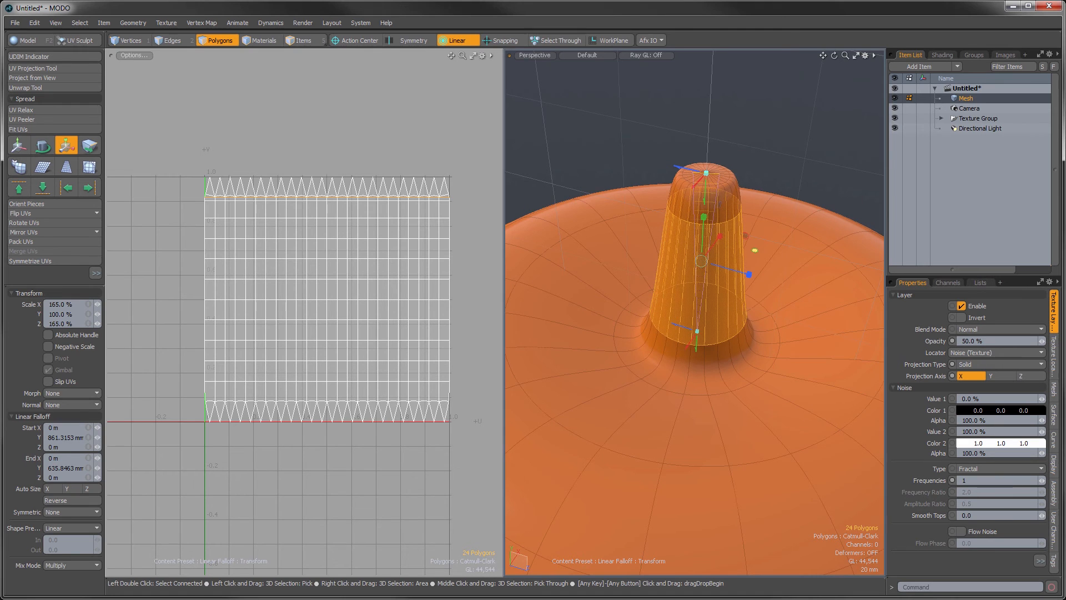
pyautogui.press('space')
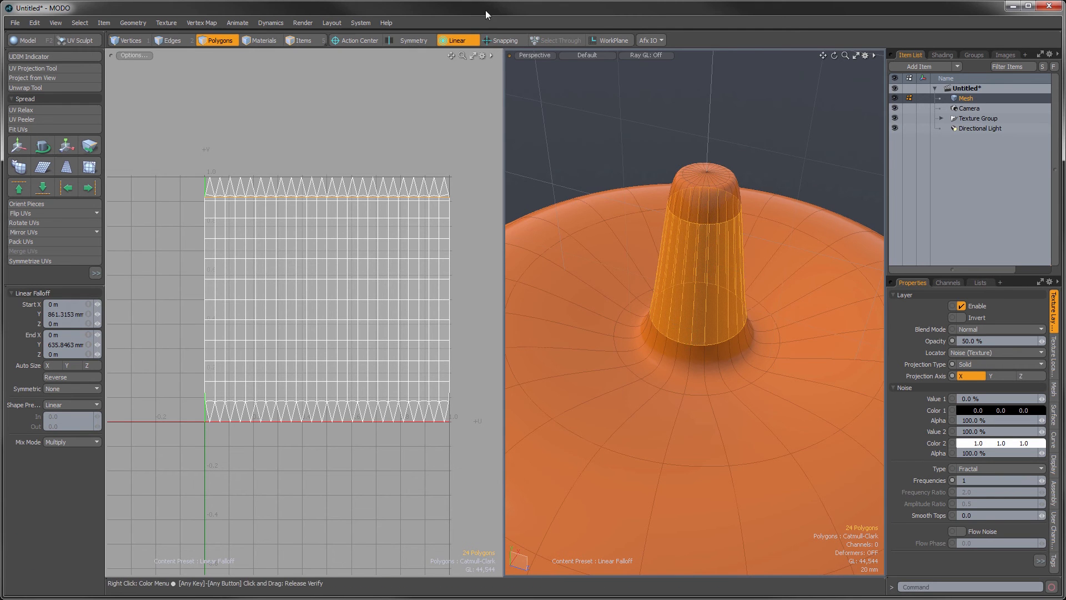
# Remove the Linear falloff and scale the stem's side polygons to 74% in X and Z
pyautogui.click(450, 41)
pyautogui.click(450, 52)
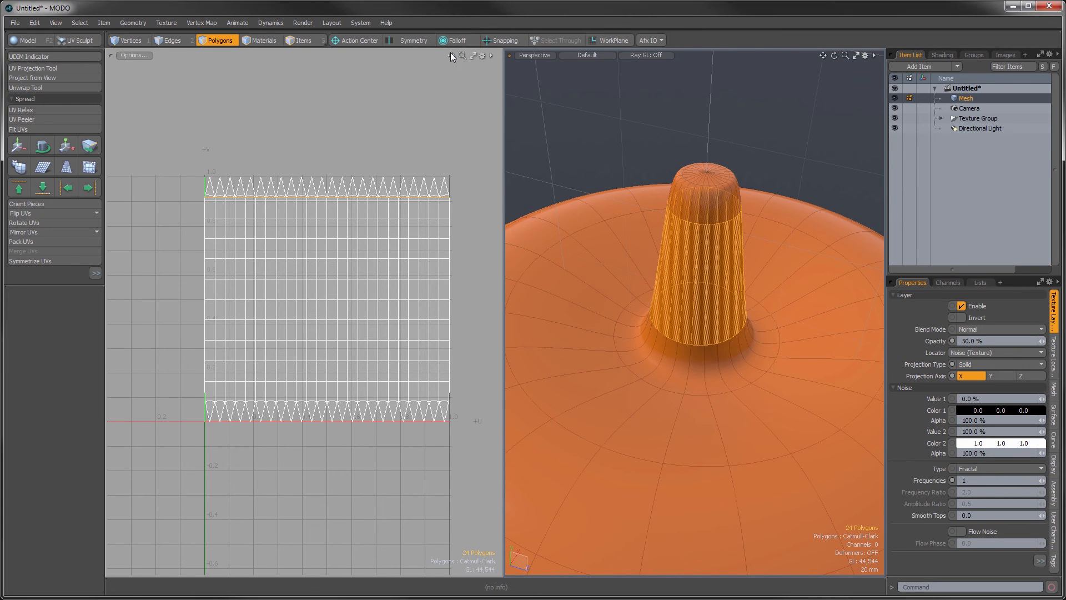
pyautogui.press('y')
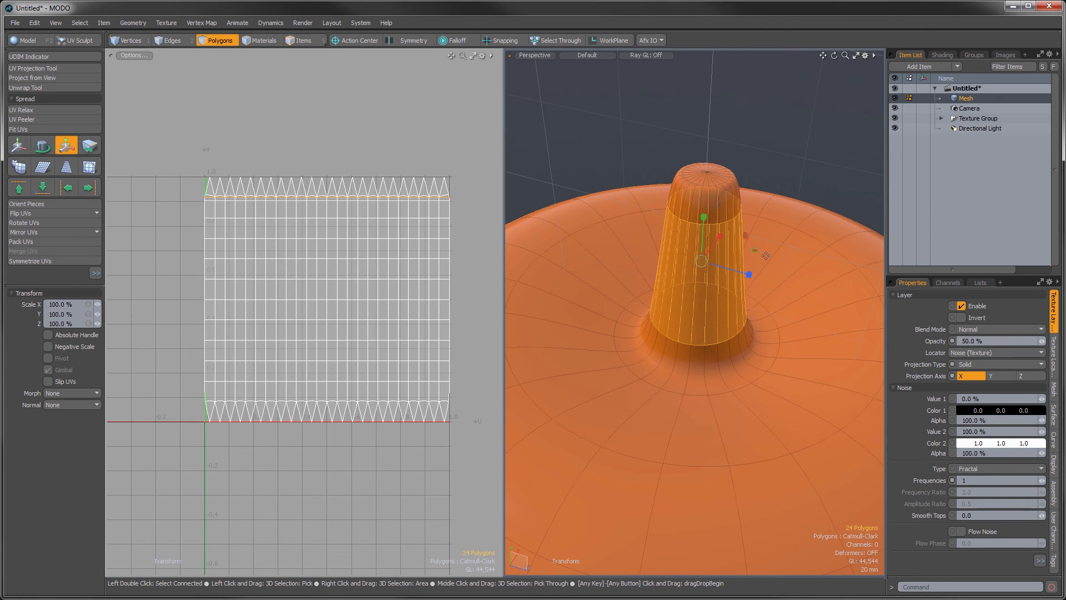
pyautogui.moveTo(755, 250); pyautogui.dragTo(740, 250)
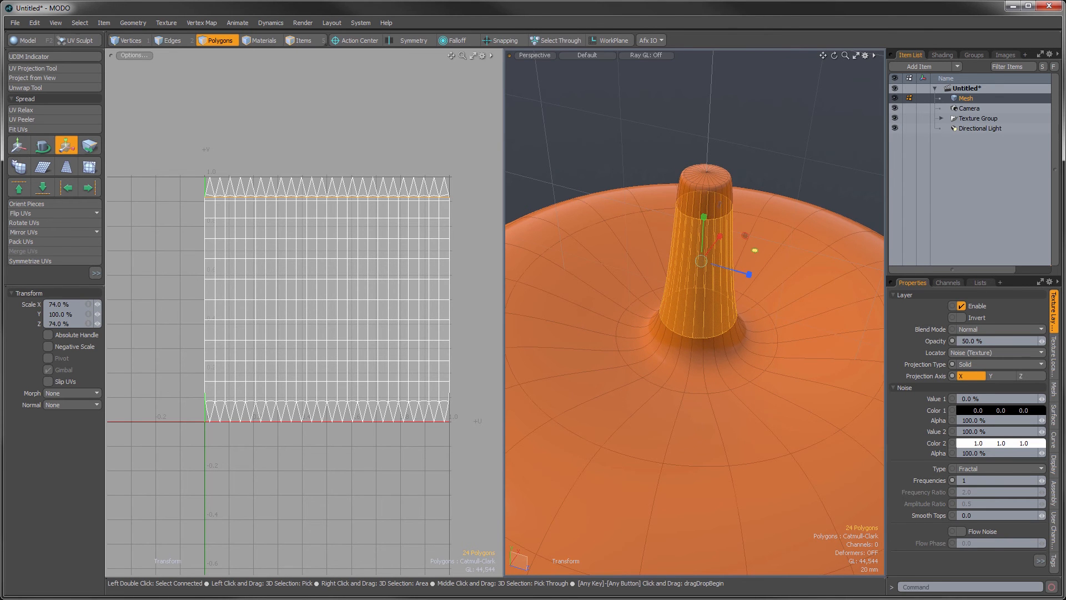
pyautogui.press('space')
# Divide the stem's sides with Loop Slice, using a count of 4
pyautogui.hotkey('alt', 'c')
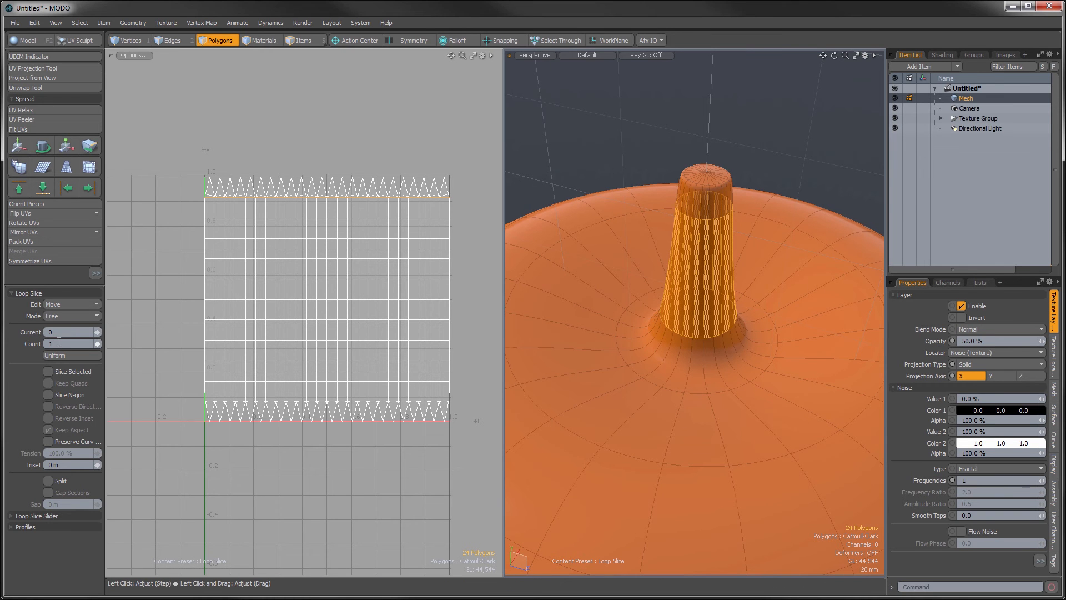
pyautogui.write('4')
pyautogui.press('Tab')
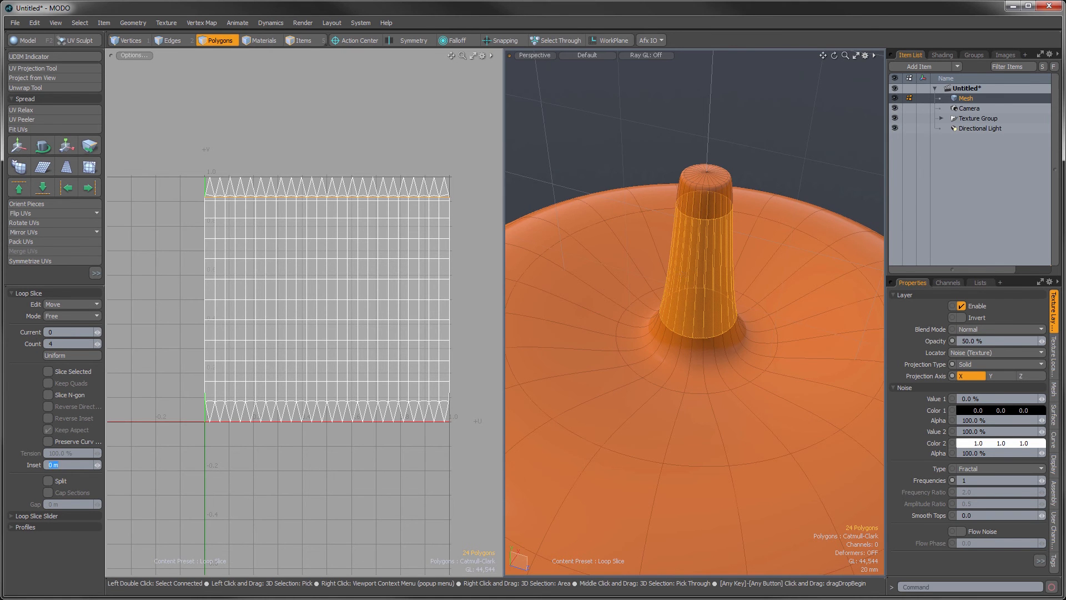
pyautogui.click(682, 275)
pyautogui.keyDown('alt'); pyautogui.moveTo(682, 275); pyautogui.dragTo(716, 187); pyautogui.keyUp('alt')
pyautogui.press('space')
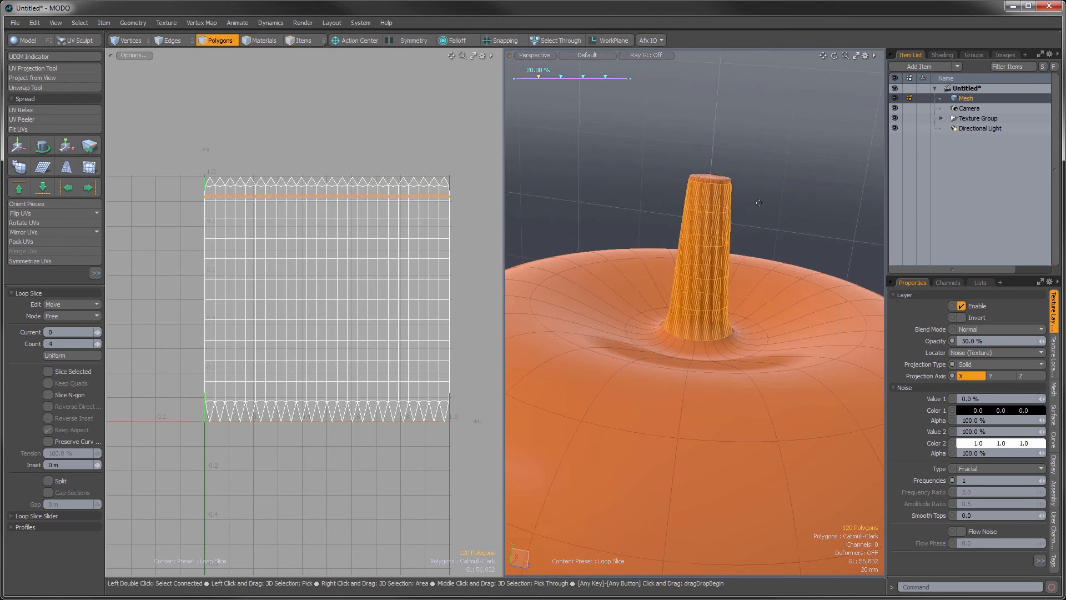
# Select all of the stem's polygons, including its top cap and base ring
pyautogui.doubleClick(686, 313)
pyautogui.moveTo(695, 289); pyautogui.dragTo(716, 288)
pyautogui.moveTo(702, 212)
pyautogui.mouseDown()
pyautogui.moveTo(714, 202)
pyautogui.moveTo(679, 325)
pyautogui.moveTo(674, 293)
pyautogui.mouseUp()
pyautogui.press('l')
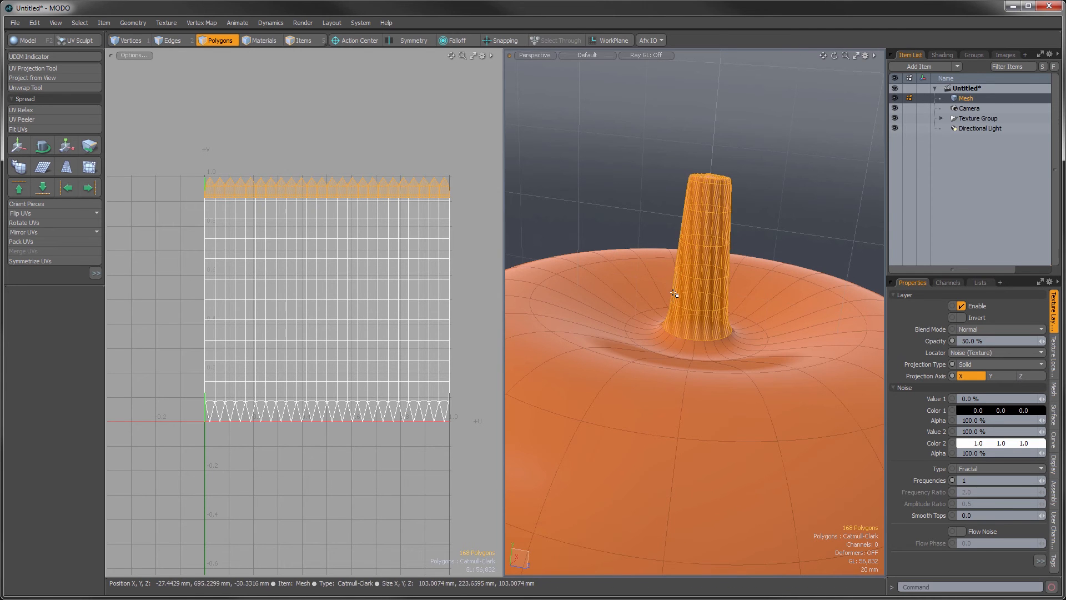
pyautogui.press('r')
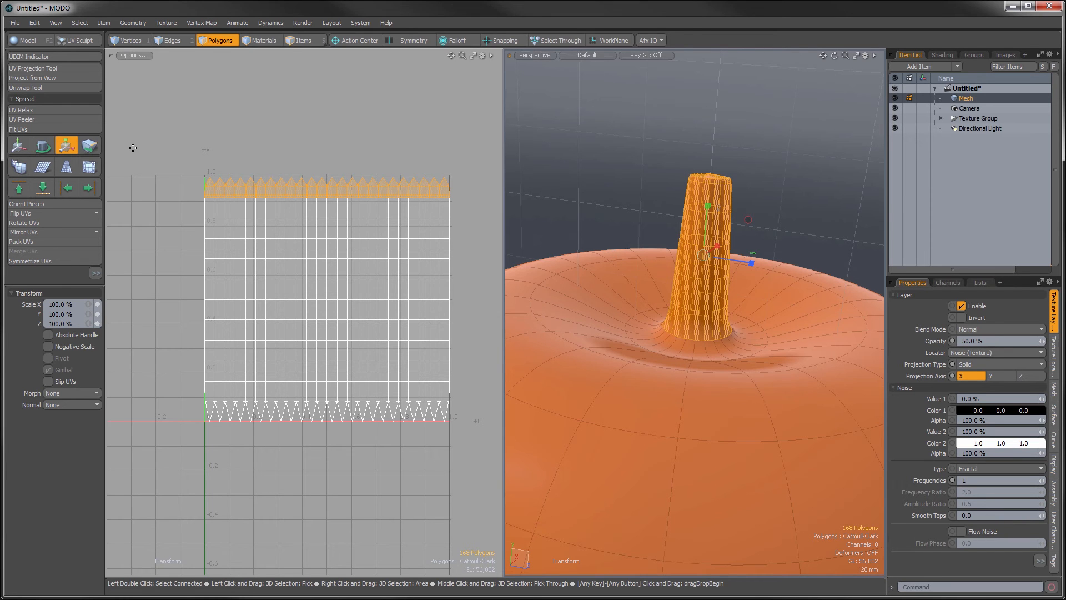
pyautogui.press('q')
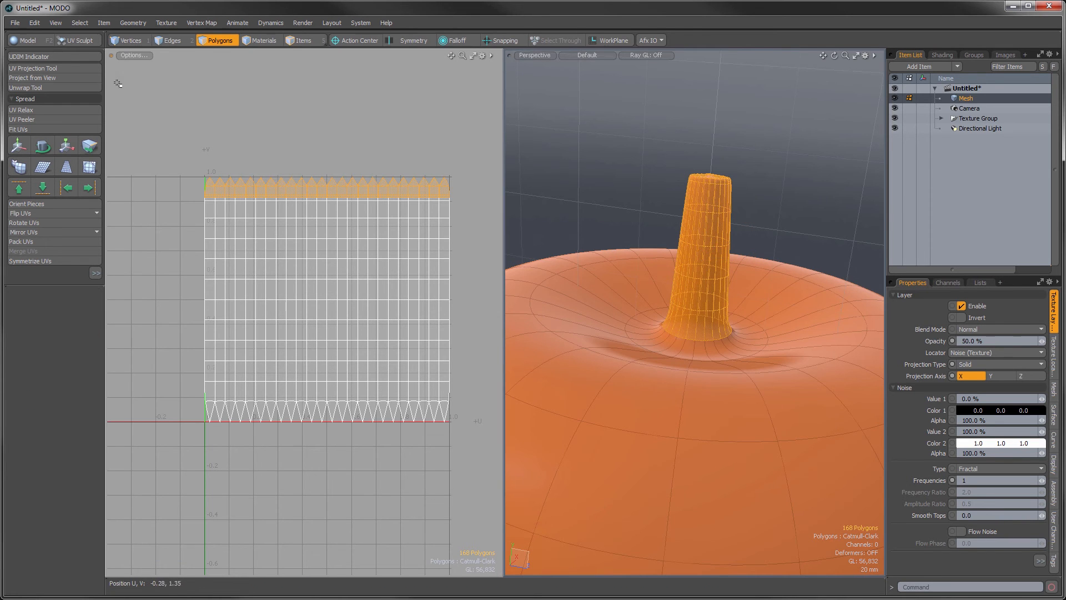
# Bend the selected stem polygons over to one side with the Bend tool so the stem forms a curved arch
pyautogui.click(26, 40)
pyautogui.click(86, 72)
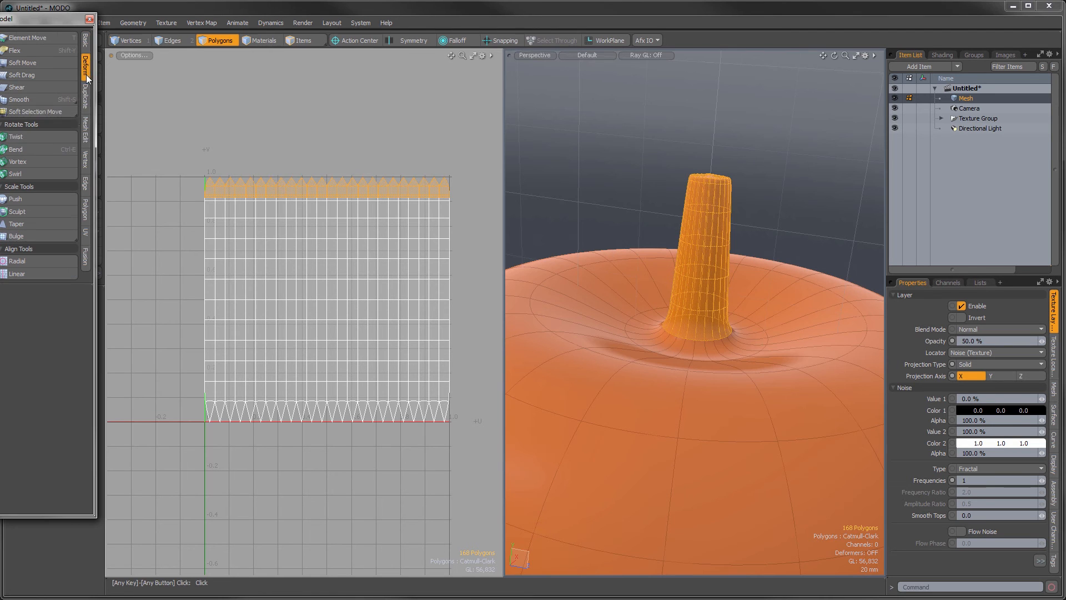
pyautogui.click(28, 153)
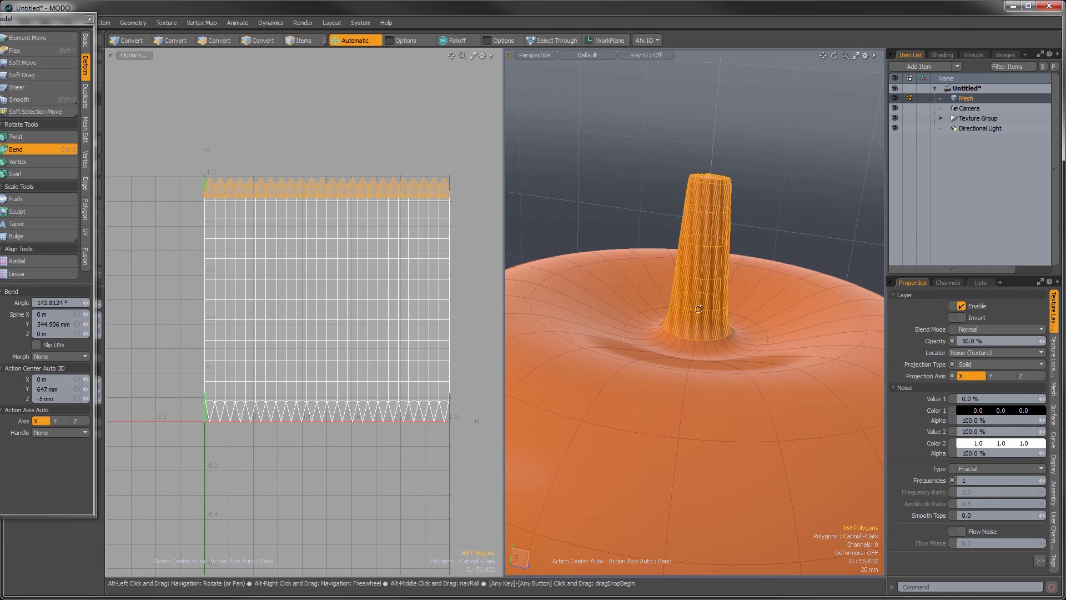
pyautogui.keyDown('alt'); pyautogui.moveTo(690, 305); pyautogui.dragTo(679, 343); pyautogui.keyUp('alt')
pyautogui.press('q')
# Twist the bent stem by -16° about the Y axis with a Linear falloff running along its length
pyautogui.keyDown('alt'); pyautogui.moveTo(455, 206); pyautogui.dragTo(466, 293); pyautogui.keyUp('alt')
pyautogui.keyDown('alt'); pyautogui.moveTo(666, 236); pyautogui.dragTo(698, 322); pyautogui.keyUp('alt')
pyautogui.scroll(-3, 716, 311)
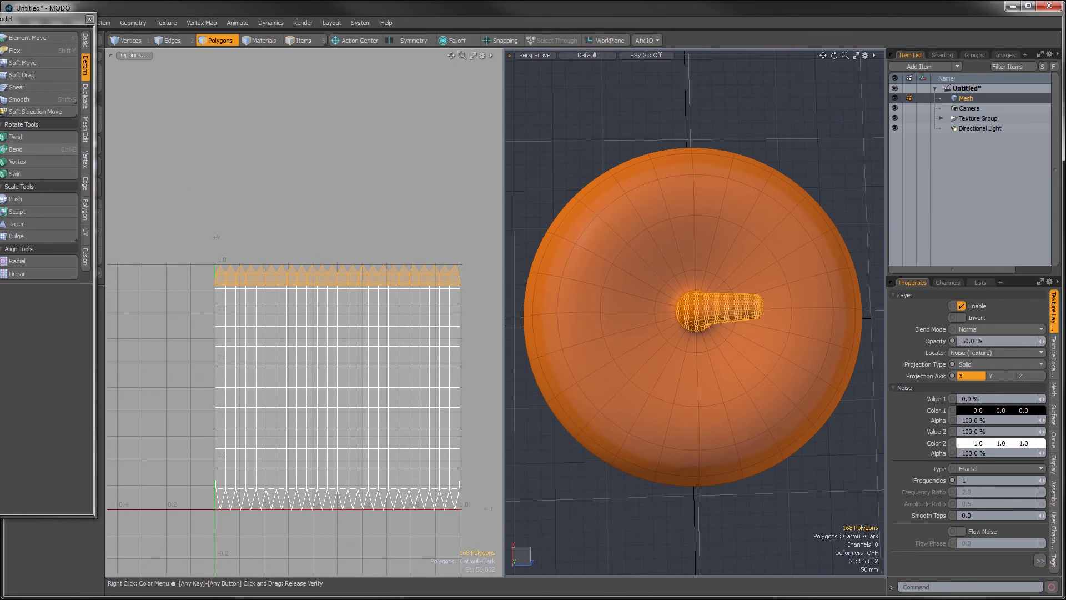
pyautogui.click(15, 136)
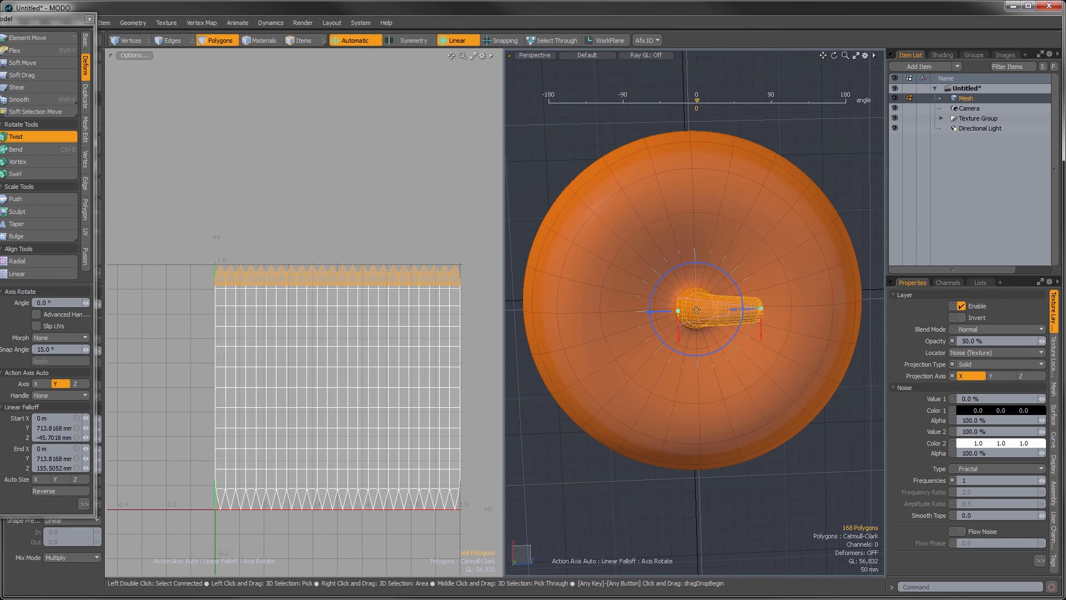
pyautogui.moveTo(727, 334)
pyautogui.mouseDown()
pyautogui.moveTo(725, 311)
pyautogui.moveTo(709, 319)
pyautogui.moveTo(730, 316)
pyautogui.mouseUp()
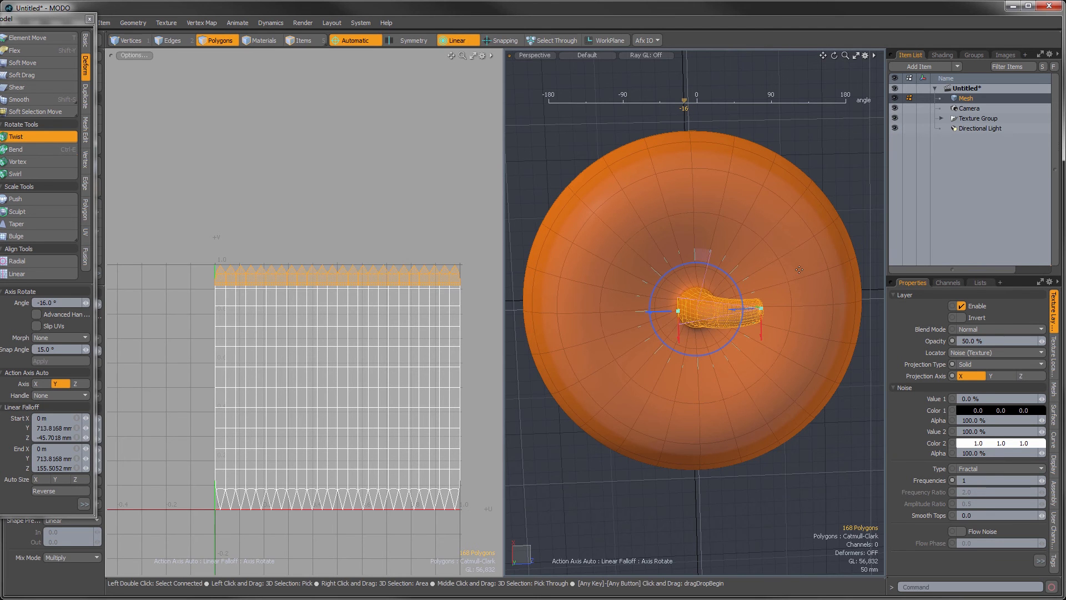
pyautogui.press('q')
# Run a render preview and examine the displaced pumpkin and its curved stem from several angles, closing the preview when done
pyautogui.keyDown('alt'); pyautogui.moveTo(778, 233); pyautogui.dragTo(694, 311); pyautogui.keyUp('alt')
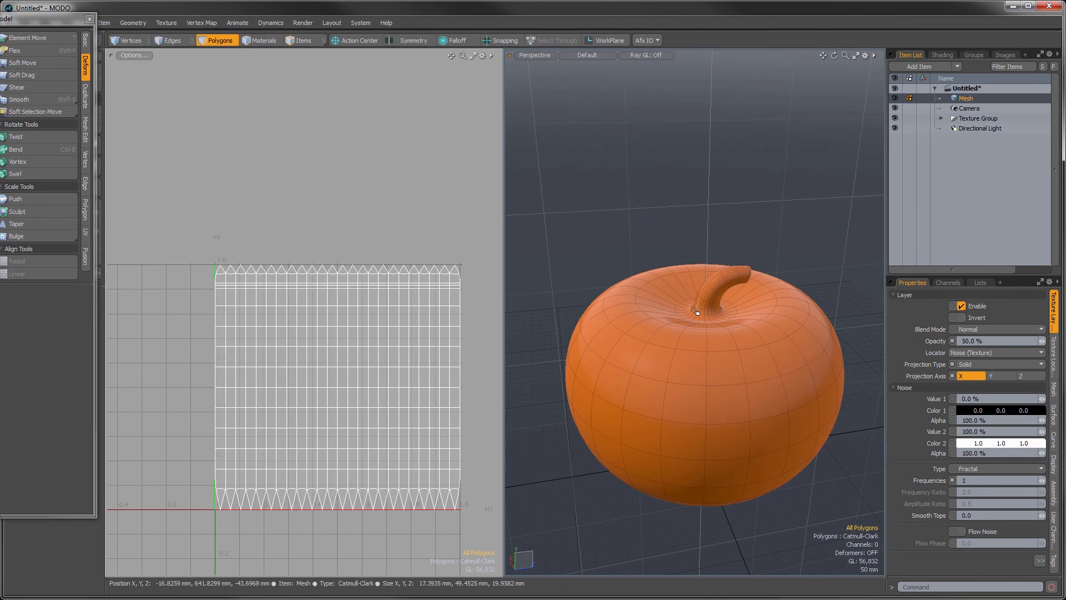
pyautogui.press('F8')
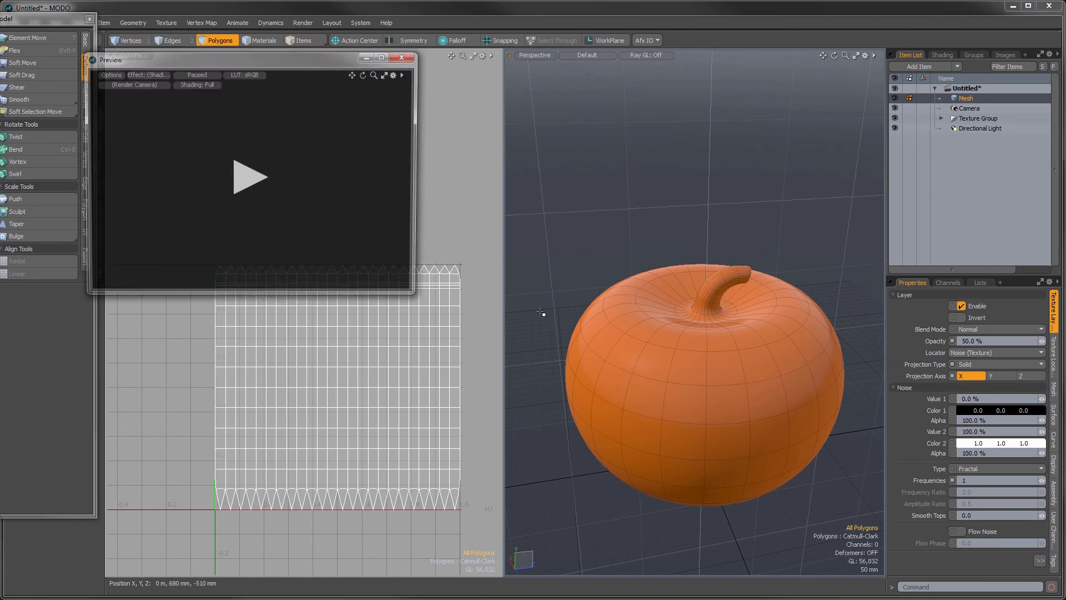
pyautogui.click(263, 199)
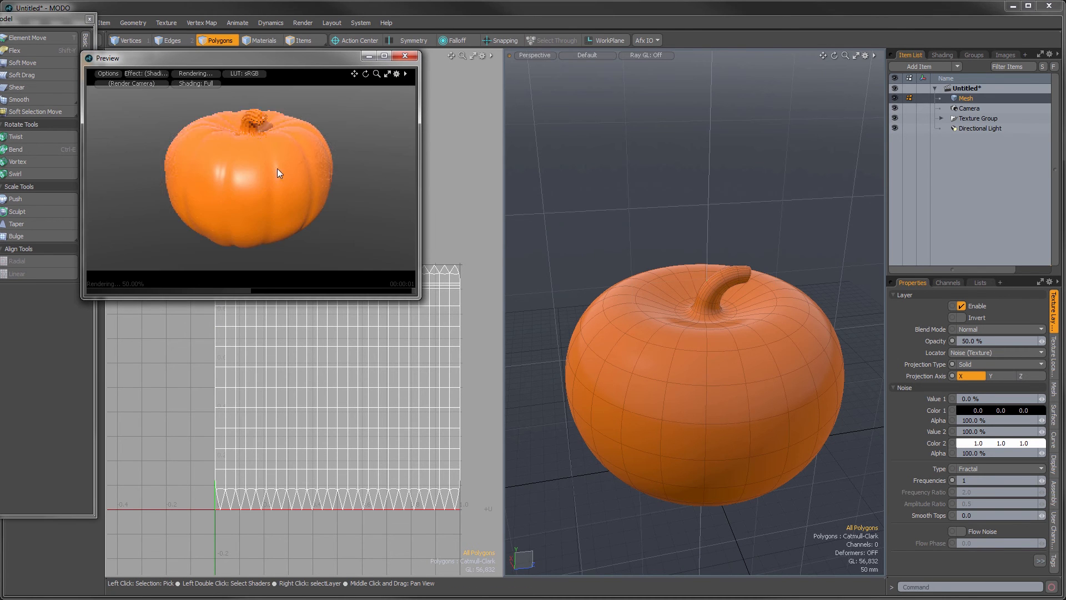
pyautogui.keyDown('alt'); pyautogui.moveTo(280, 146); pyautogui.dragTo(206, 149); pyautogui.keyUp('alt')
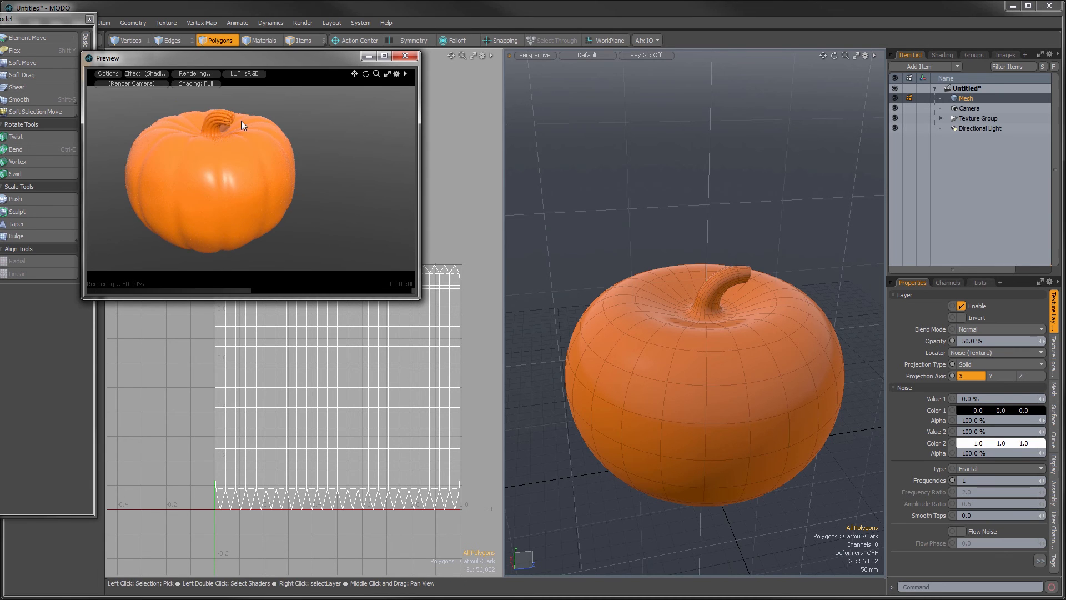
pyautogui.keyDown('alt'); pyautogui.moveTo(209, 185); pyautogui.dragTo(268, 150); pyautogui.keyUp('alt')
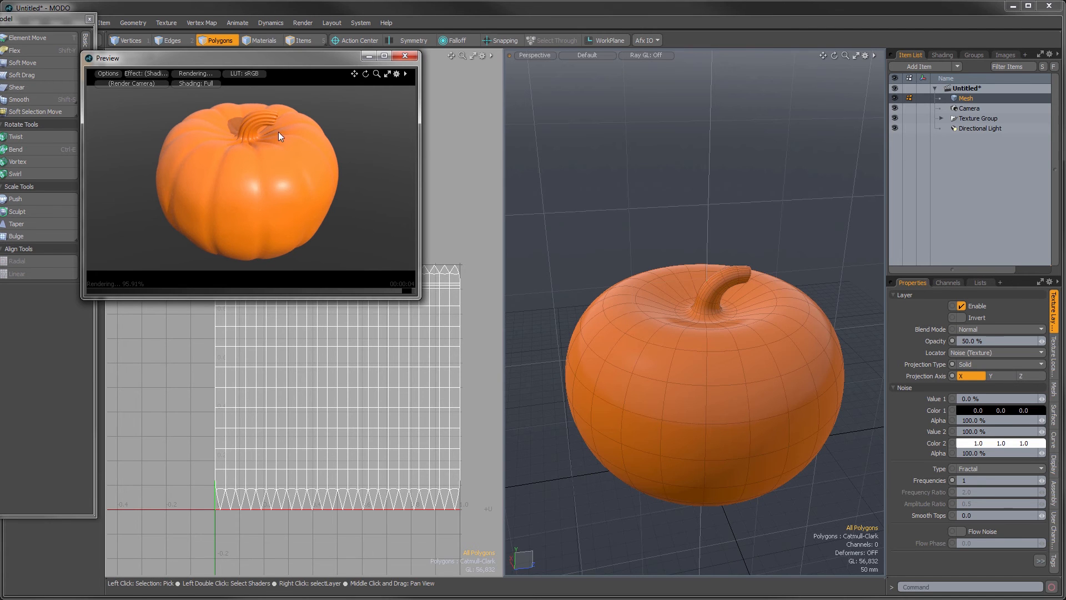
pyautogui.click(404, 56)
# Select a polygon loop on the stem and extend the selection over the entire stem down to its base ring
pyautogui.keyDown('ctrl'); pyautogui.keyDown('alt'); pyautogui.moveTo(778, 281); pyautogui.dragTo(800, 263); pyautogui.keyUp('alt'); pyautogui.keyUp('ctrl')
pyautogui.moveTo(799, 263)
pyautogui.keyDown('alt'); pyautogui.mouseDown()
pyautogui.moveTo(788, 274)
pyautogui.moveTo(758, 262)
pyautogui.mouseUp(); pyautogui.keyUp('alt')
pyautogui.press('l')
pyautogui.hotkey('shift', 'Up')
pyautogui.hotkey('shift', 'Up')
pyautogui.hotkey('shift', 'Up')
pyautogui.hotkey('shift', 'Up')
pyautogui.hotkey('shift', 'Up')
pyautogui.hotkey('shift', 'Up')
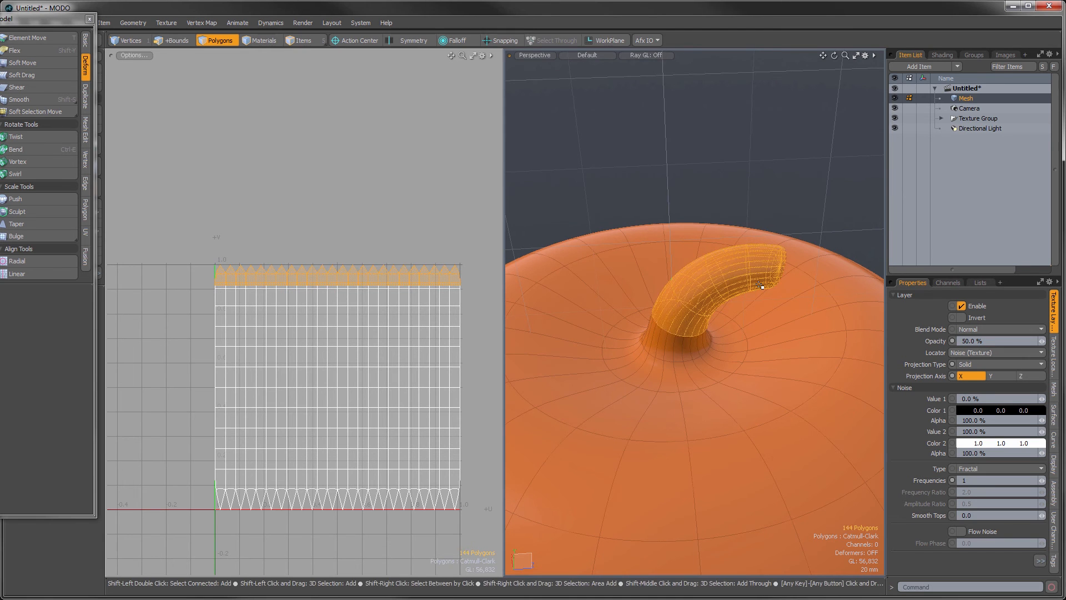
pyautogui.moveTo(767, 313)
pyautogui.keyDown('alt'); pyautogui.mouseDown()
pyautogui.moveTo(728, 319)
pyautogui.moveTo(769, 319)
pyautogui.moveTo(769, 297)
pyautogui.mouseUp(); pyautogui.keyUp('alt')
# Create a weight map named StemColor for the selected stem polygons with an initial value of 1.0
pyautogui.click(979, 283)
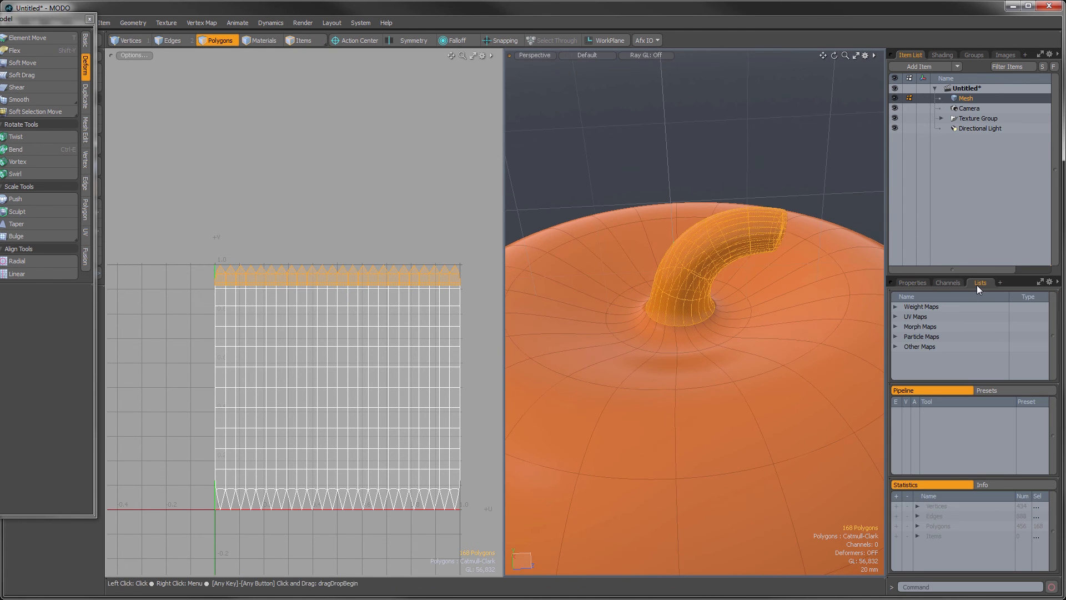
pyautogui.moveTo(925, 274); pyautogui.dragTo(933, 182)
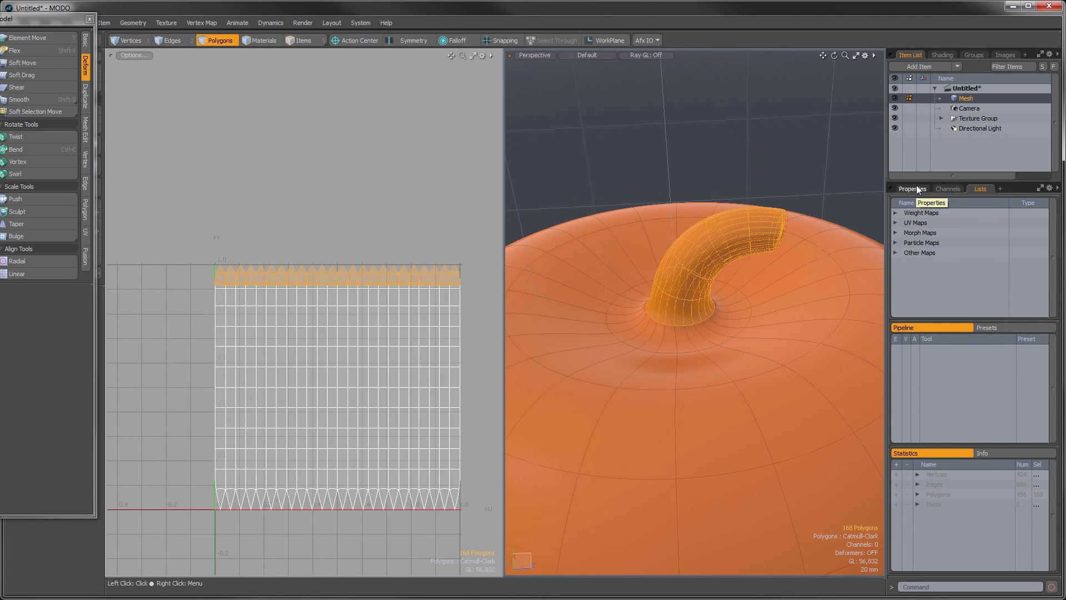
pyautogui.click(895, 213)
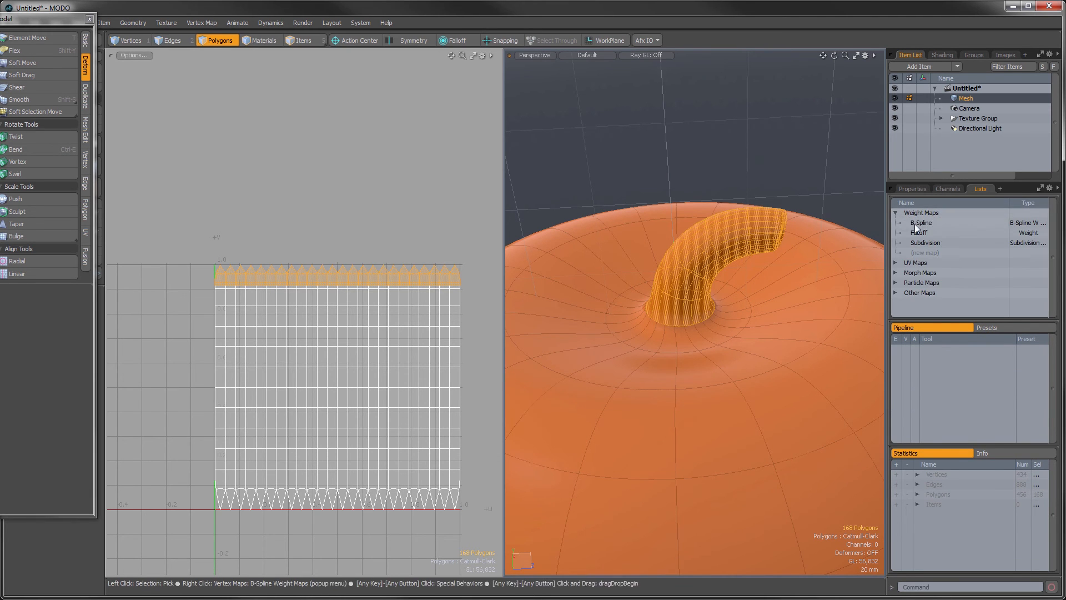
pyautogui.click(926, 253)
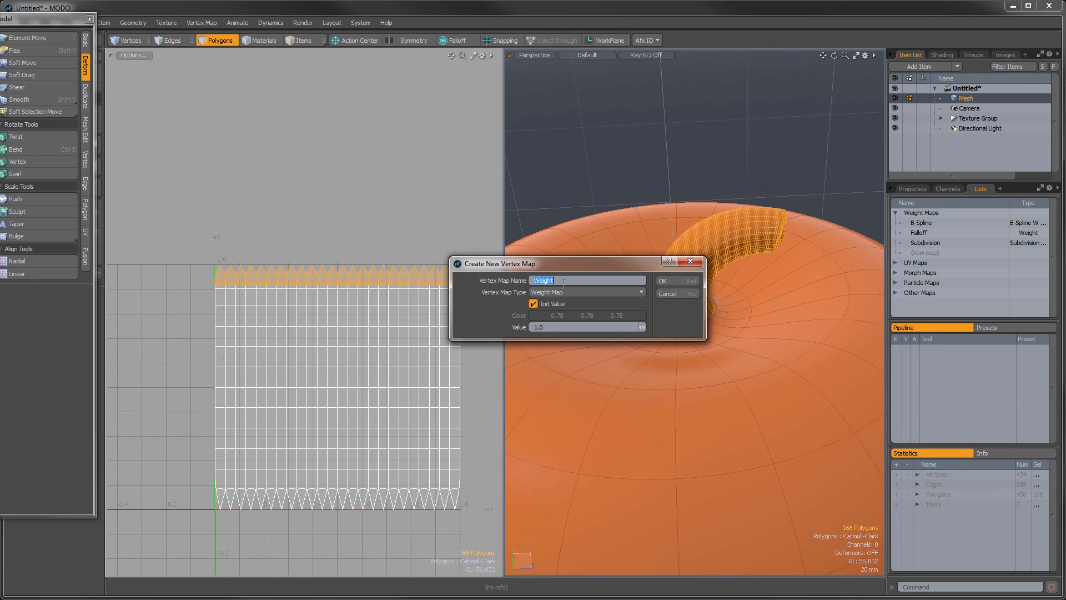
pyautogui.write('StemColor')
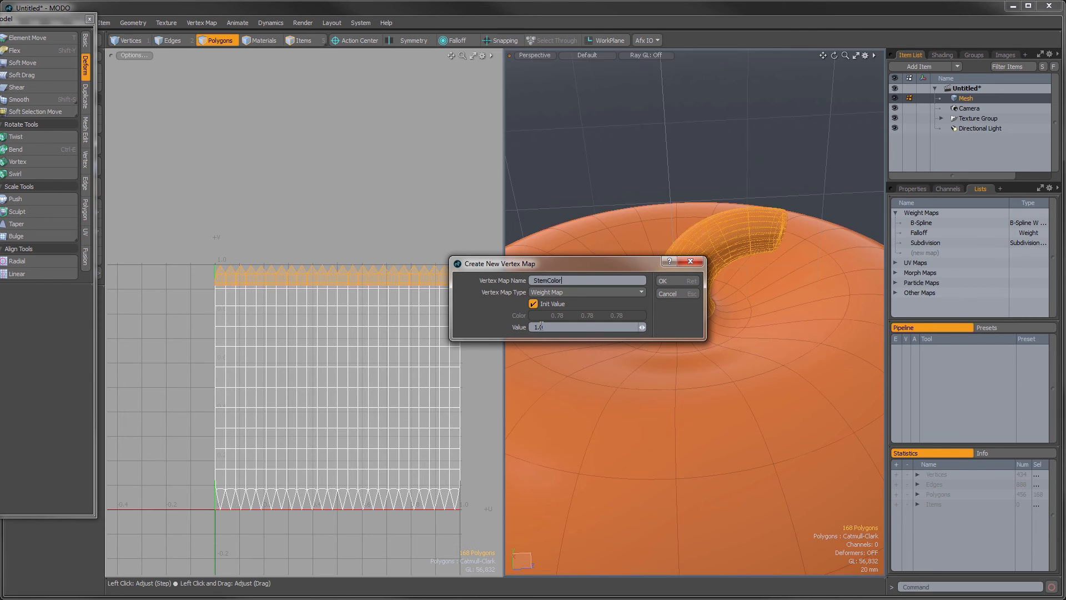
pyautogui.click(672, 281)
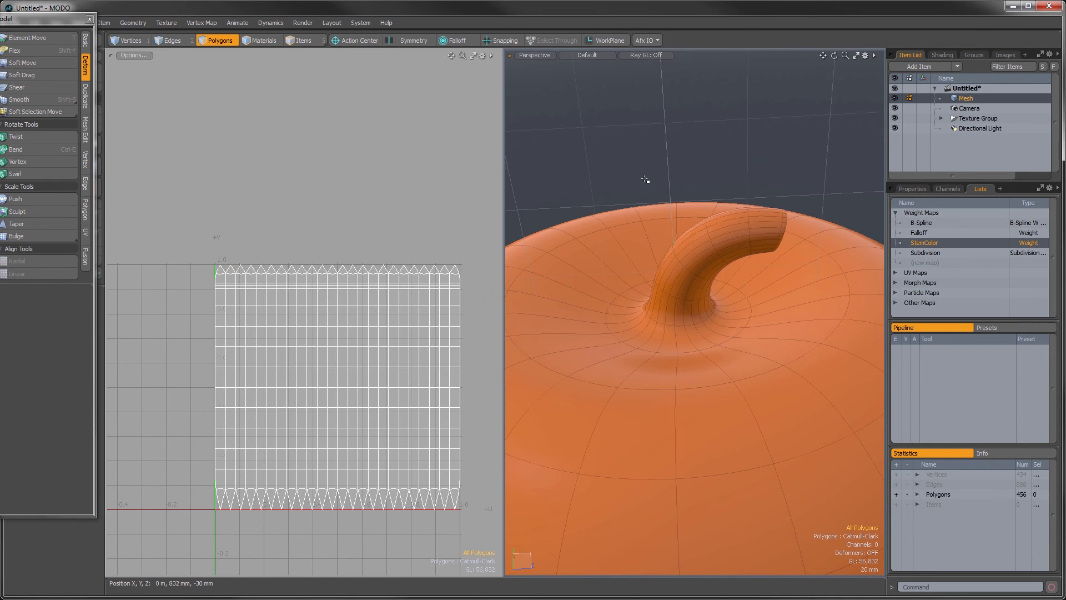
# Check the StemColor weights in Vertex Map shading and return the 3D view to Default shading
pyautogui.click(533, 57)
pyautogui.click(584, 108)
pyautogui.click(583, 57)
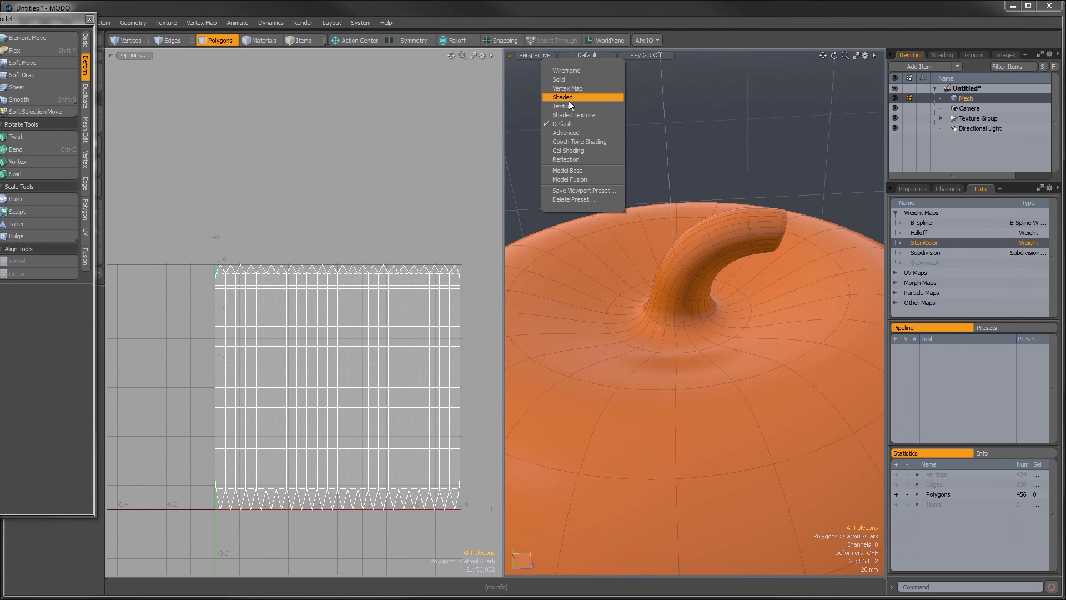
pyautogui.click(569, 88)
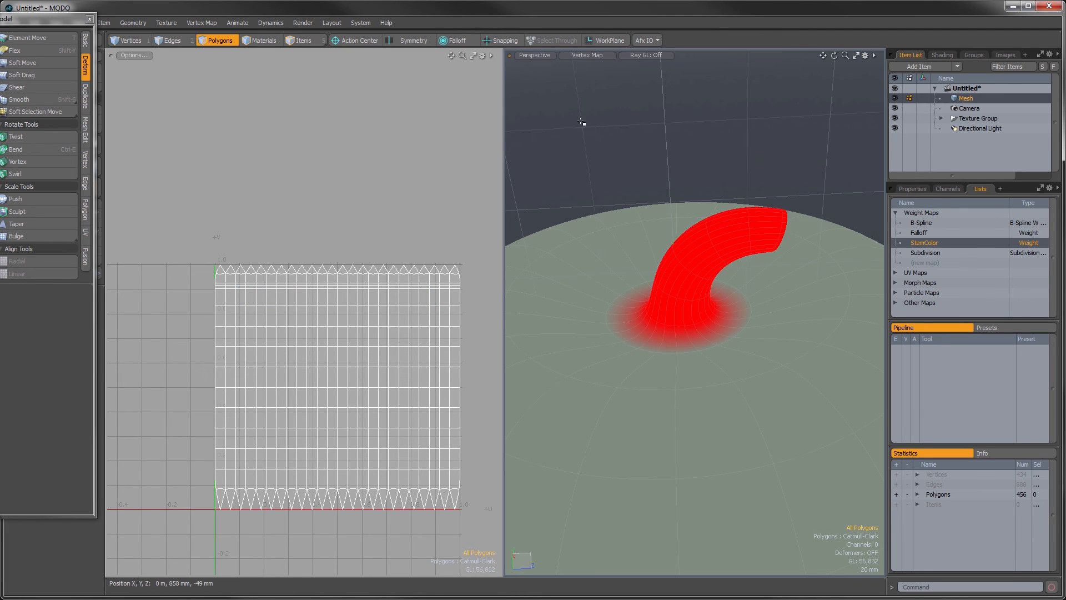
pyautogui.click(598, 56)
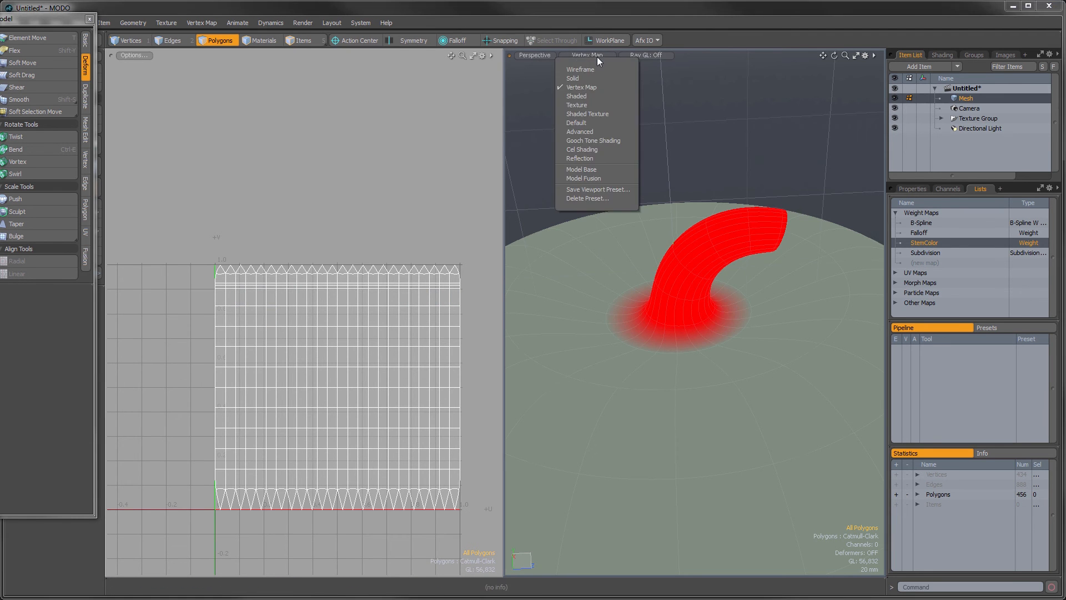
pyautogui.click(591, 122)
# Open the render preview of the whole pumpkin again, start it and place its window beside the 3D model
pyautogui.keyDown('alt'); pyautogui.moveTo(740, 239); pyautogui.dragTo(522, 353); pyautogui.keyUp('alt')
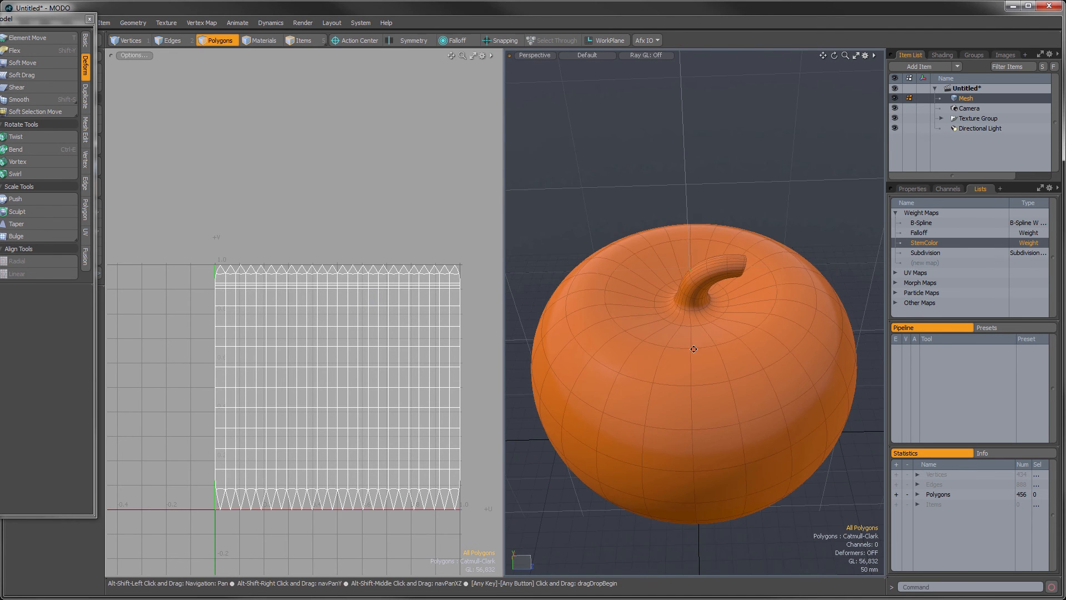
pyautogui.press('F8')
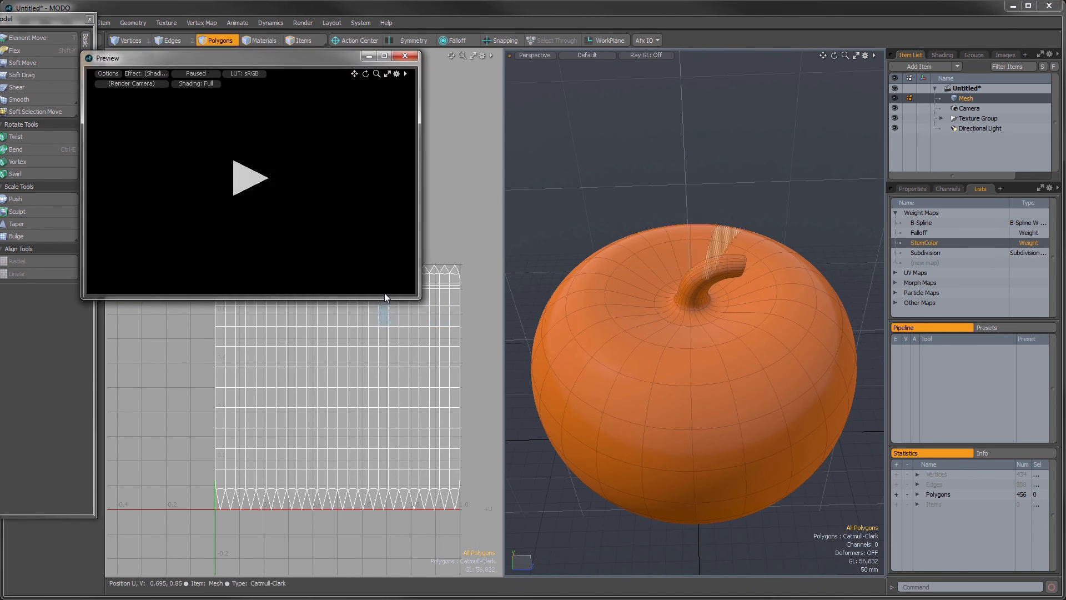
pyautogui.click(249, 178)
pyautogui.moveTo(298, 59); pyautogui.dragTo(460, 81)
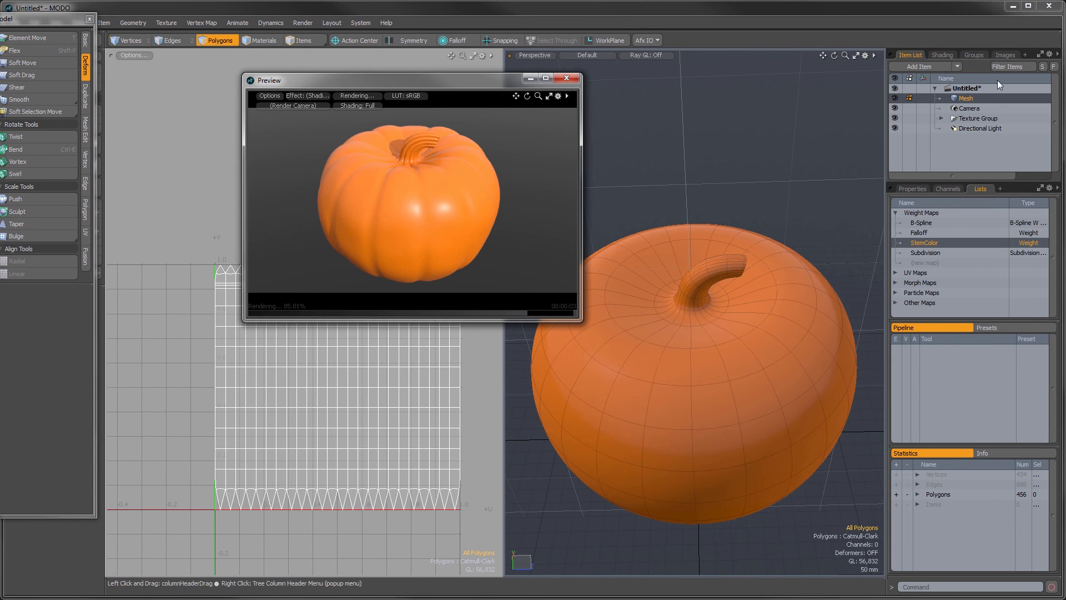
# Add a Constant processing layer to the Pumpkin material group in the Shader Tree
pyautogui.click(939, 55)
pyautogui.moveTo(947, 182); pyautogui.dragTo(947, 243)
pyautogui.click(945, 141)
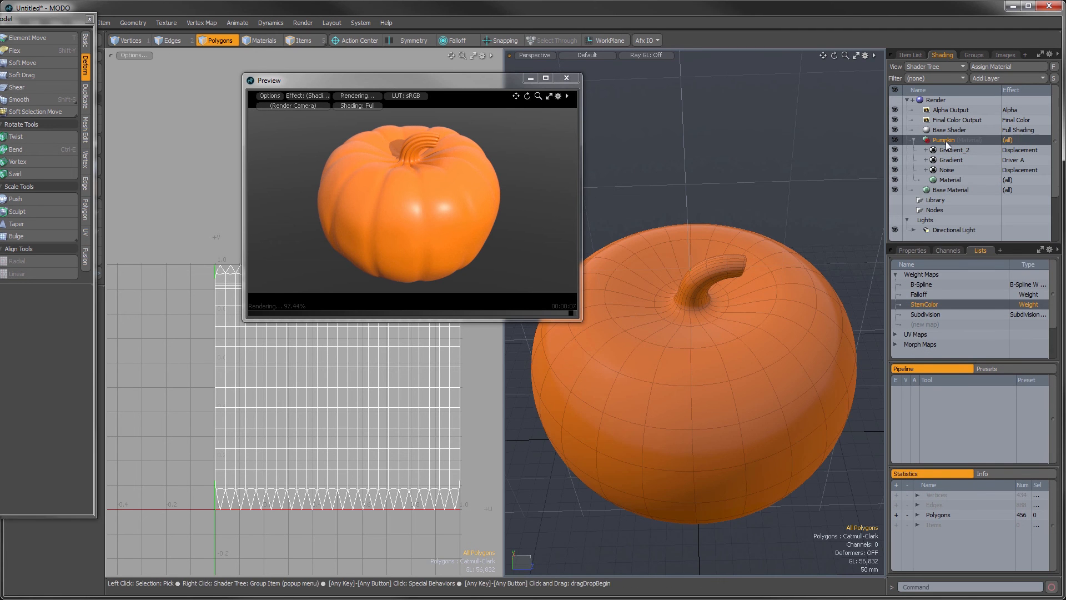
pyautogui.click(990, 78)
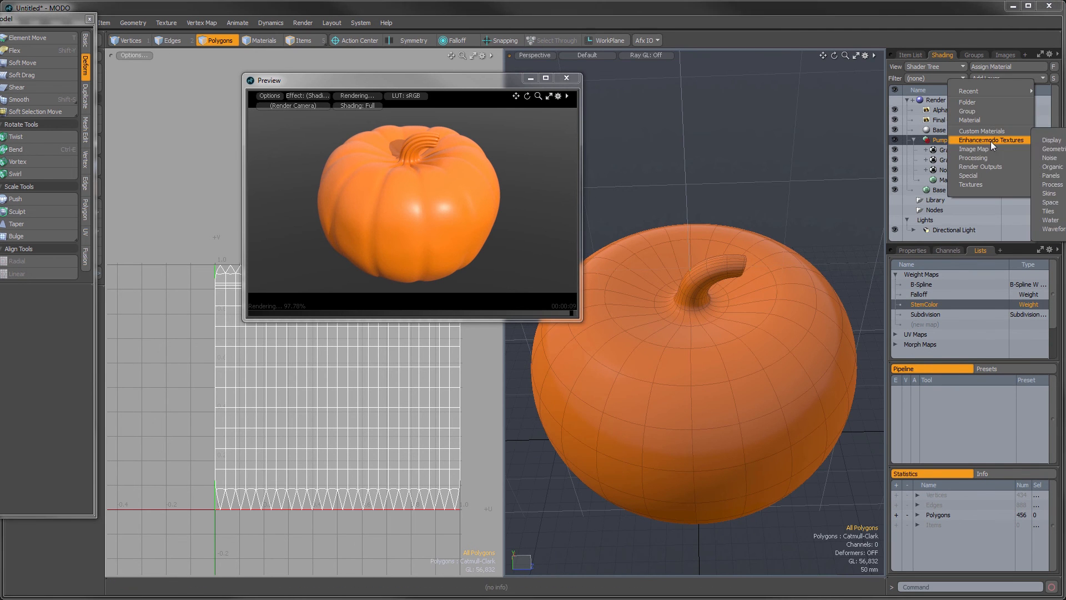
pyautogui.moveTo(989, 156)
pyautogui.click(1052, 158)
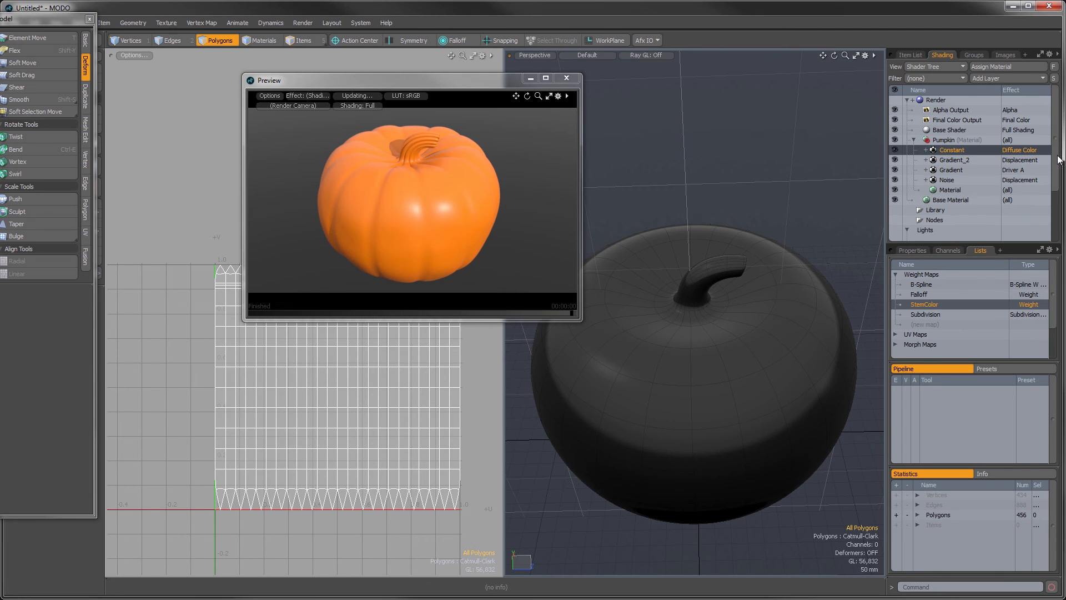
# Set the Constant layer's color to a dark green of 0.07, 0.14, 0.03
pyautogui.click(913, 251)
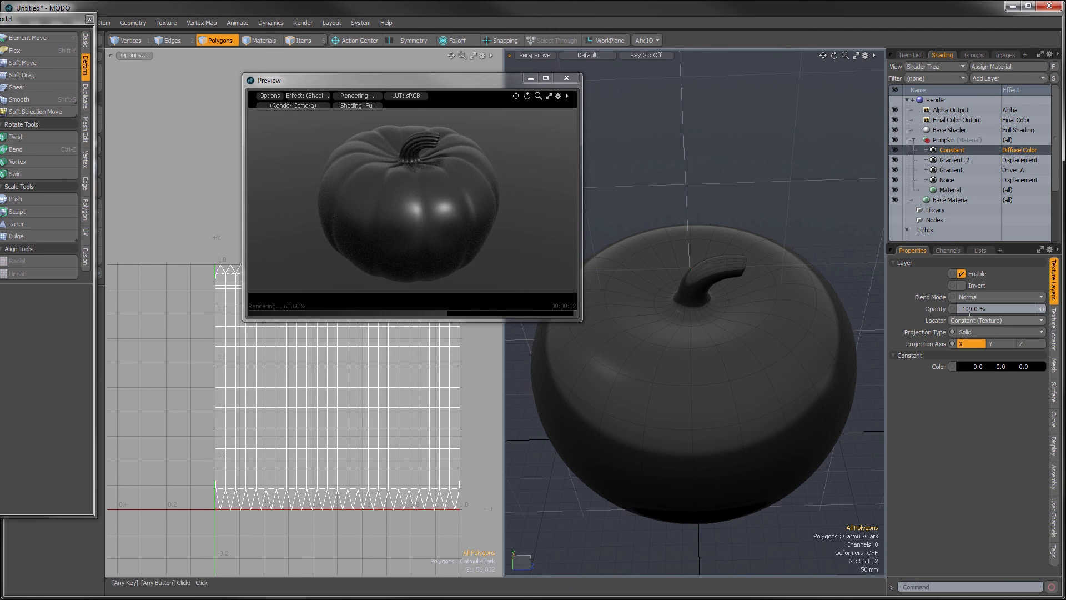
pyautogui.click(963, 366)
pyautogui.moveTo(683, 382); pyautogui.dragTo(592, 395)
pyautogui.moveTo(611, 305)
pyautogui.mouseDown()
pyautogui.moveTo(626, 251)
pyautogui.moveTo(645, 243)
pyautogui.mouseUp()
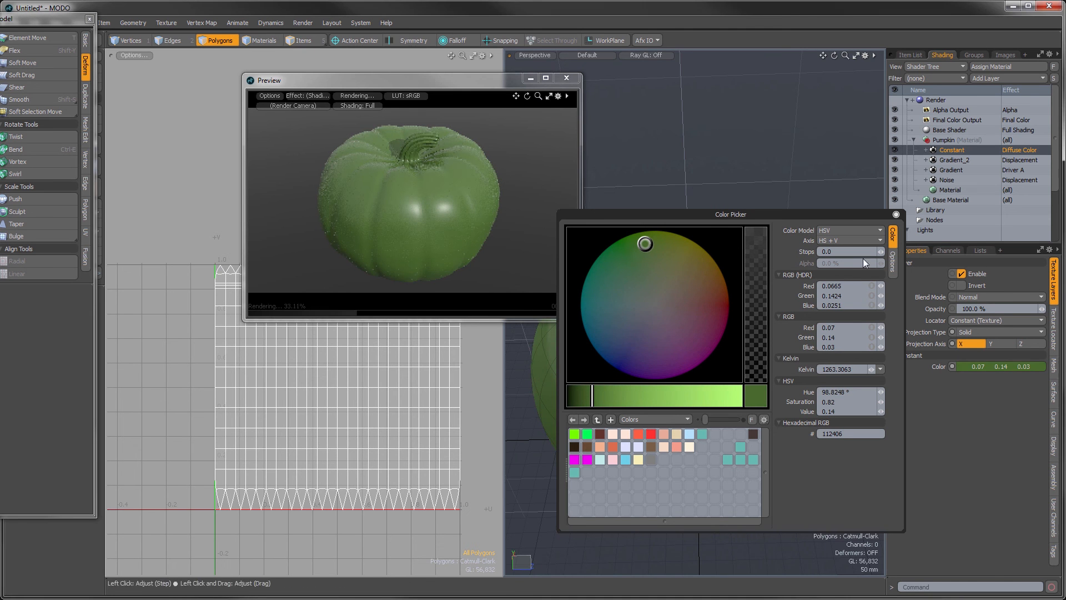
pyautogui.click(896, 214)
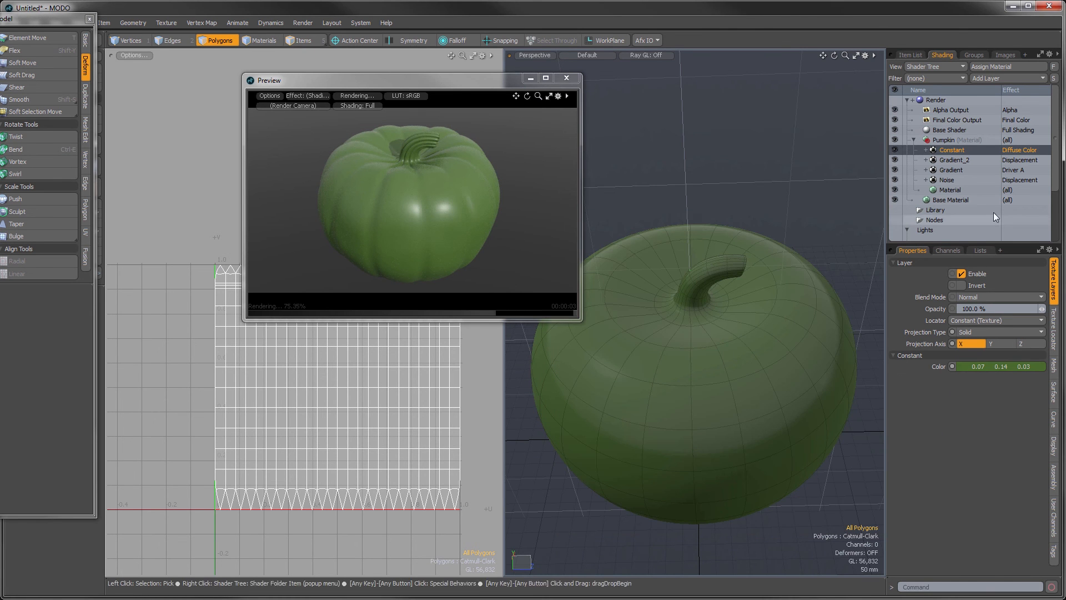
# Add a Weight Map Texture driven by the StemColor map above the Constant layer
pyautogui.click(986, 80)
pyautogui.moveTo(984, 92)
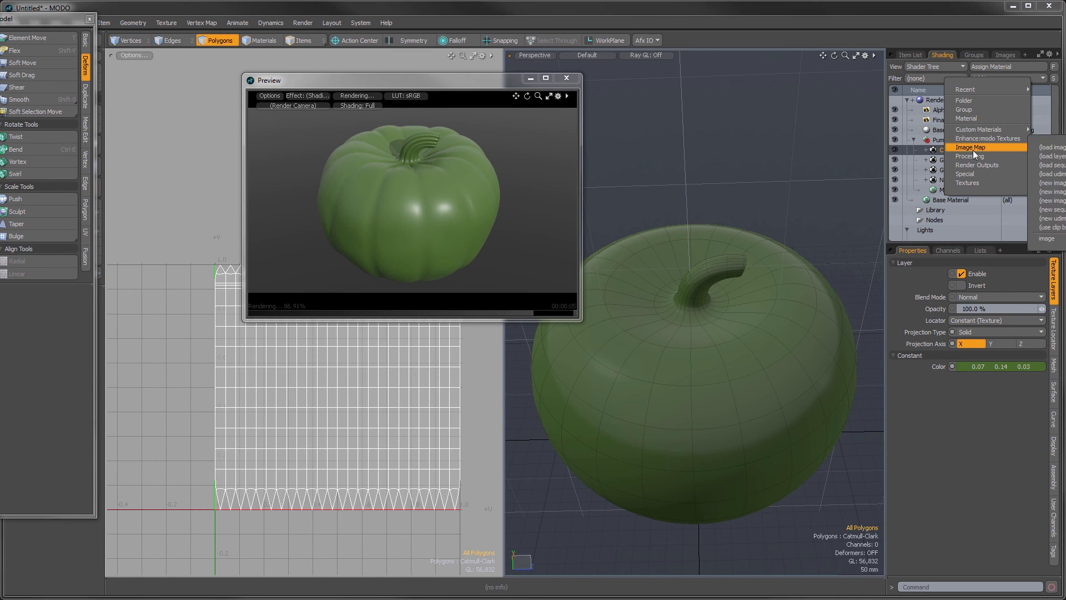
pyautogui.moveTo(969, 174)
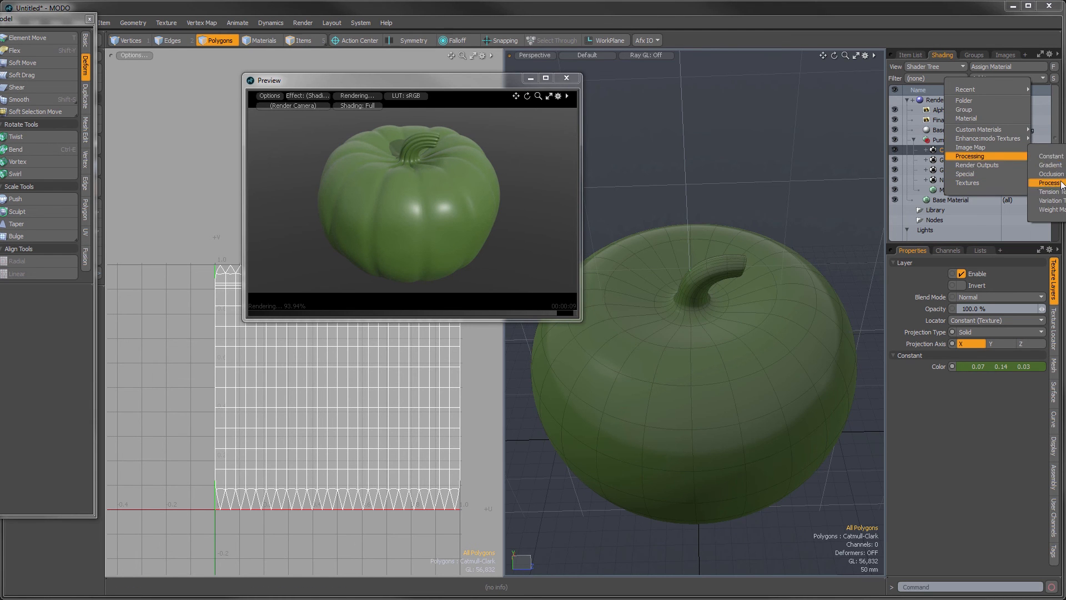
pyautogui.click(1051, 209)
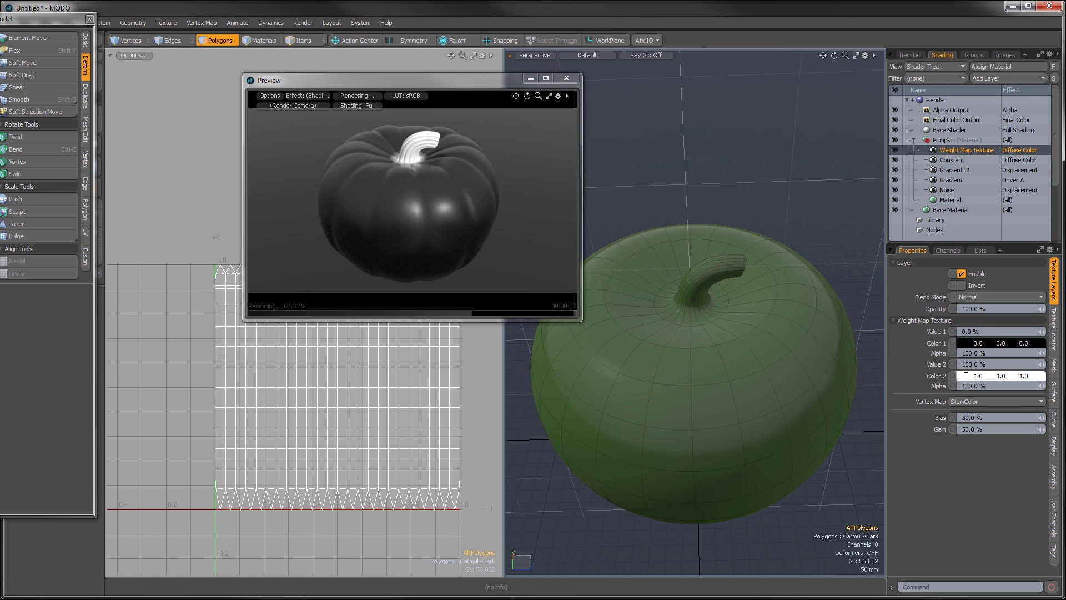
# Turn the Weight Map Texture into a layer mask for the Constant so only the stem is green, and inspect the stem in the preview
pyautogui.click(1014, 151)
pyautogui.moveTo(994, 202)
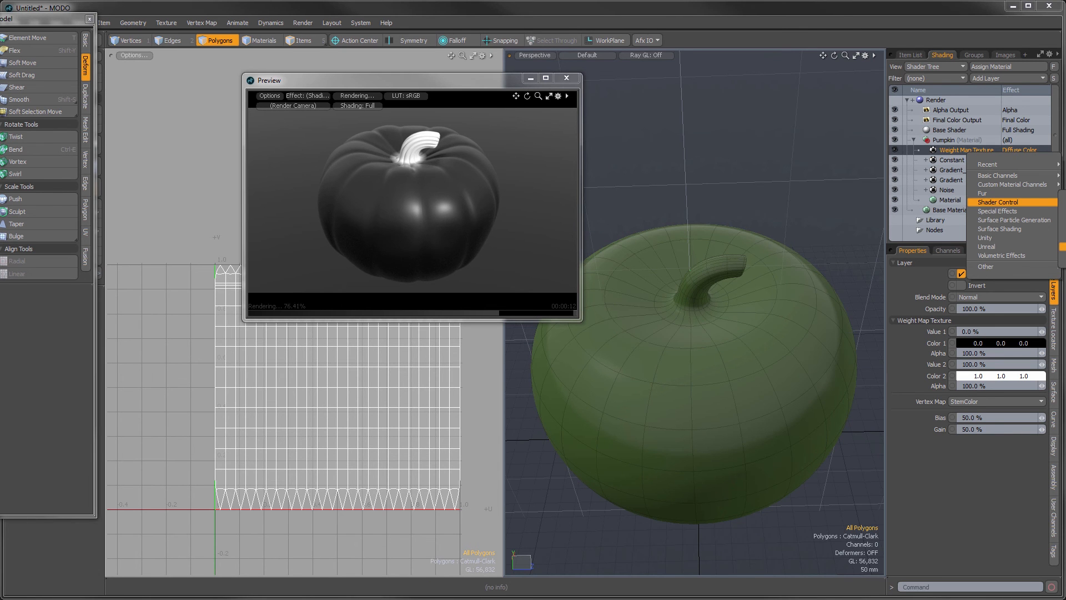
pyautogui.click(1063, 246)
pyautogui.moveTo(944, 147); pyautogui.dragTo(952, 159)
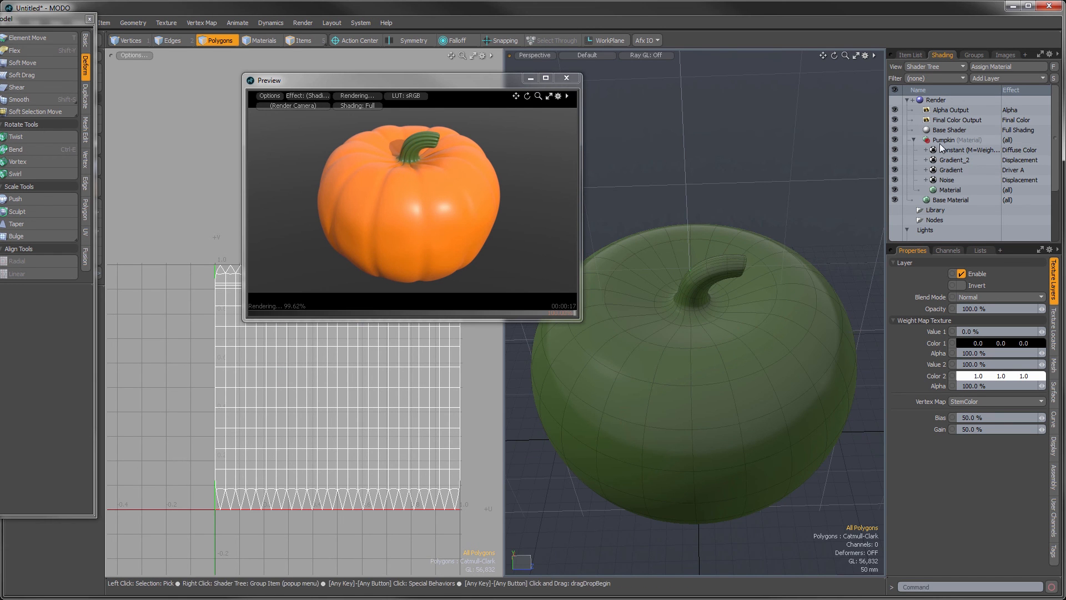
pyautogui.keyDown('ctrl'); pyautogui.keyDown('alt'); pyautogui.moveTo(439, 146); pyautogui.dragTo(420, 193); pyautogui.keyUp('alt'); pyautogui.keyUp('ctrl')
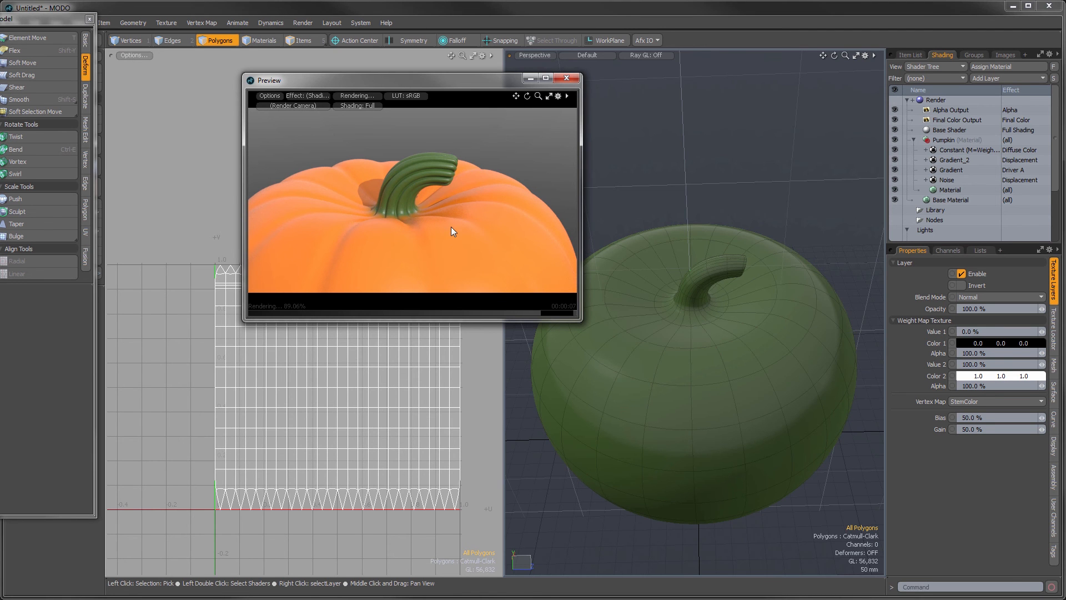
# Add a second Weight Map Texture using the StemColor map to the Pumpkin material group
pyautogui.click(948, 141)
pyautogui.click(991, 77)
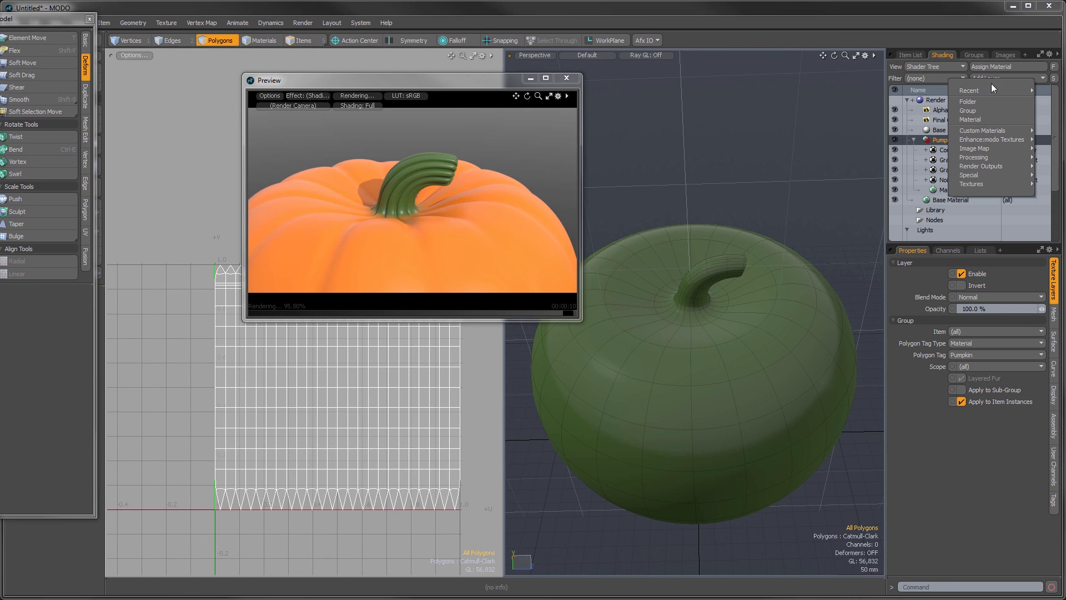
pyautogui.moveTo(974, 159)
pyautogui.moveTo(995, 90)
pyautogui.click(1054, 91)
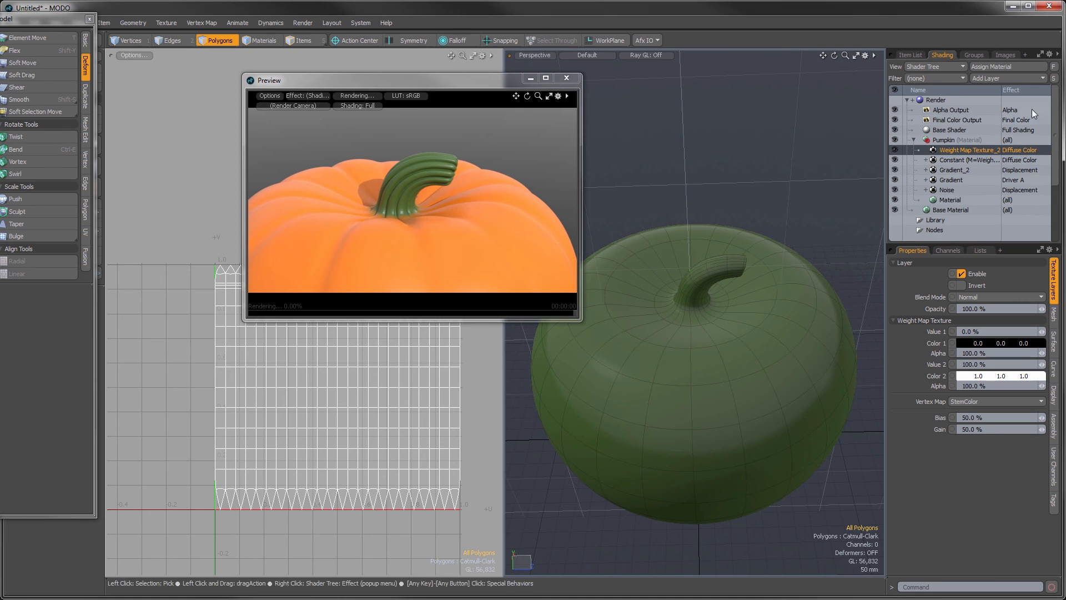
# Change the new Weight Map Texture's effect to Layer Mask and make it the mask of the Gradient_2 displacement layer
pyautogui.rightClick(1004, 150)
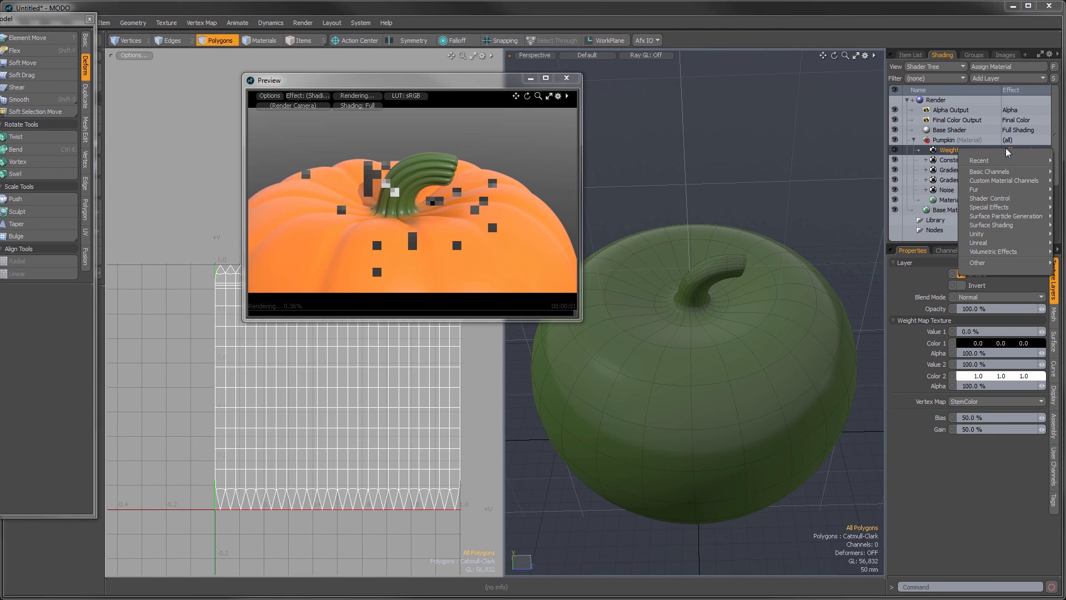
pyautogui.click(992, 170)
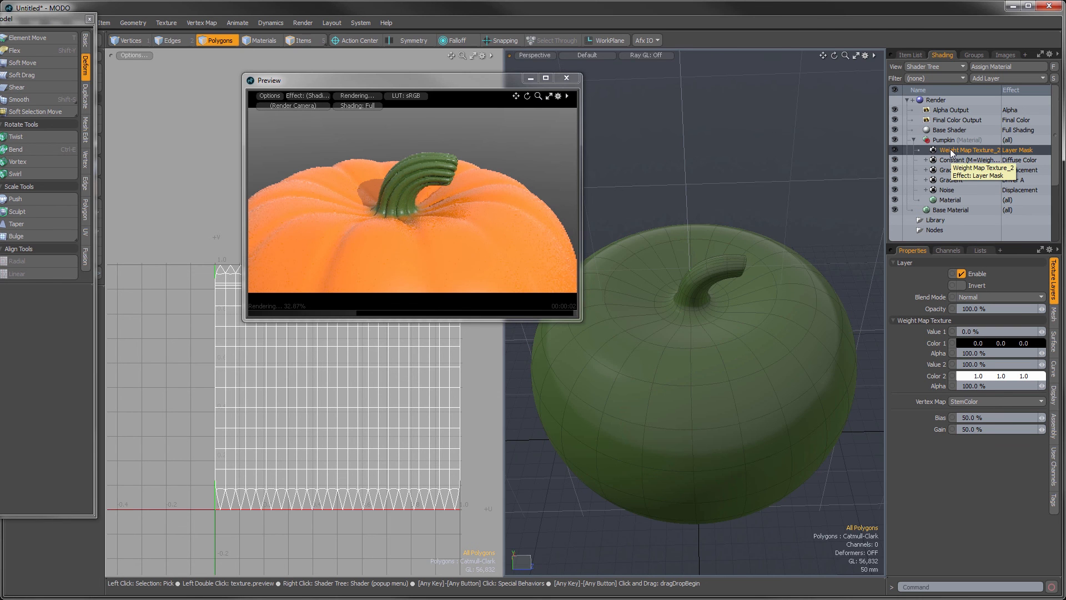
pyautogui.moveTo(951, 149); pyautogui.dragTo(954, 152)
pyautogui.moveTo(955, 168); pyautogui.dragTo(954, 169, button='right')
pyautogui.press('Return')
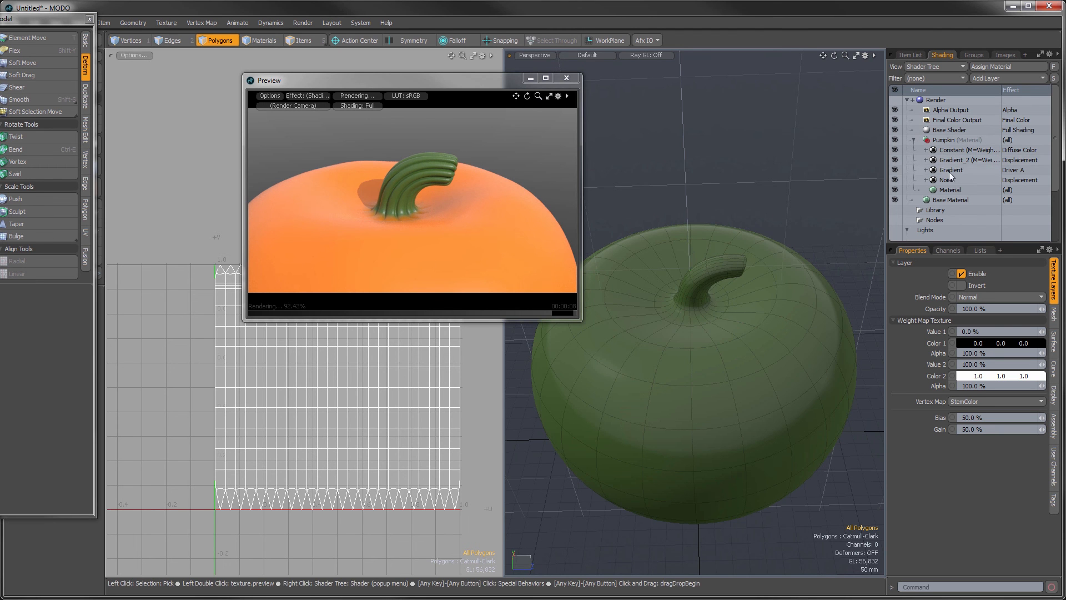
# Invert the weight map mask on Gradient_2 and lower its opacity to 60% to soften the stem ribs
pyautogui.click(926, 160)
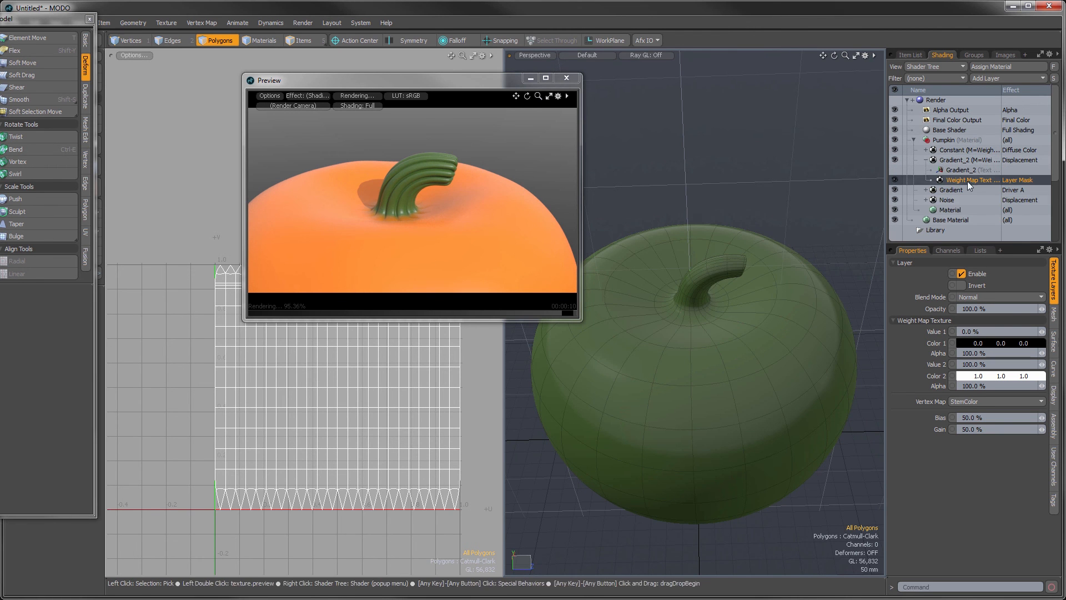
pyautogui.click(967, 286)
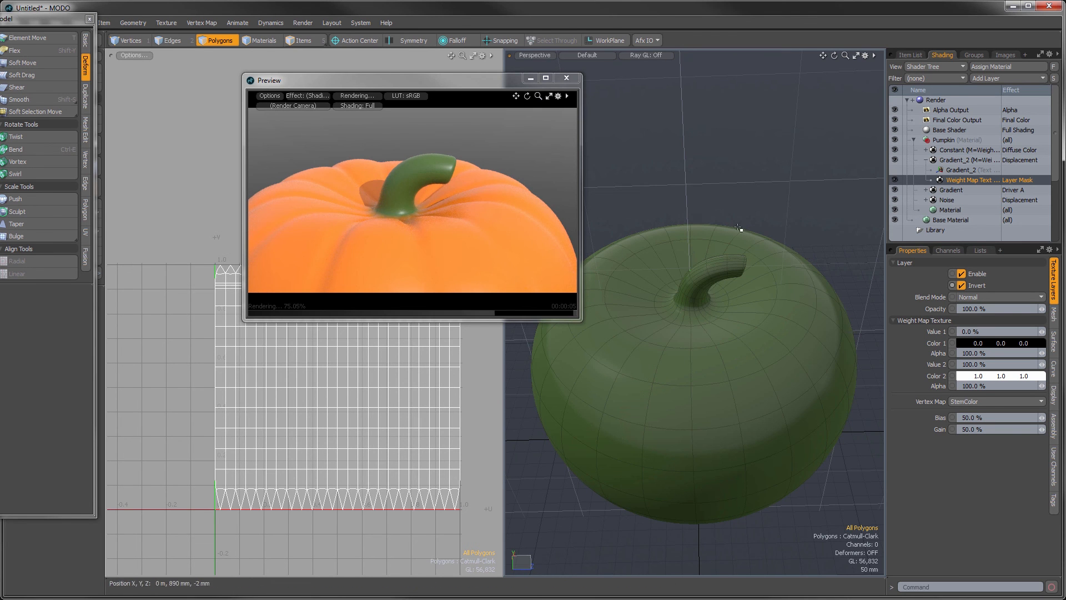
pyautogui.moveTo(993, 309); pyautogui.dragTo(937, 309)
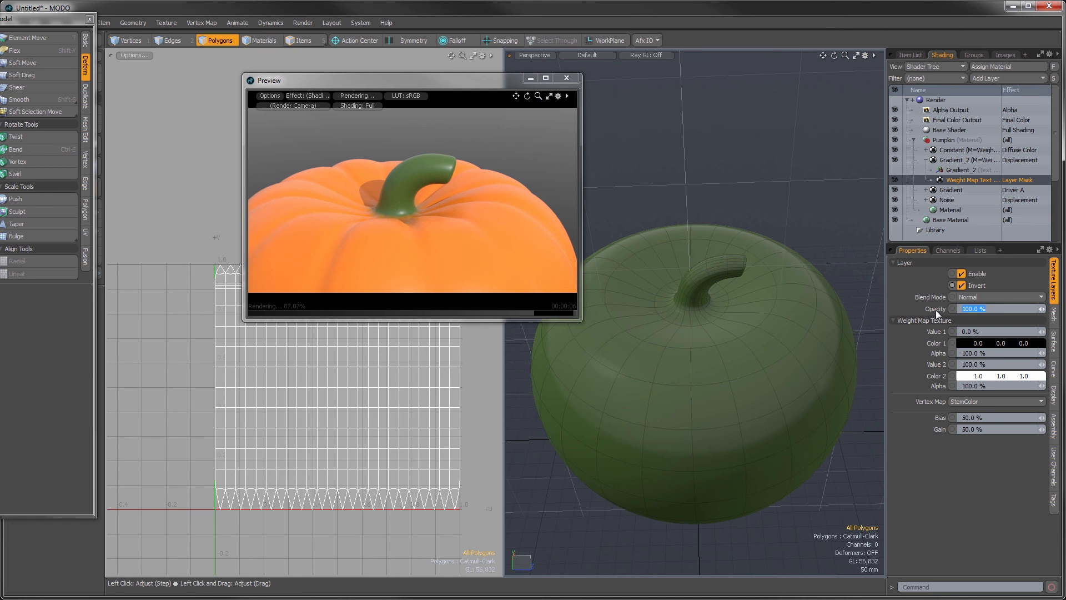
pyautogui.write('60')
pyautogui.press('Return')
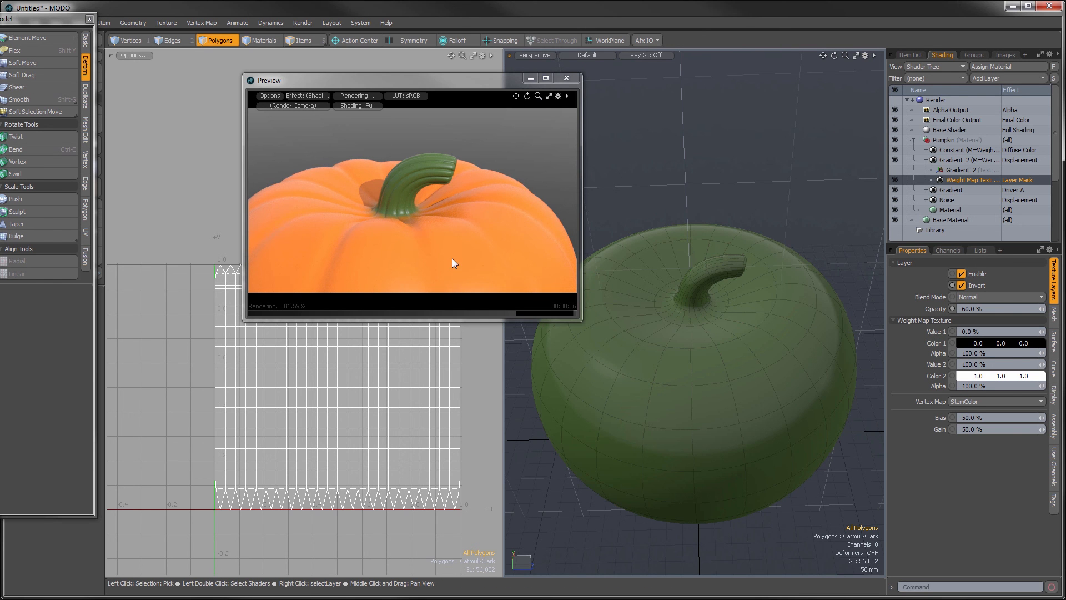
pyautogui.keyDown('ctrl'); pyautogui.keyDown('alt'); pyautogui.moveTo(449, 232); pyautogui.dragTo(355, 232); pyautogui.keyUp('alt'); pyautogui.keyUp('ctrl')
pyautogui.keyDown('alt'); pyautogui.keyDown('shift'); pyautogui.moveTo(445, 261); pyautogui.dragTo(407, 236); pyautogui.keyUp('shift'); pyautogui.keyUp('alt')
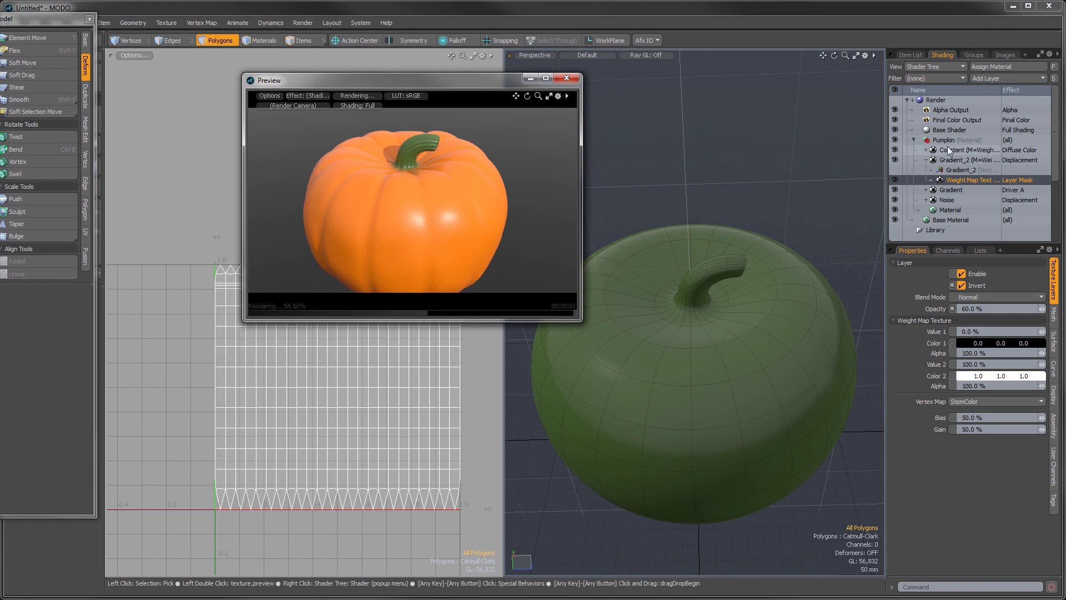
# Add an Enhance:modo Marble Noise texture to the Pumpkin material group
pyautogui.click(948, 141)
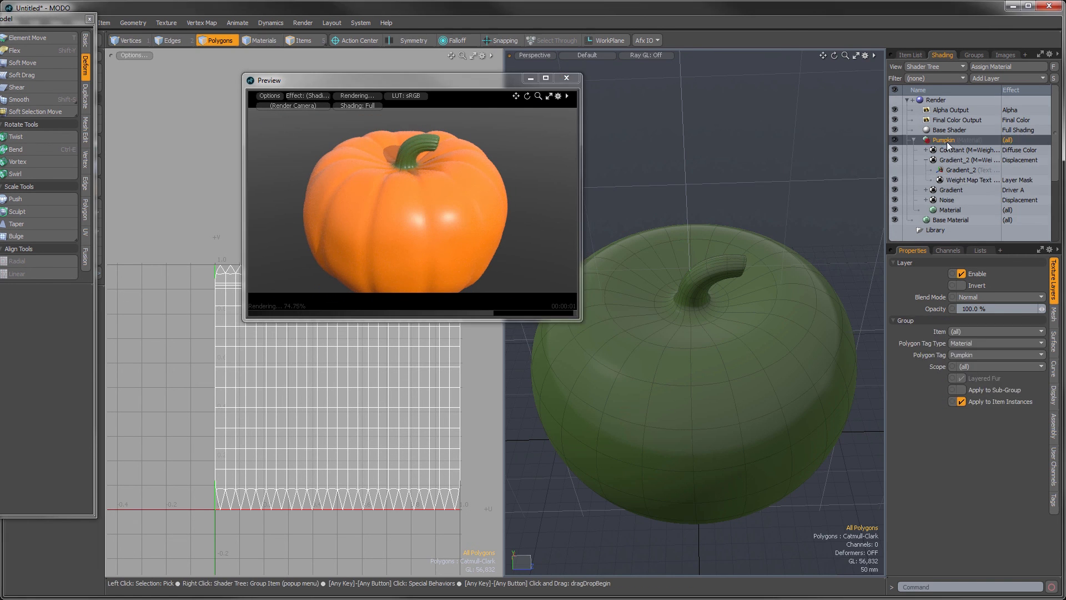
pyautogui.click(990, 78)
pyautogui.moveTo(987, 155)
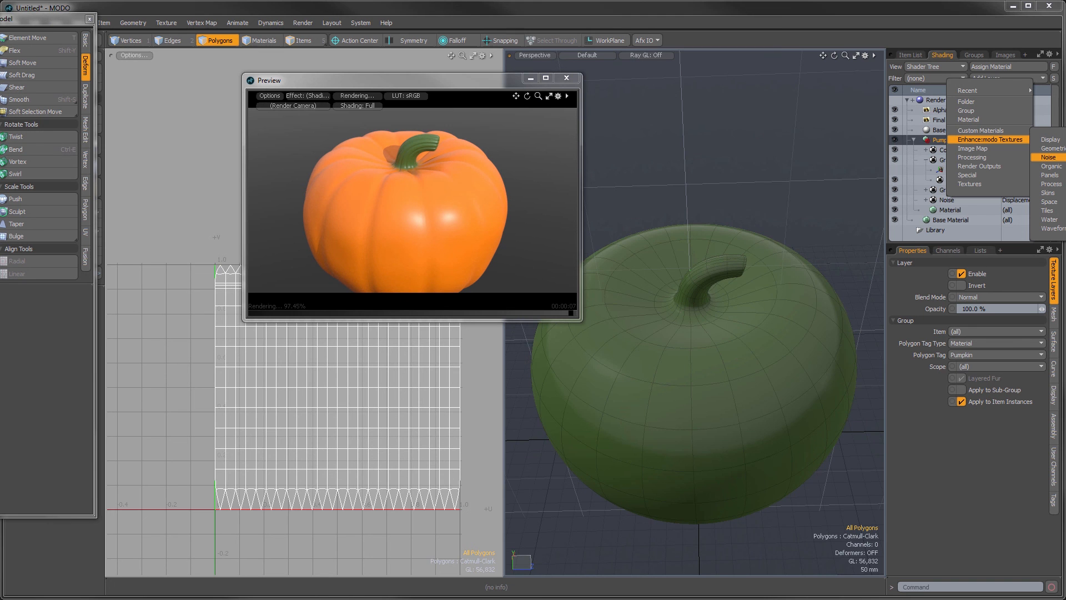
pyautogui.click(1065, 222)
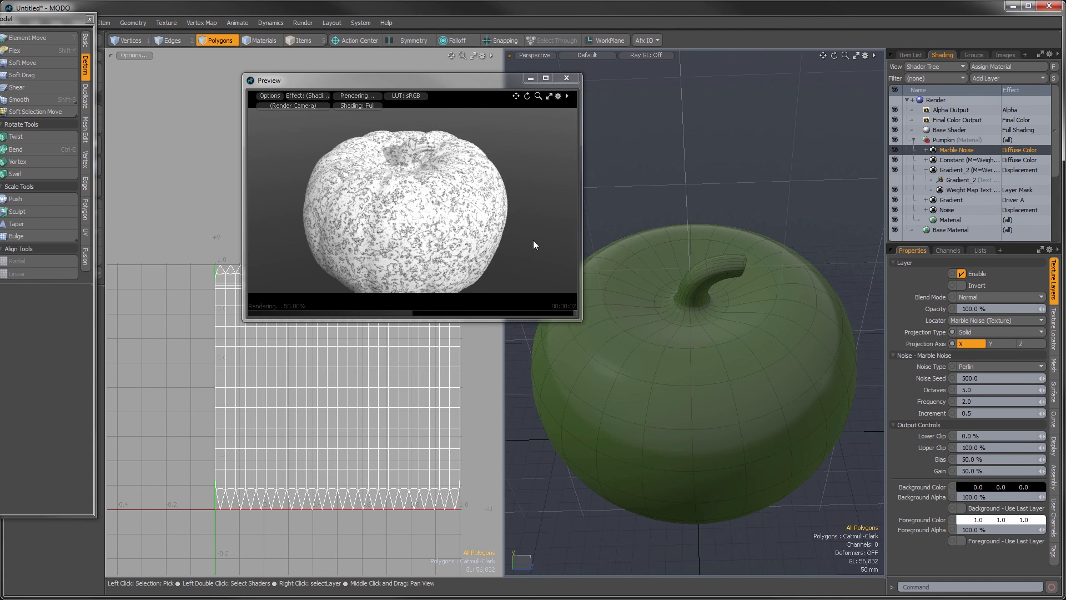
# Stretch the Marble Noise by setting its Y size to 400 mm, and change its effect to Bump
pyautogui.click(1054, 329)
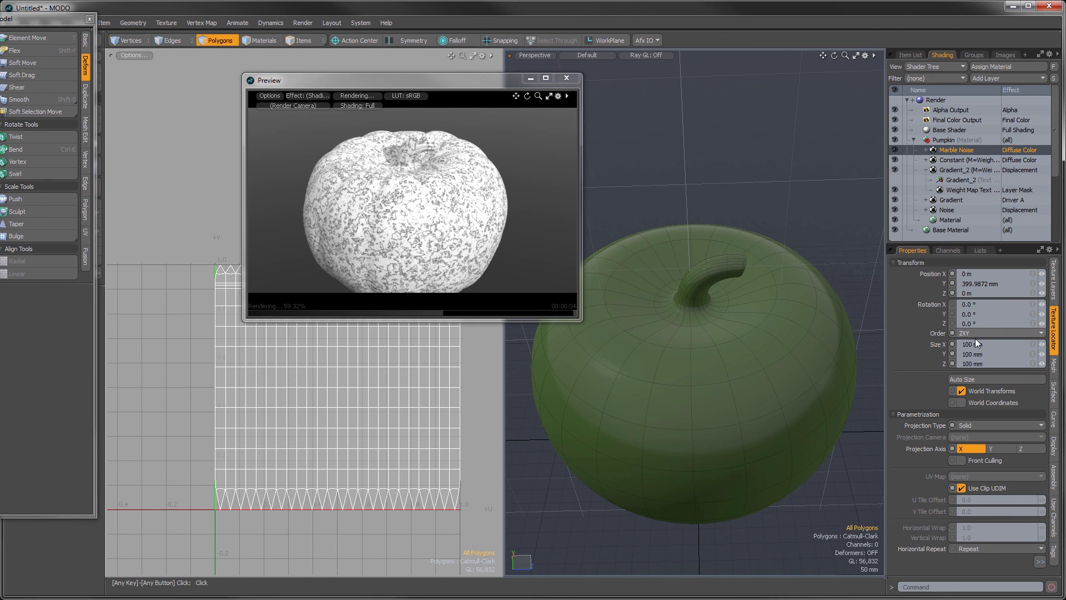
pyautogui.write('400')
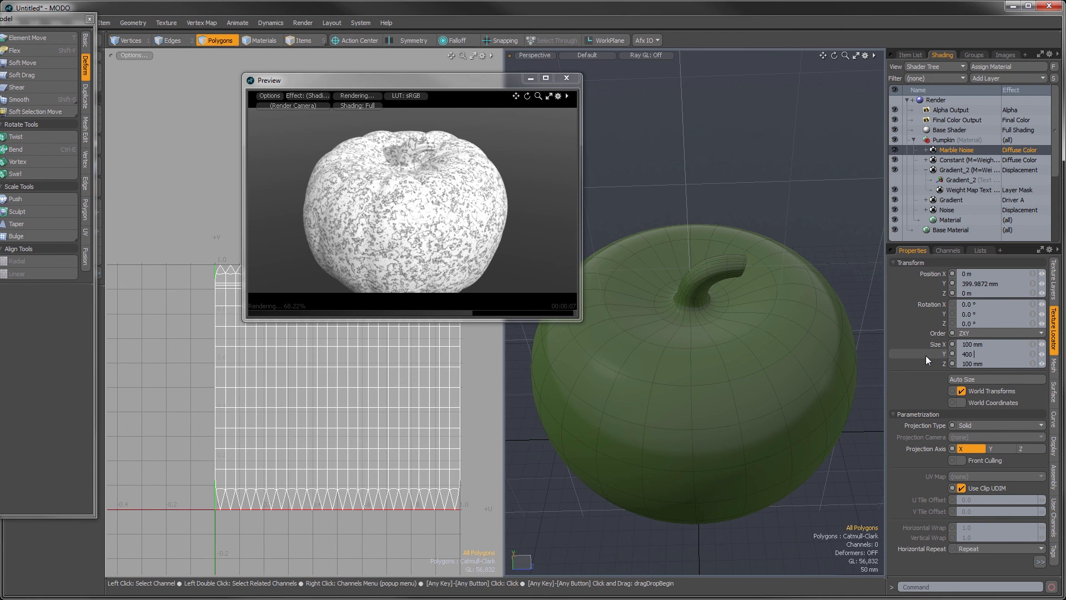
pyautogui.press('Return')
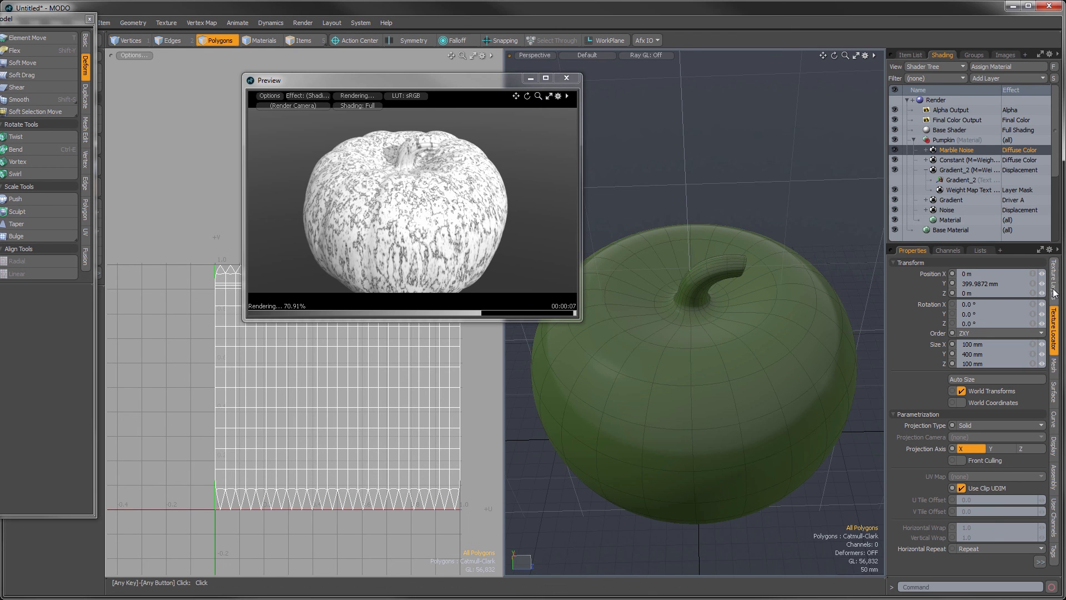
pyautogui.click(1014, 148)
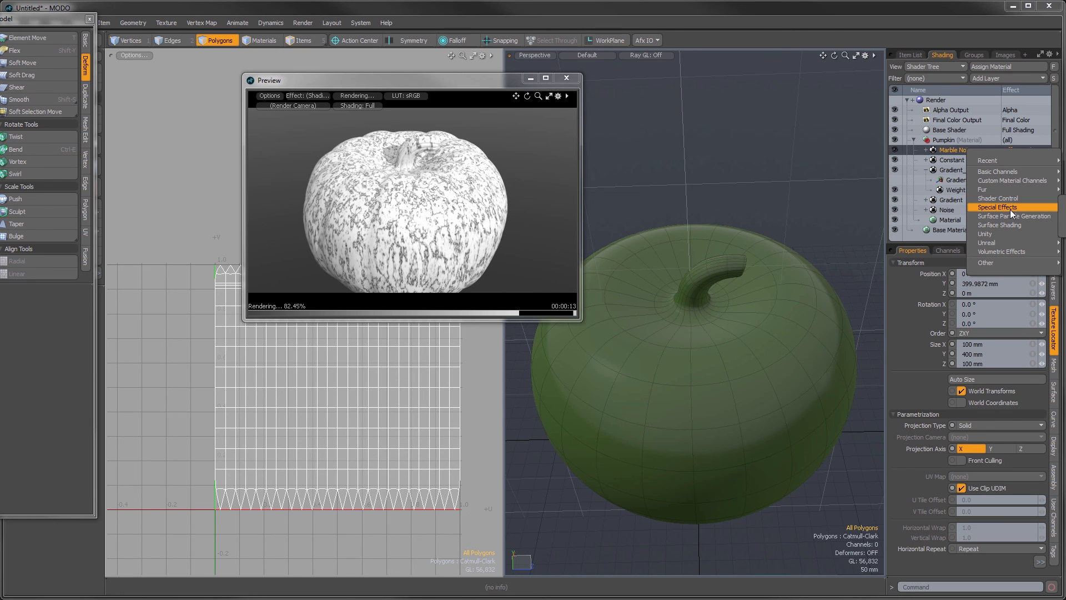
pyautogui.moveTo(1008, 227)
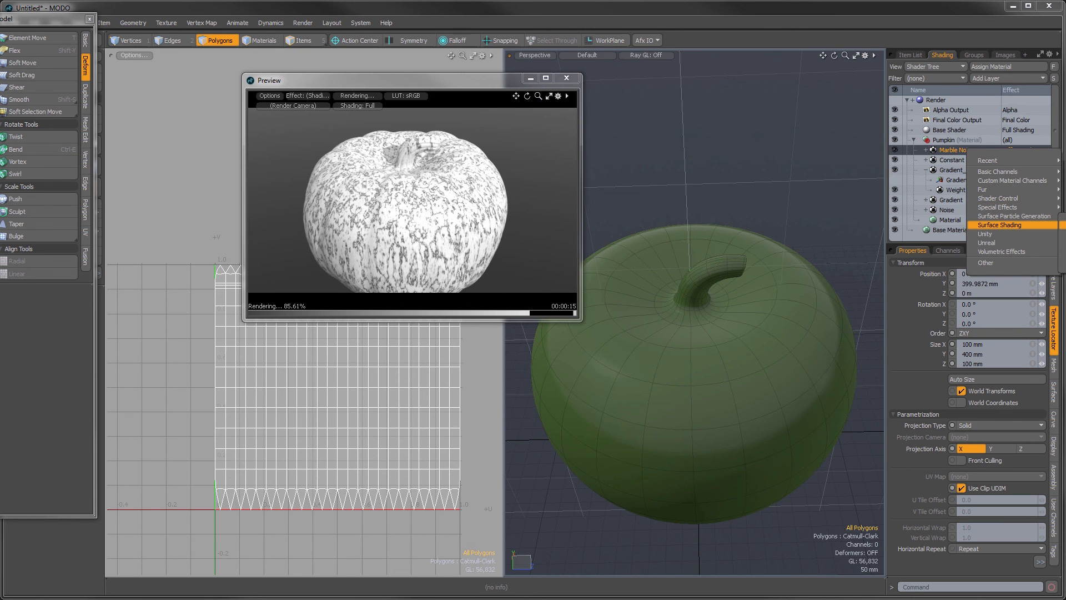
pyautogui.click(1065, 234)
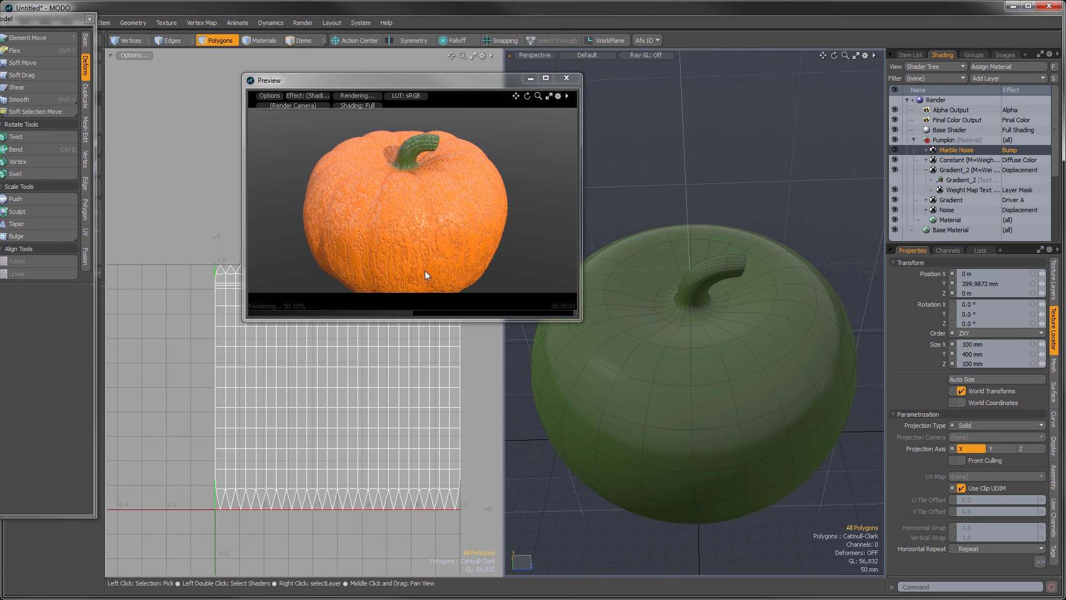
# Set the Pumpkin material's bump amplitude to 400 um and inspect the surface in the preview from several angles
pyautogui.click(944, 220)
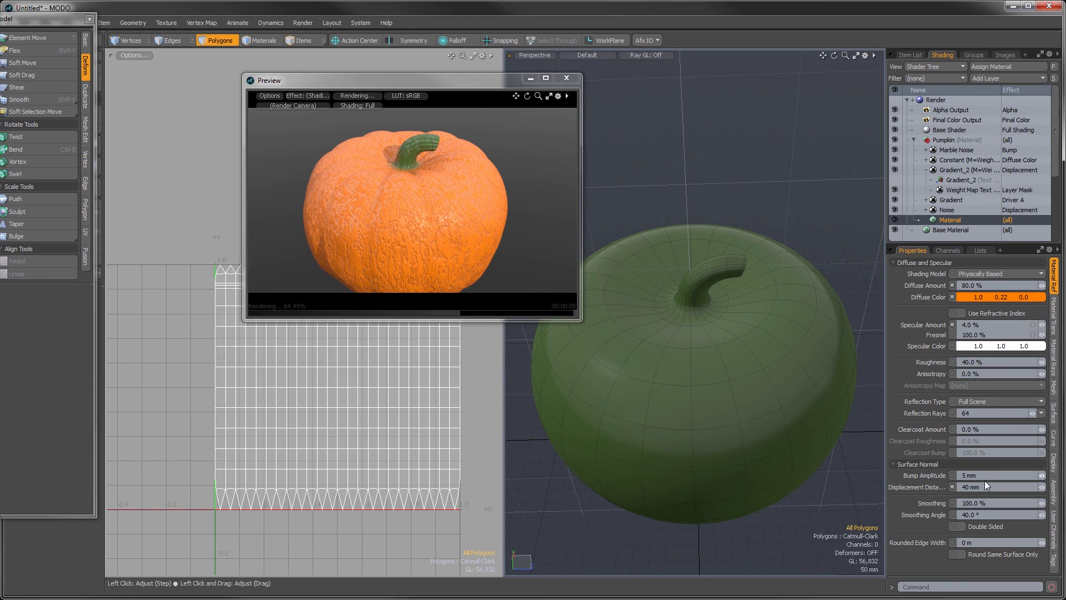
pyautogui.write('400 um')
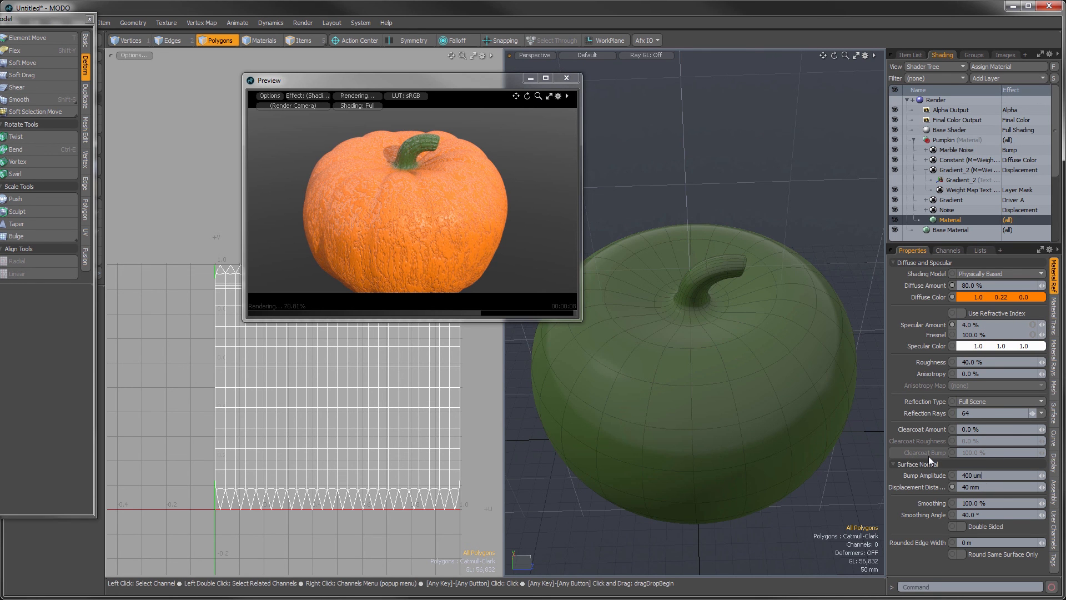
pyautogui.press('Return')
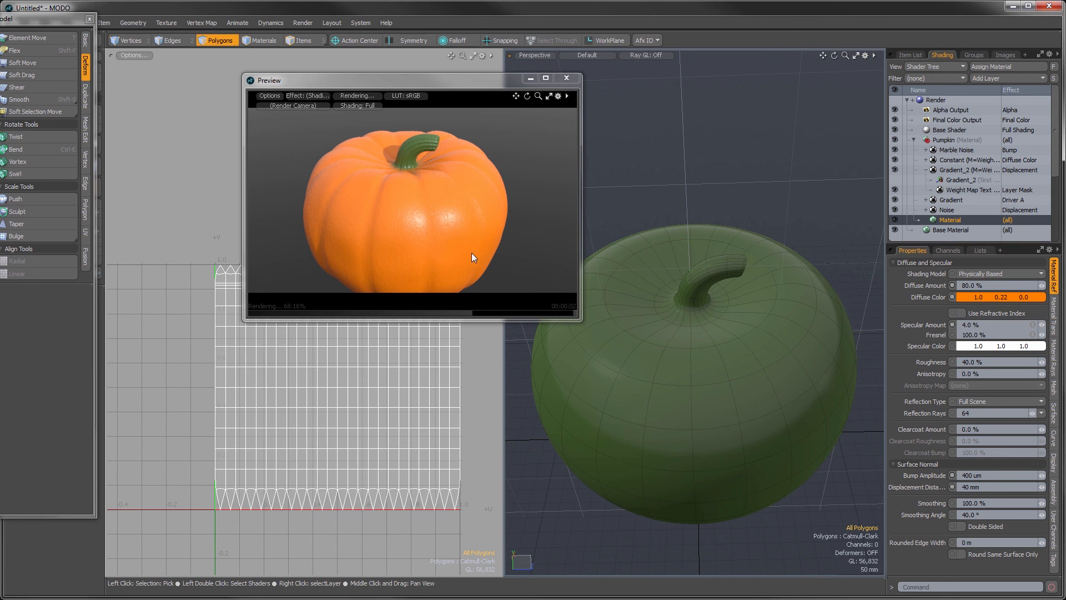
pyautogui.keyDown('alt'); pyautogui.moveTo(446, 199); pyautogui.dragTo(428, 245); pyautogui.keyUp('alt')
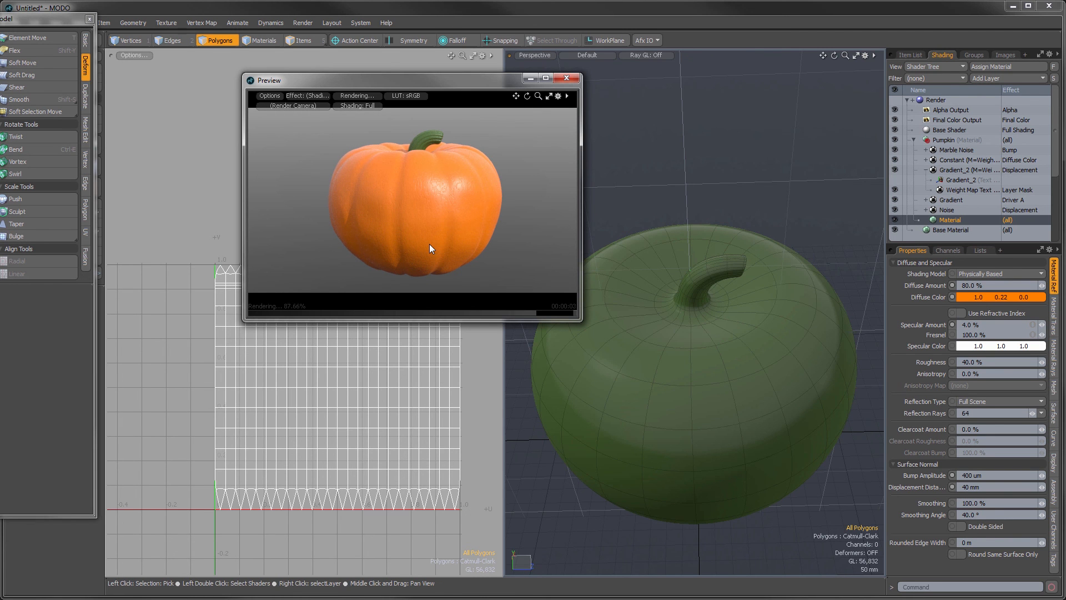
pyautogui.keyDown('alt'); pyautogui.moveTo(452, 199); pyautogui.dragTo(498, 221); pyautogui.keyUp('alt')
pyautogui.moveTo(486, 80); pyautogui.dragTo(431, 97)
# Duplicate the pumpkin Mesh item in the Item List
pyautogui.keyDown('alt'); pyautogui.moveTo(686, 316); pyautogui.dragTo(625, 299); pyautogui.keyUp('alt')
pyautogui.keyDown('alt'); pyautogui.moveTo(668, 271); pyautogui.dragTo(695, 266); pyautogui.keyUp('alt')
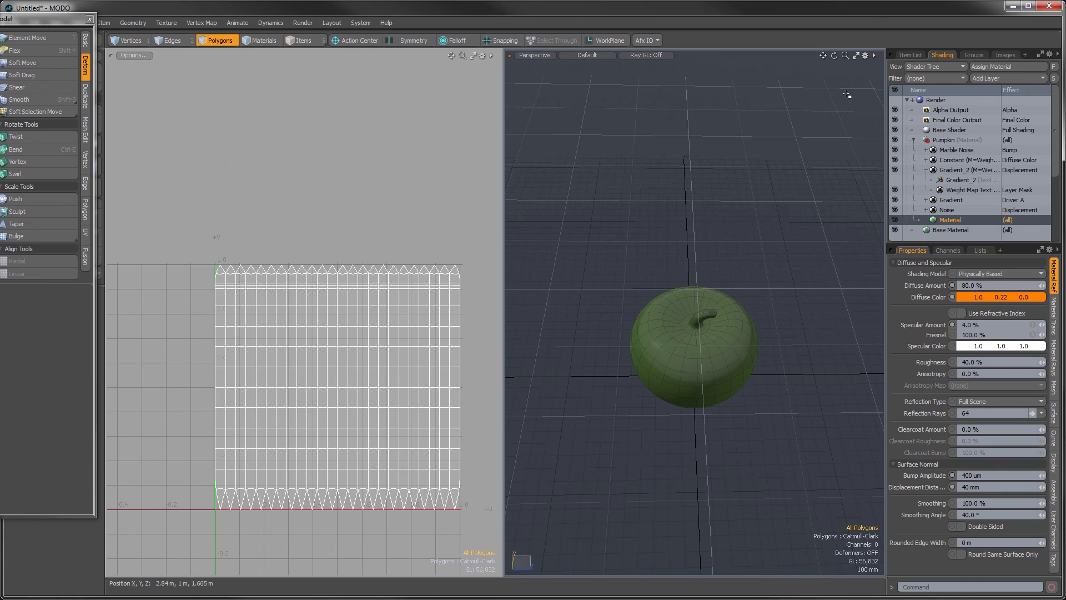
pyautogui.click(909, 56)
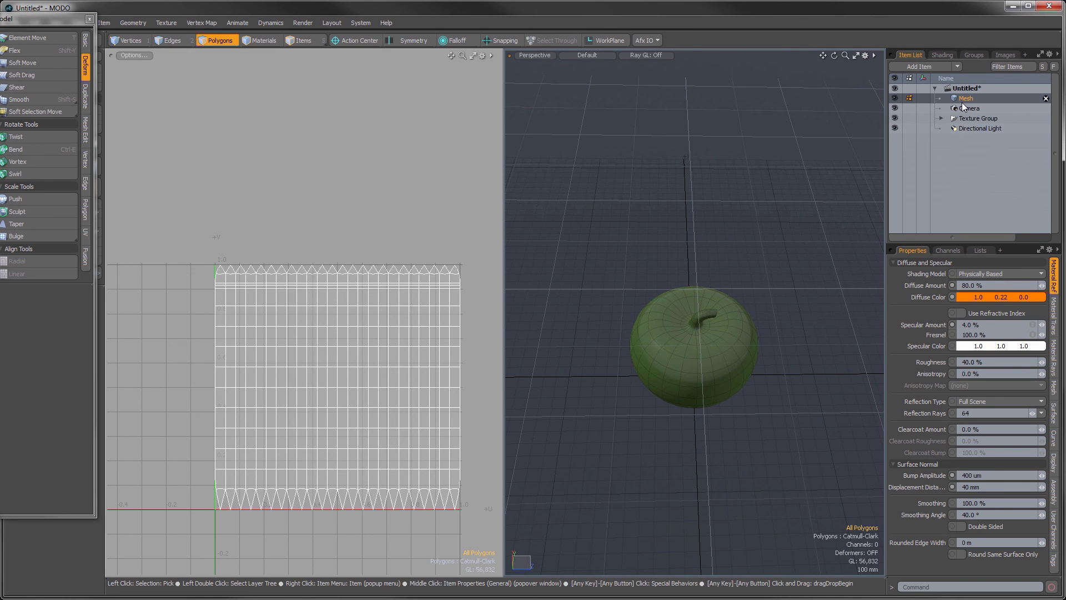
pyautogui.click(962, 102)
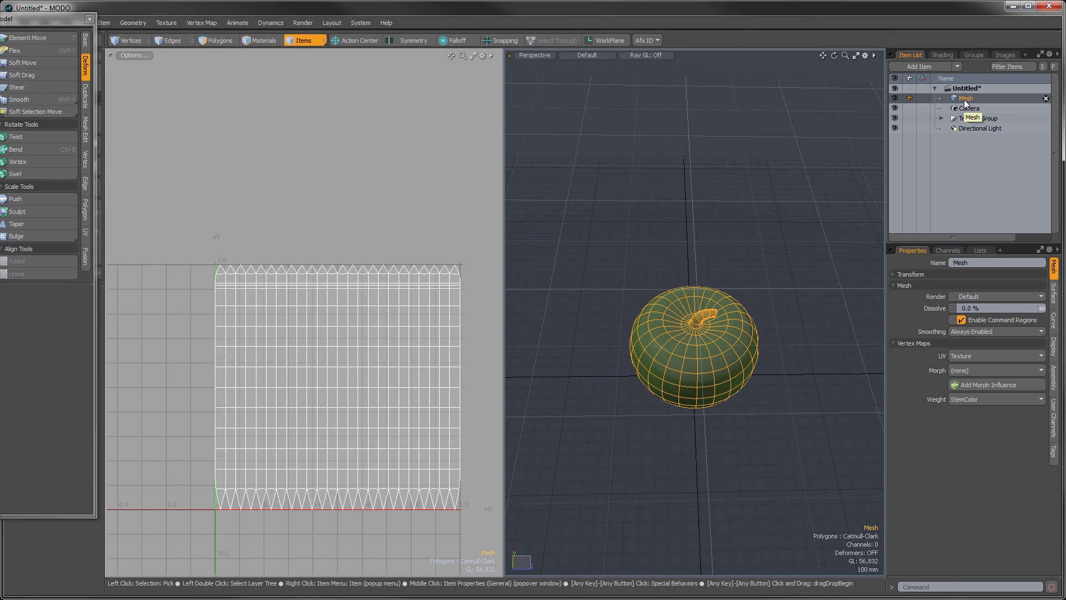
pyautogui.rightClick(966, 109)
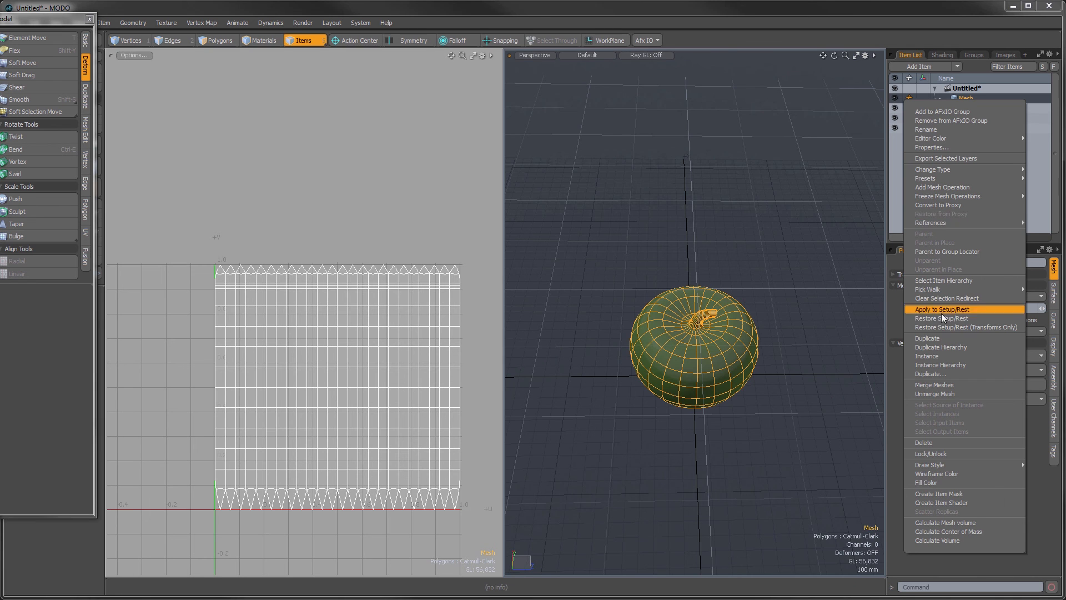
pyautogui.click(937, 338)
# Move the duplicated pumpkin beside the original and scale it vertically into a taller shape
pyautogui.keyDown('alt'); pyautogui.moveTo(729, 332); pyautogui.dragTo(699, 342); pyautogui.keyUp('alt')
pyautogui.press('w')
pyautogui.press('r')
pyautogui.moveTo(644, 365); pyautogui.dragTo(644, 326)
pyautogui.press('q')
pyautogui.keyDown('alt'); pyautogui.moveTo(708, 347); pyautogui.dragTo(753, 484); pyautogui.keyUp('alt')
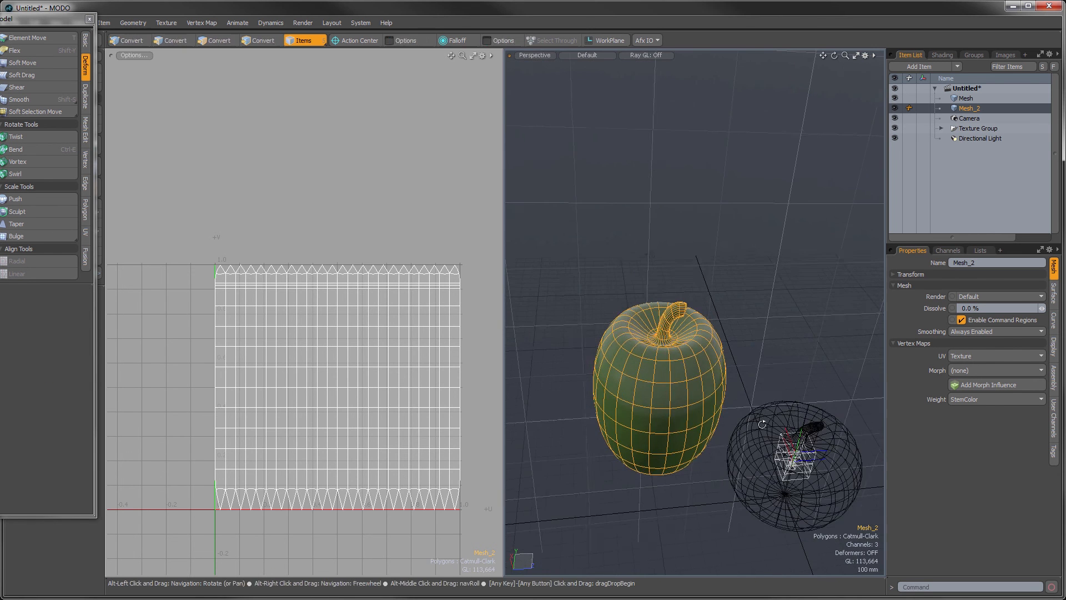
# Select an edge loop near the tip of the tall pumpkin's stem and round it with Radial Align
pyautogui.scroll(5, 752, 315)
pyautogui.keyDown('alt'); pyautogui.moveTo(752, 314); pyautogui.dragTo(661, 311); pyautogui.keyUp('alt')
pyautogui.press('2')
pyautogui.doubleClick(679, 279)
pyautogui.moveTo(18, 28); pyautogui.dragTo(321, 59)
pyautogui.click(324, 291)
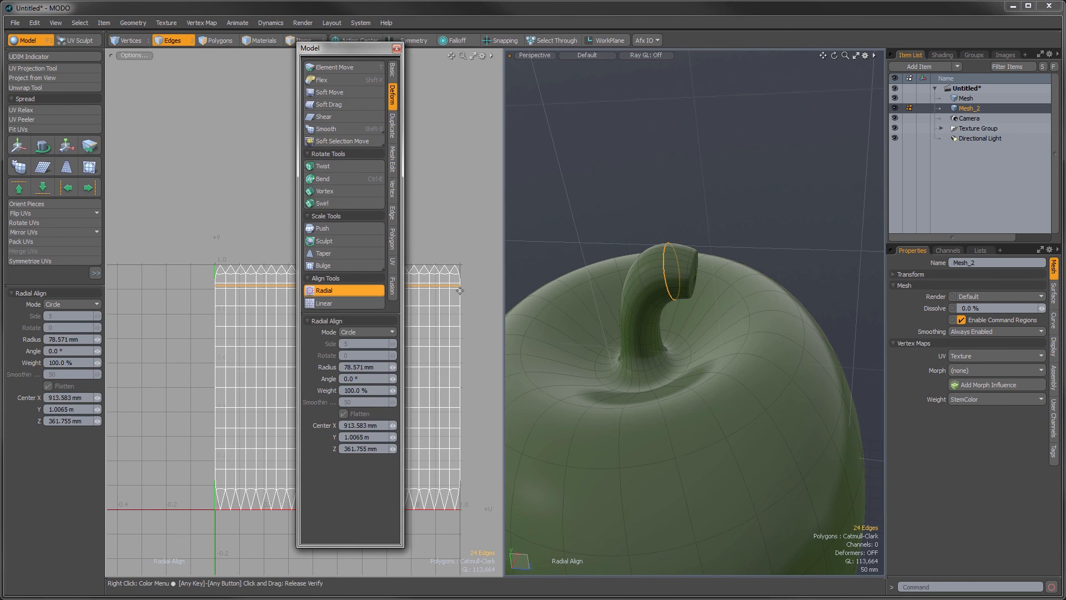
pyautogui.press('space')
# Round the next edge loops down the bend and middle of the tall pumpkin's stem with Radial Align
pyautogui.doubleClick(648, 287)
pyautogui.click(313, 293)
pyautogui.keyDown('alt'); pyautogui.moveTo(633, 337); pyautogui.dragTo(637, 305); pyautogui.keyUp('alt')
pyautogui.press('space')
pyautogui.doubleClick(637, 305)
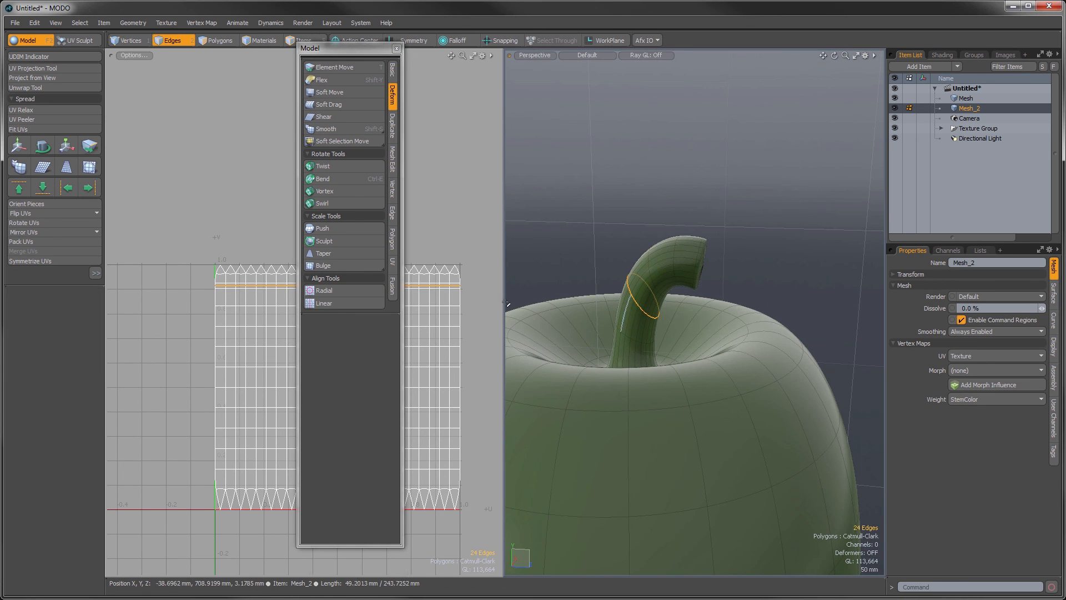
pyautogui.click(325, 291)
pyautogui.keyDown('ctrl'); pyautogui.keyDown('alt'); pyautogui.moveTo(644, 321); pyautogui.dragTo(639, 339); pyautogui.keyUp('alt'); pyautogui.keyUp('ctrl')
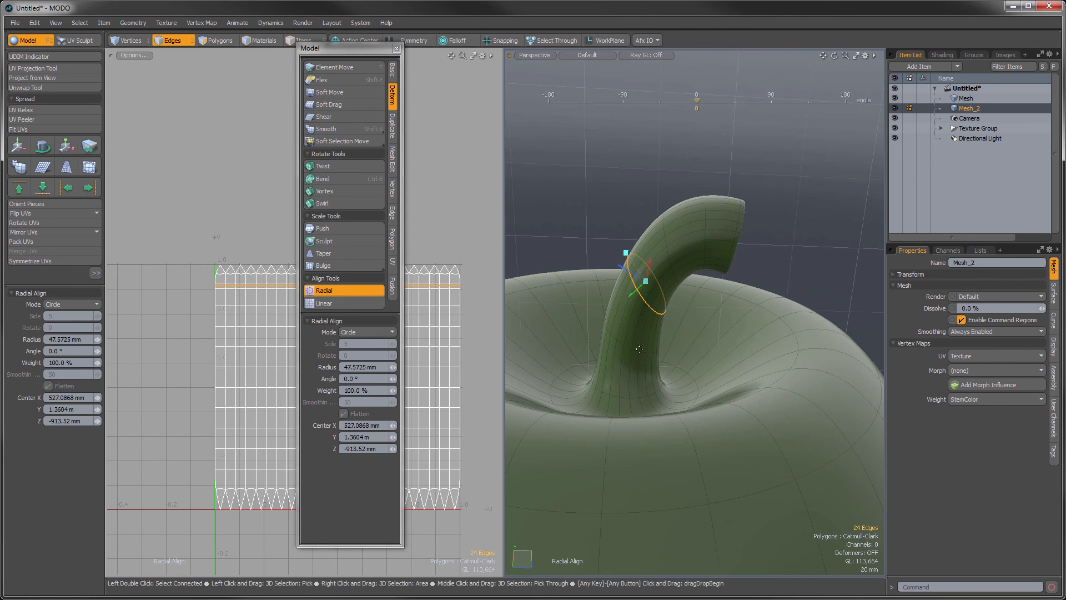
pyautogui.press('space')
pyautogui.click(320, 293)
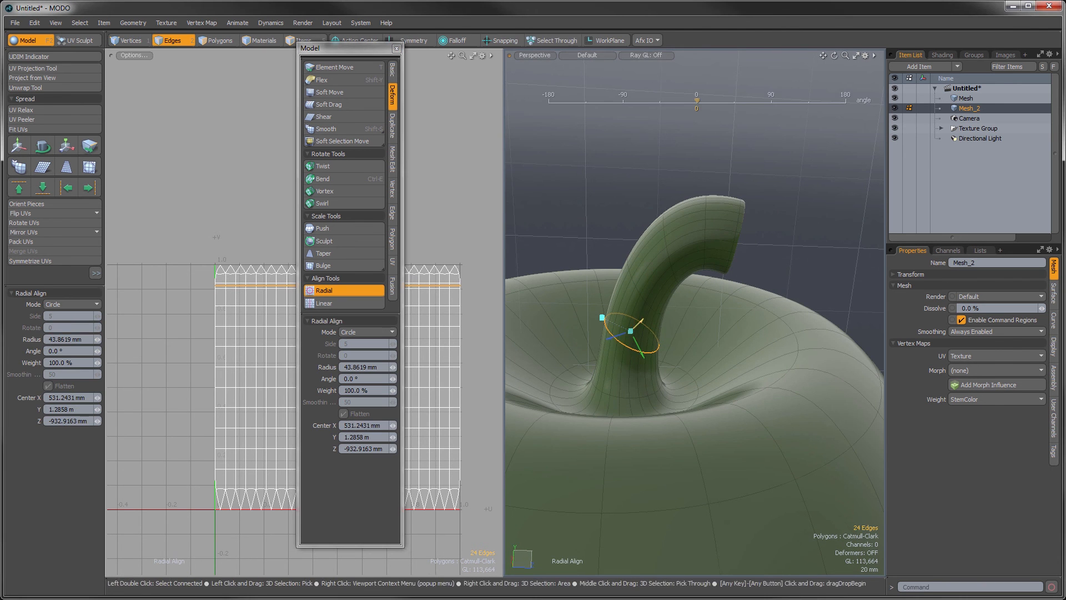
pyautogui.keyDown('ctrl'); pyautogui.keyDown('alt'); pyautogui.moveTo(628, 338); pyautogui.dragTo(650, 348); pyautogui.keyUp('alt'); pyautogui.keyUp('ctrl')
pyautogui.press('space')
# Round a further loop toward the stem's base with Radial Align, clear the selection and close the floating modeling tools
pyautogui.click(688, 313)
pyautogui.doubleClick(624, 431)
pyautogui.click(336, 291)
pyautogui.keyDown('ctrl'); pyautogui.keyDown('alt'); pyautogui.moveTo(772, 322); pyautogui.dragTo(720, 320); pyautogui.keyUp('alt'); pyautogui.keyUp('ctrl')
pyautogui.press('space')
pyautogui.press('Escape')
pyautogui.keyDown('alt'); pyautogui.moveTo(719, 320); pyautogui.dragTo(696, 305); pyautogui.keyUp('alt')
pyautogui.click(396, 48)
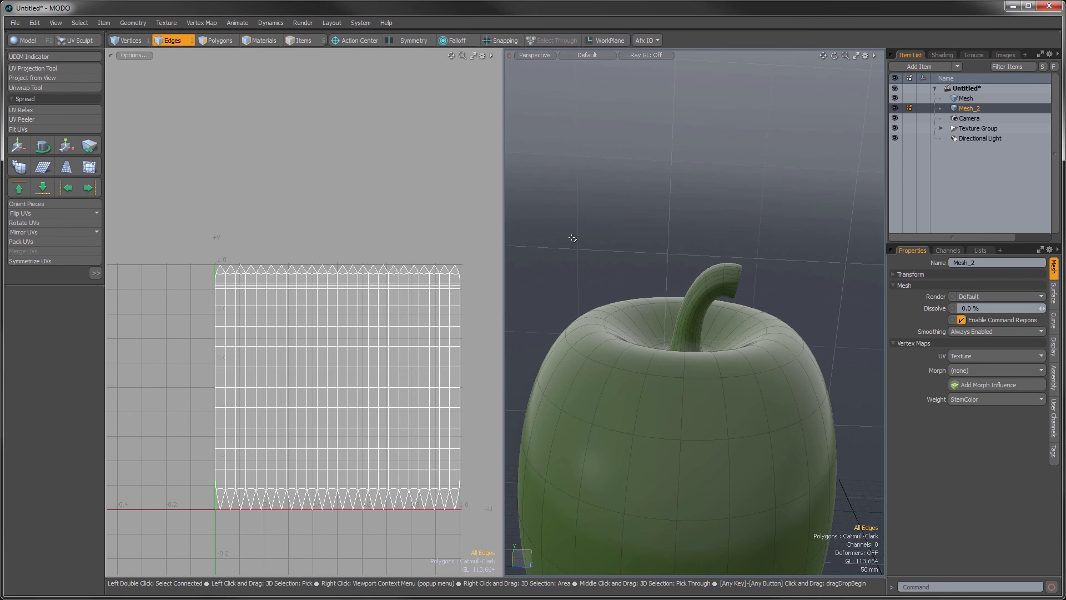
# Open the render preview and frame both pumpkins to compare their shapes
pyautogui.press('F8')
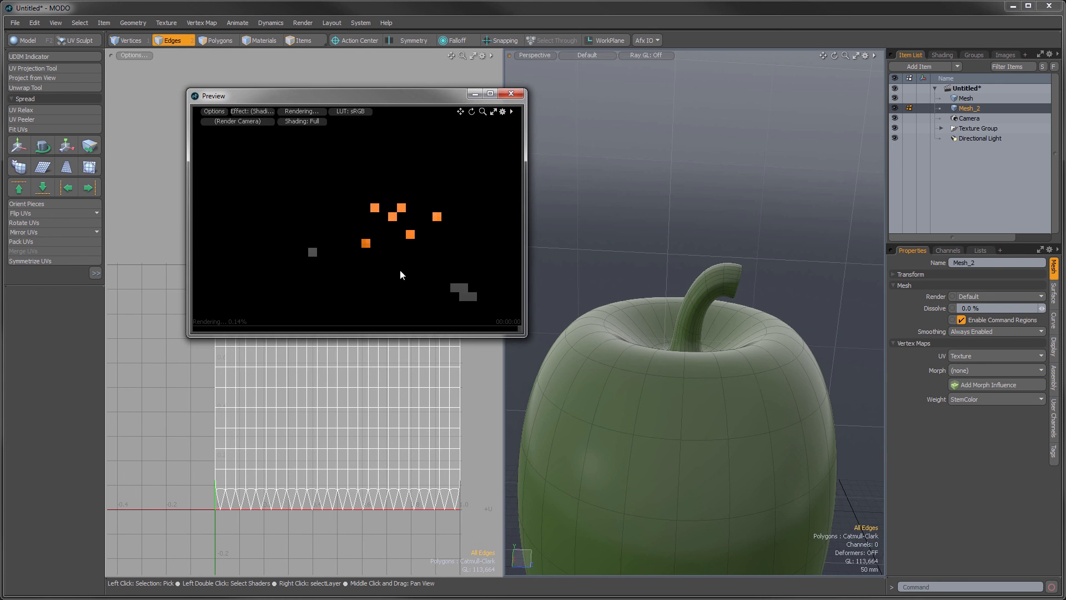
pyautogui.keyDown('alt'); pyautogui.moveTo(432, 247); pyautogui.dragTo(283, 248); pyautogui.keyUp('alt')
pyautogui.keyDown('alt'); pyautogui.keyDown('shift'); pyautogui.moveTo(376, 241); pyautogui.dragTo(374, 252); pyautogui.keyUp('shift'); pyautogui.keyUp('alt')
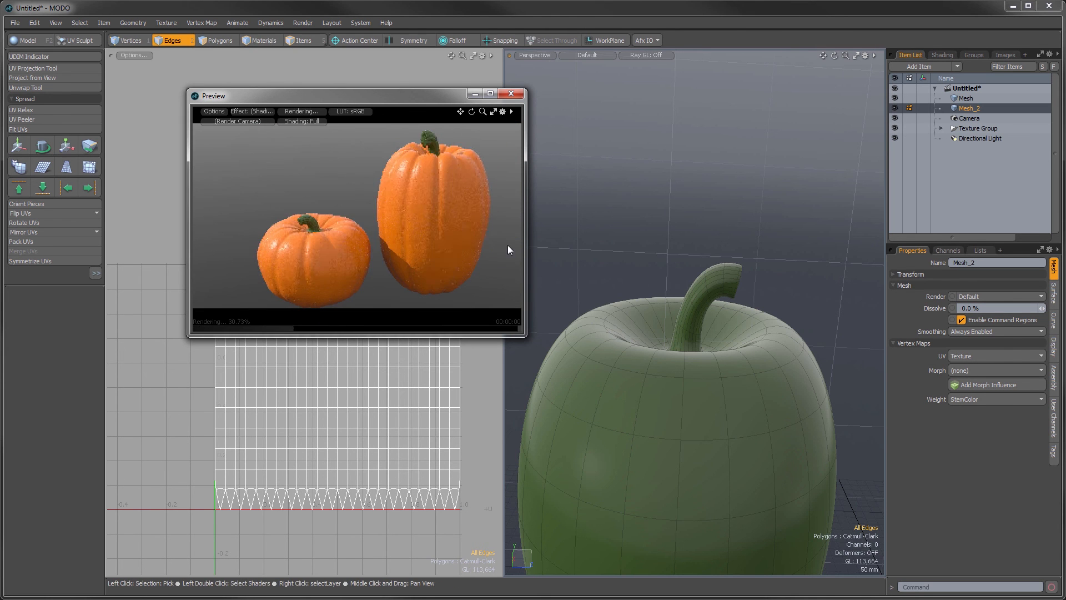